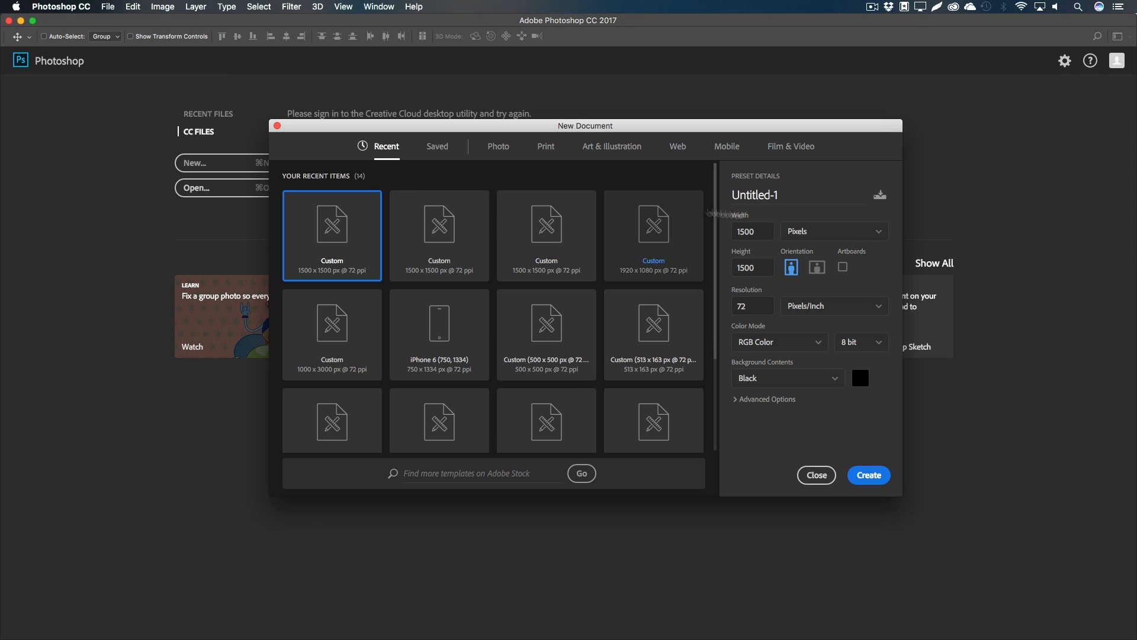
Step: Create a new 1500 x 1500 px document named Cover with a black background
type("Cover")
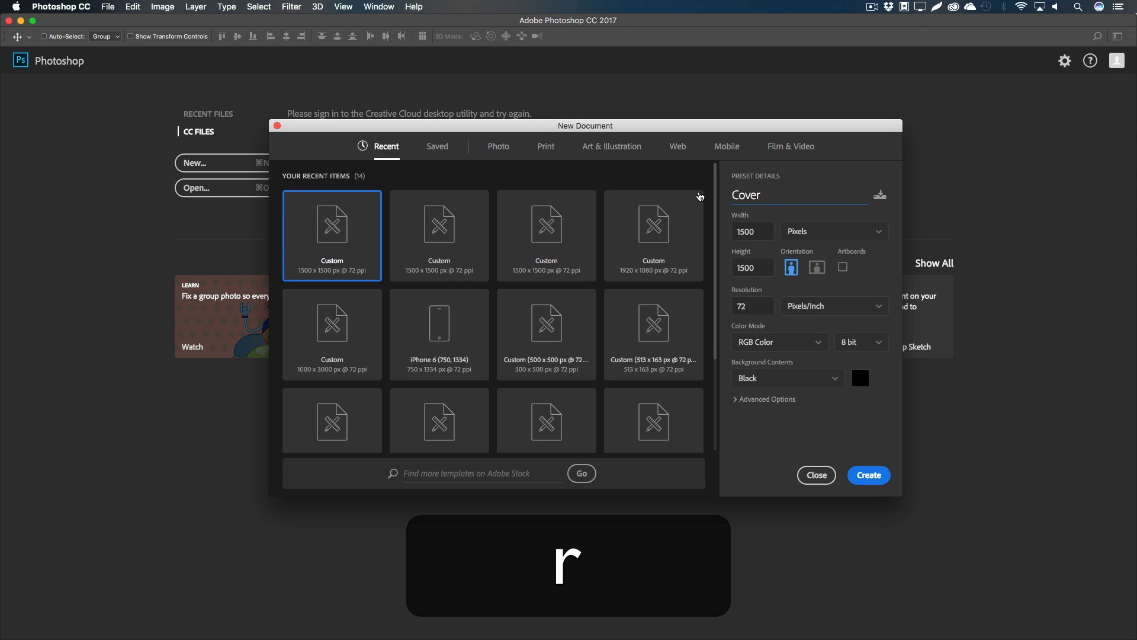
left_click(764, 230)
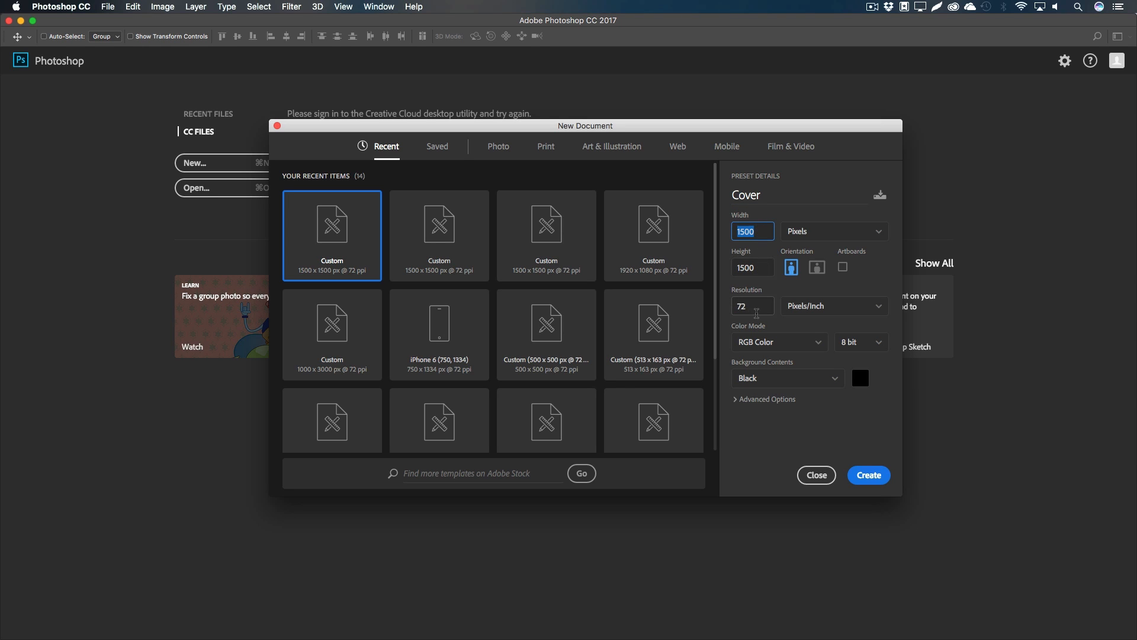
left_click(763, 385)
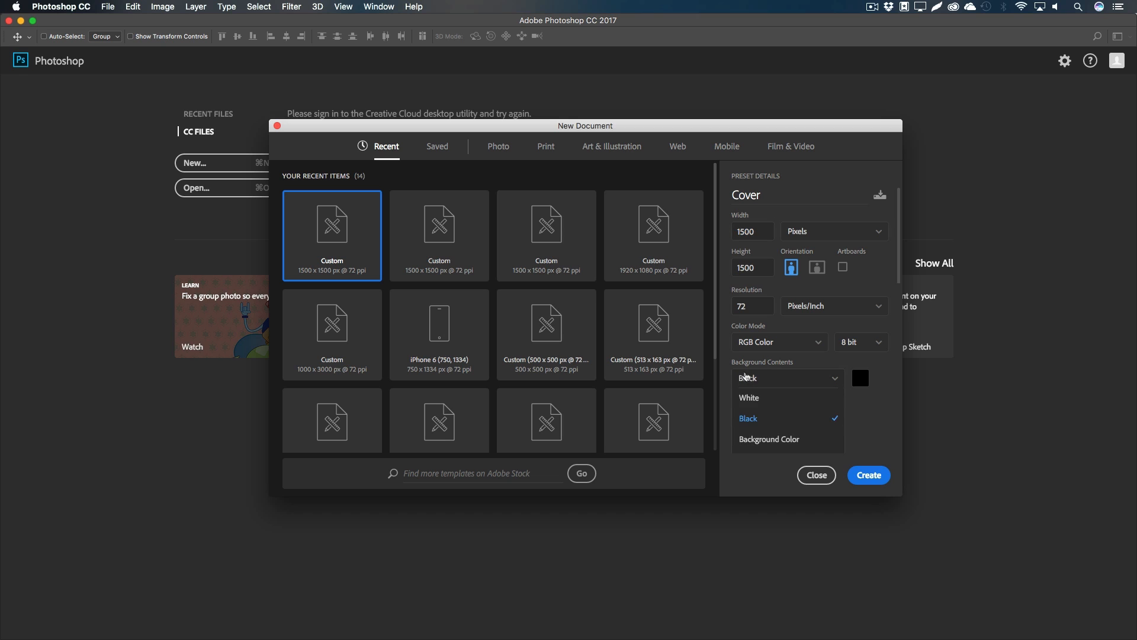
left_click(755, 420)
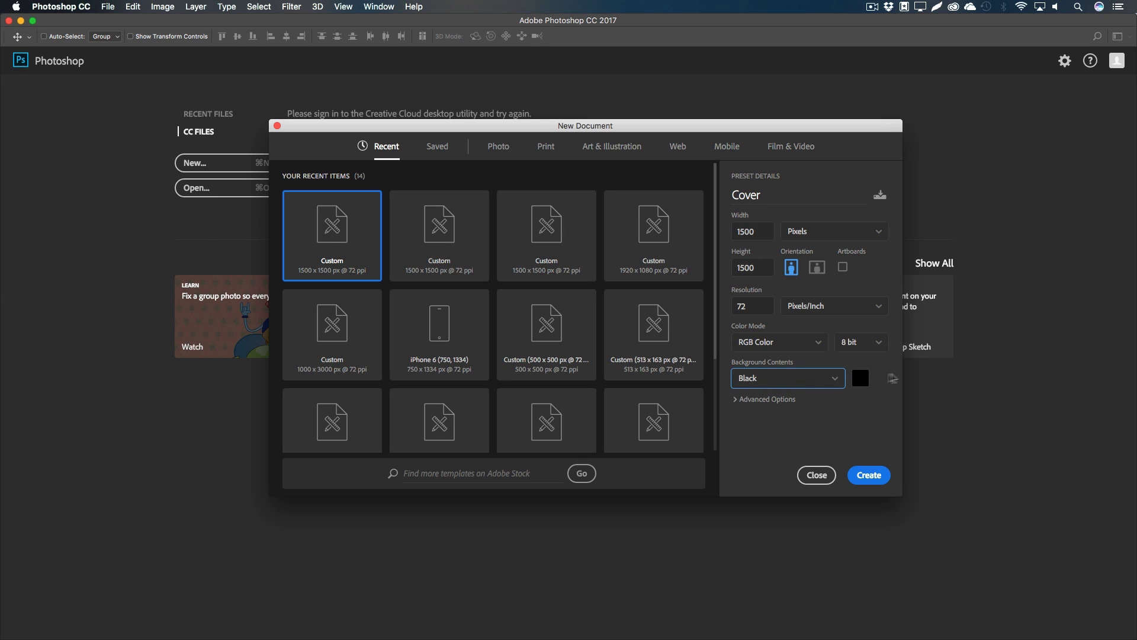
left_click(869, 475)
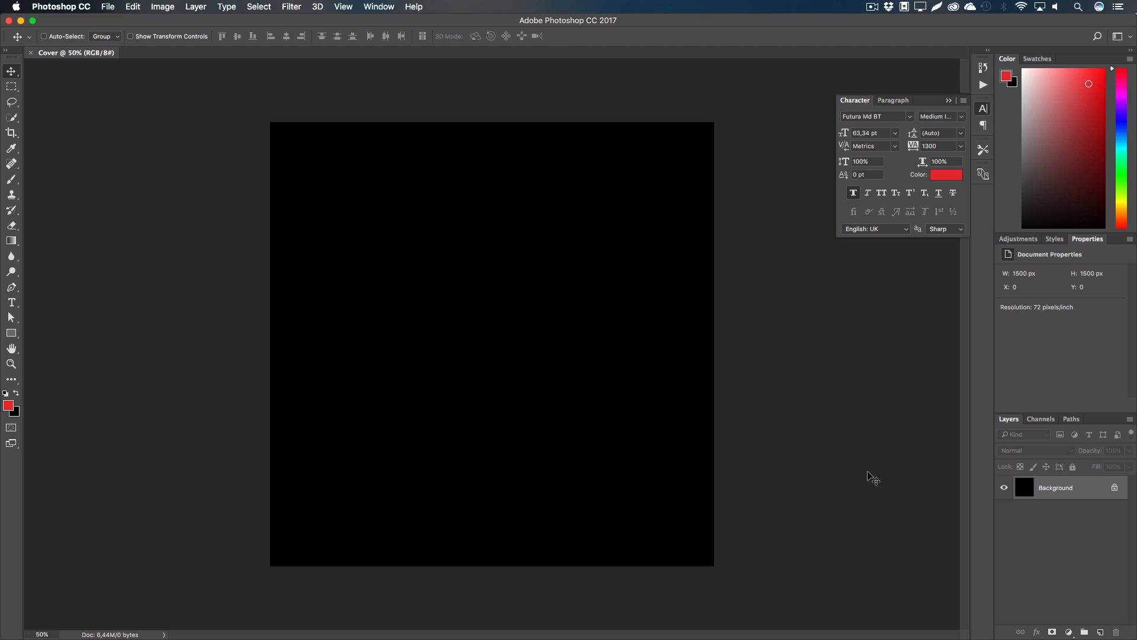
Step: Save the new document as Cover.psd
key("super+shift+s")
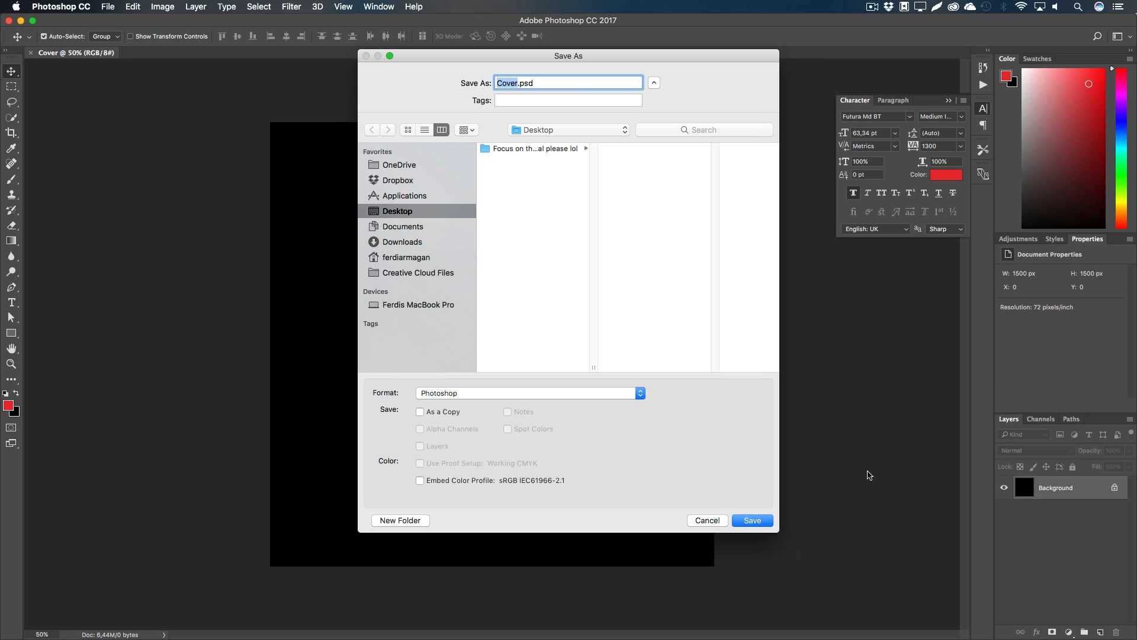
left_click(519, 84)
left_click(760, 522)
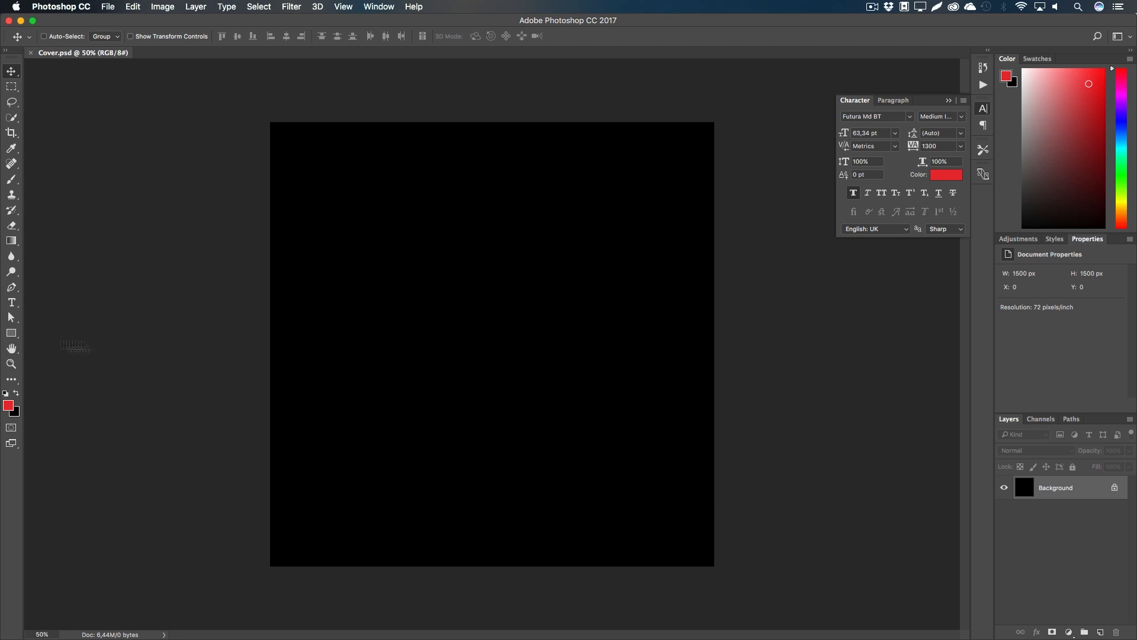
Step: Set up the Rectangle tool with a white fill and white as the foreground colour
left_click(11, 333)
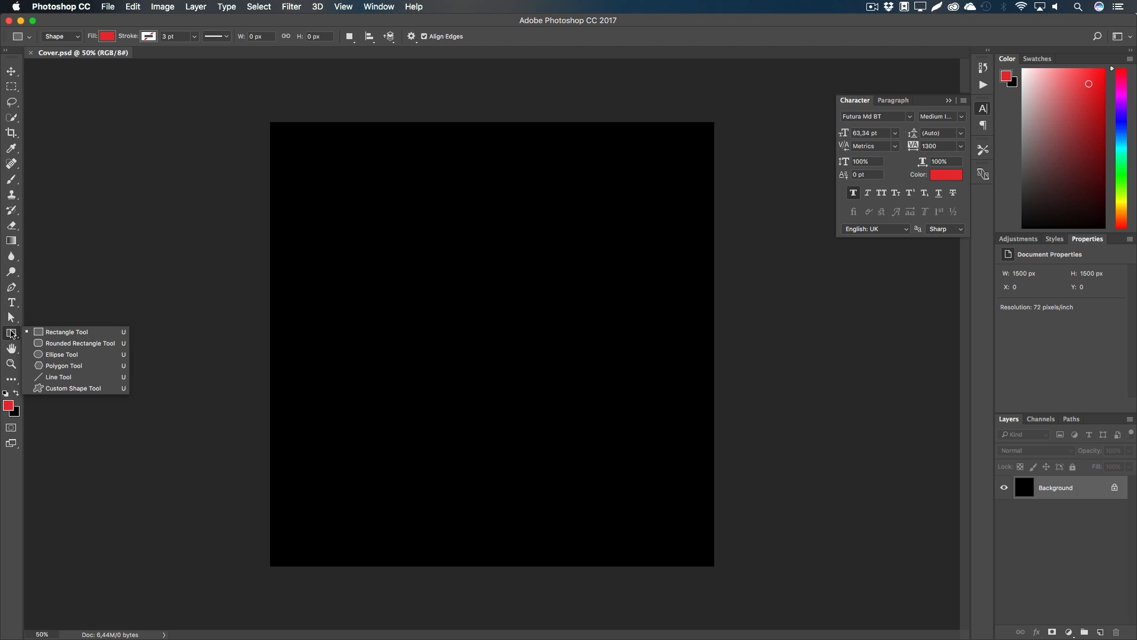
left_click(54, 335)
left_click(107, 37)
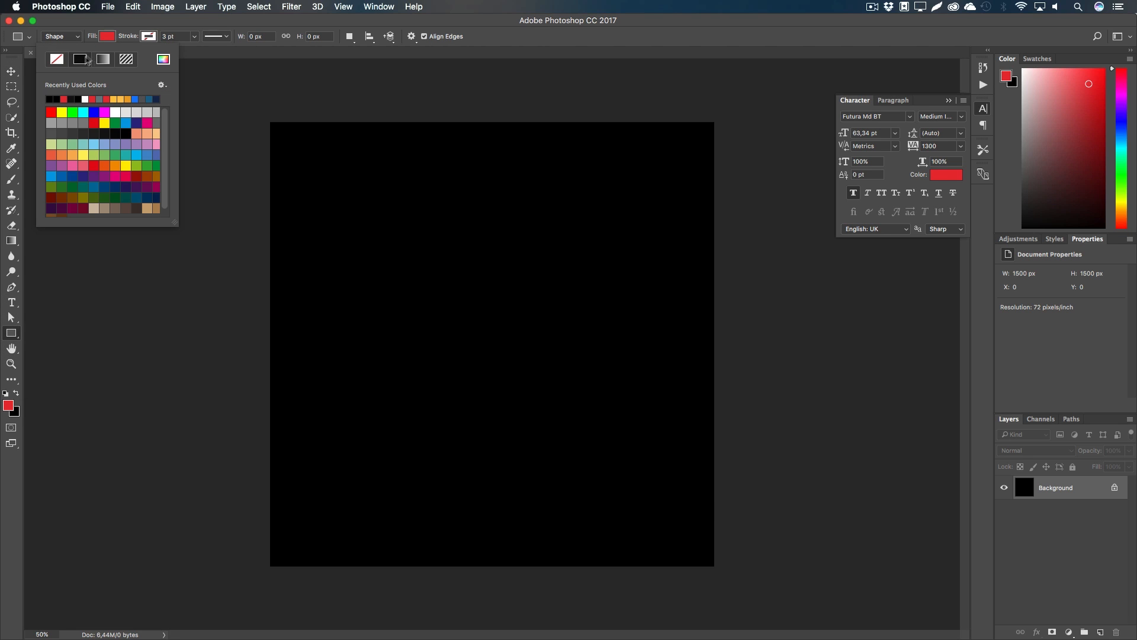
left_click(86, 99)
left_click(342, 25)
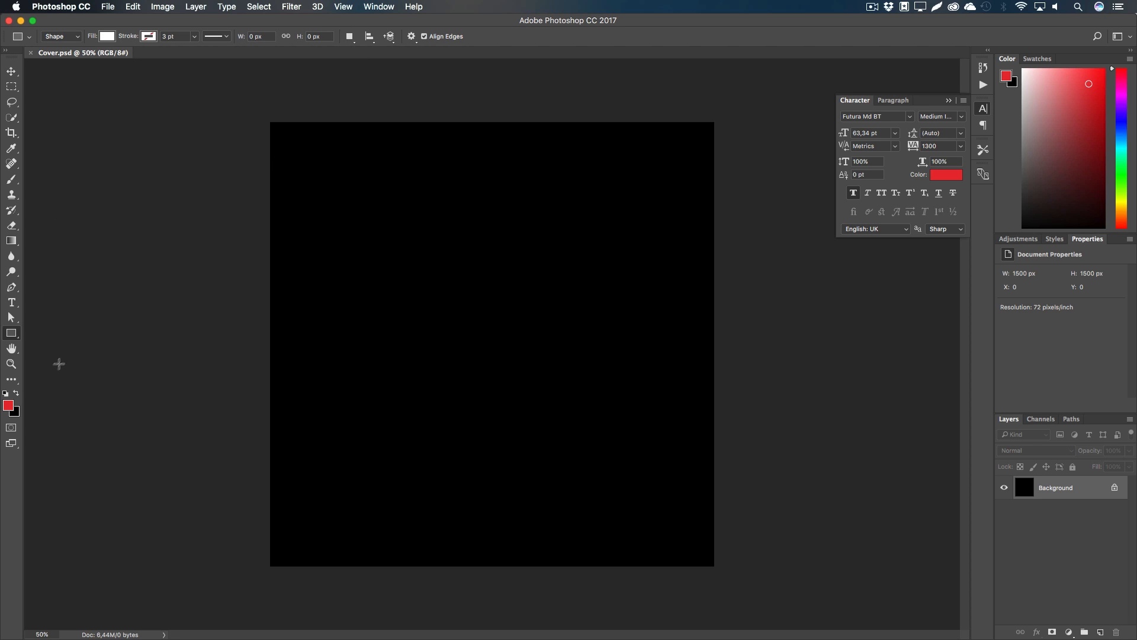
left_click(5, 394)
left_click(16, 394)
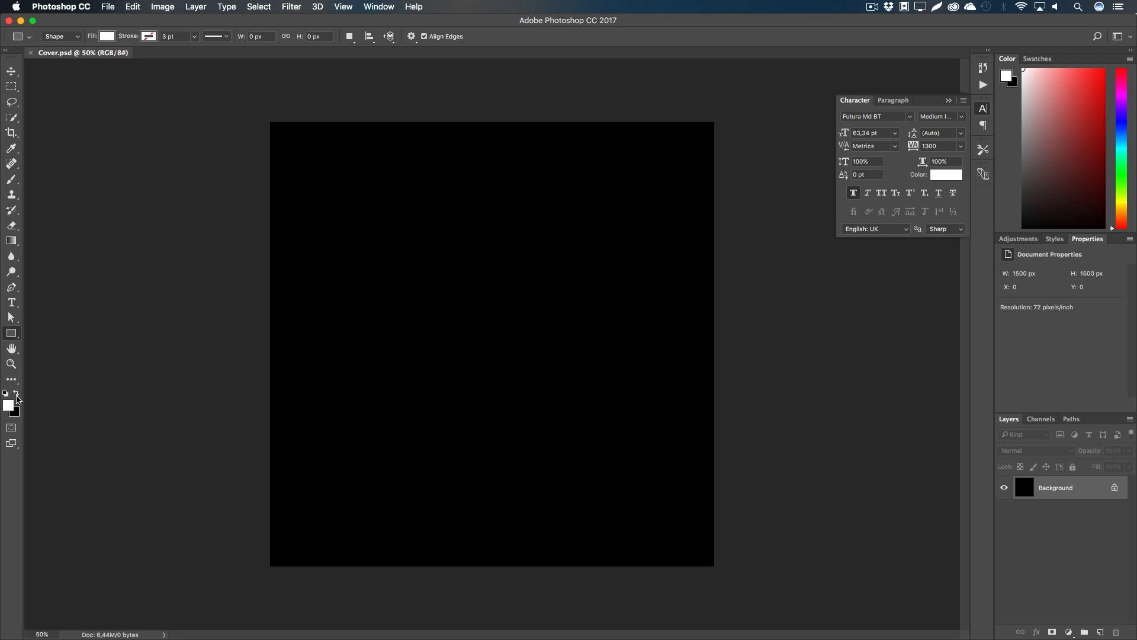
left_click(6, 395)
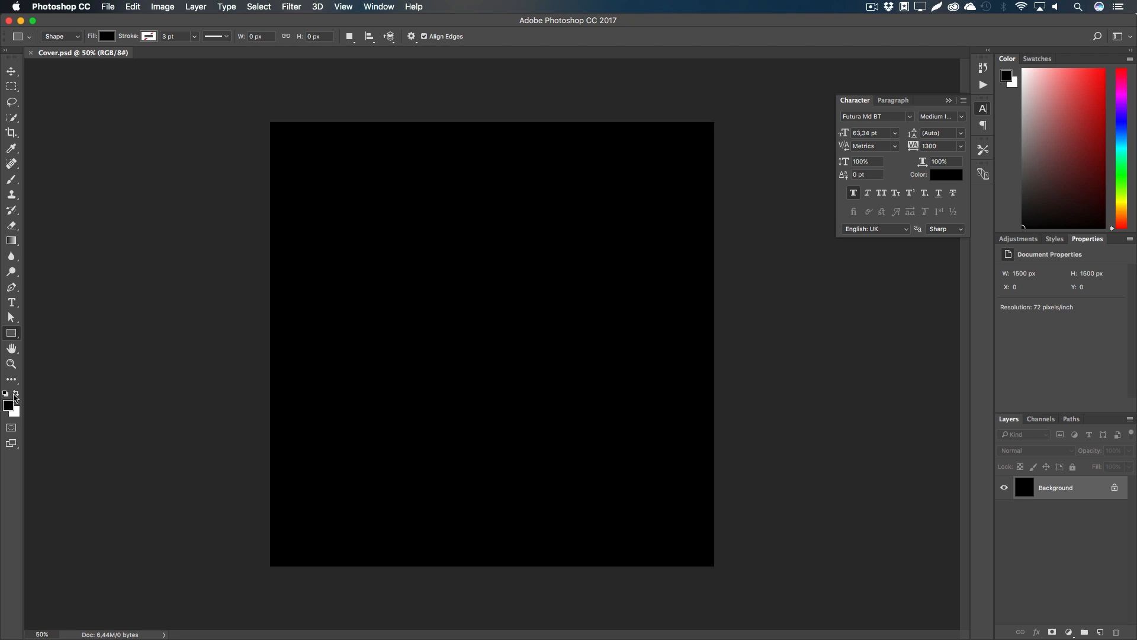
left_click(16, 394)
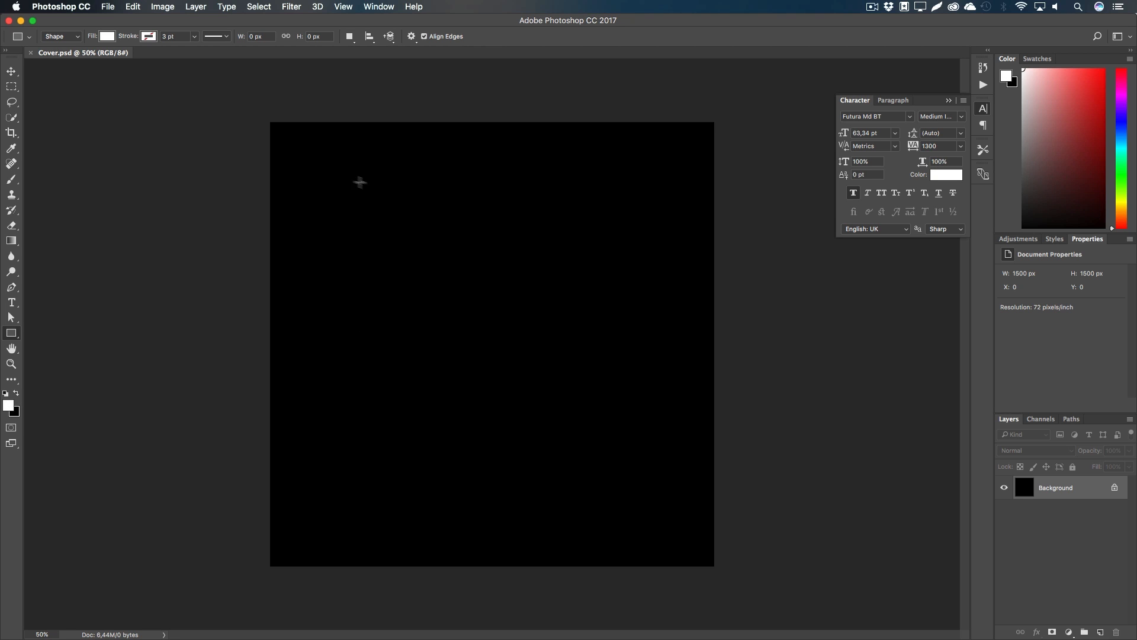
key("x")
key("x")
key("x")
key("x")
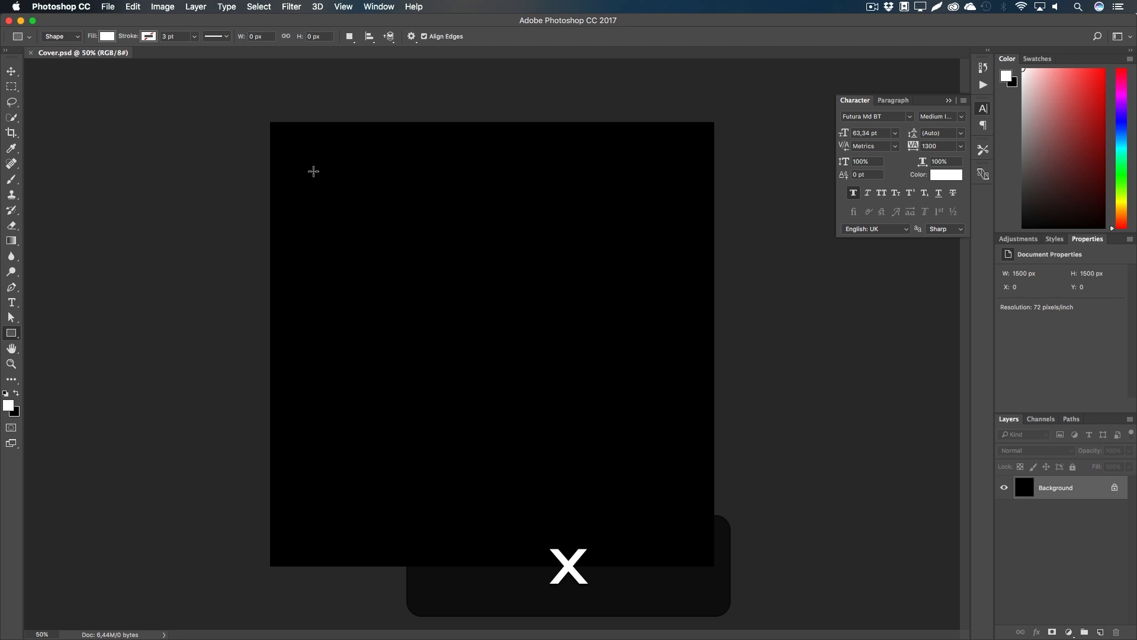
Step: Draw a thin 1298 x 6 px white line across the canvas top and centre it horizontally
left_click_drag(300, 162, 683, 164)
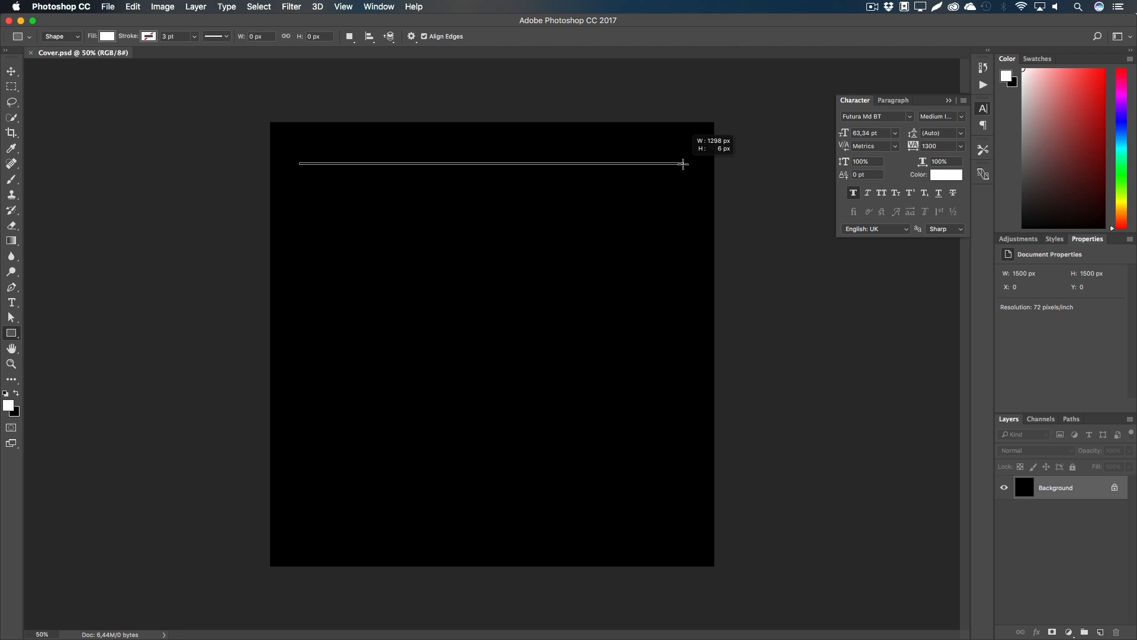
left_click_drag(683, 163, 683, 163)
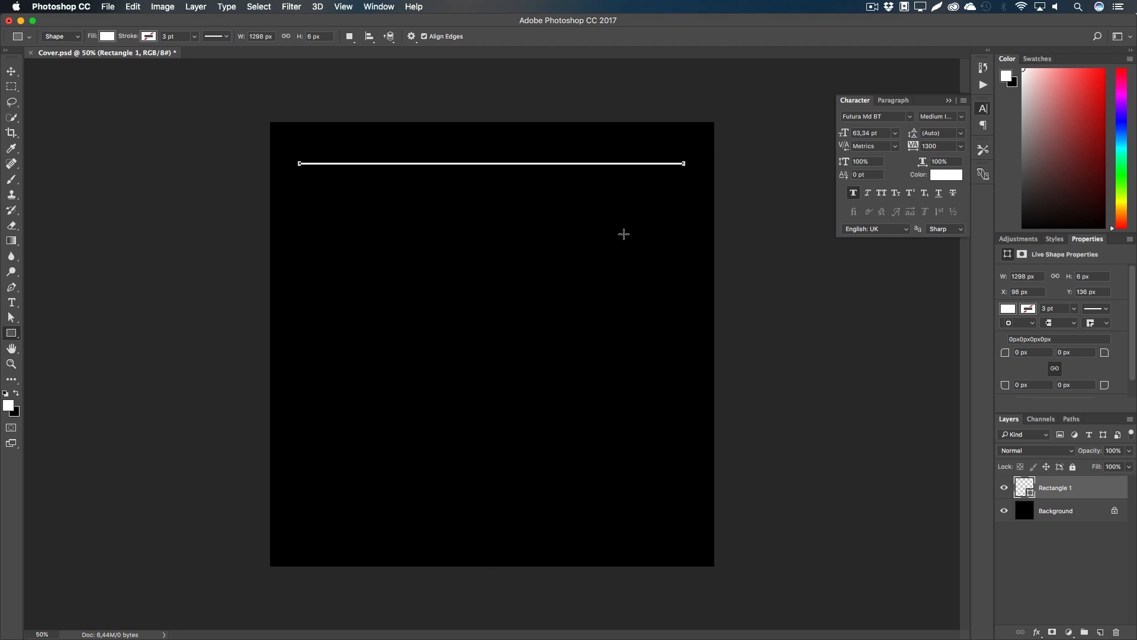
key("v")
key("super+a")
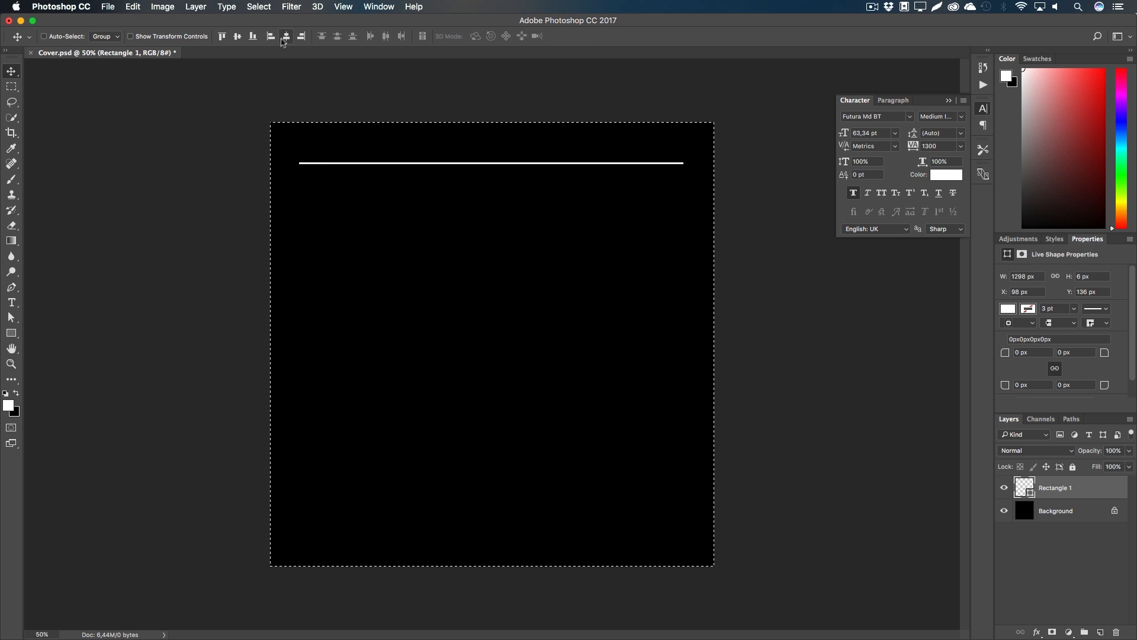
key("m")
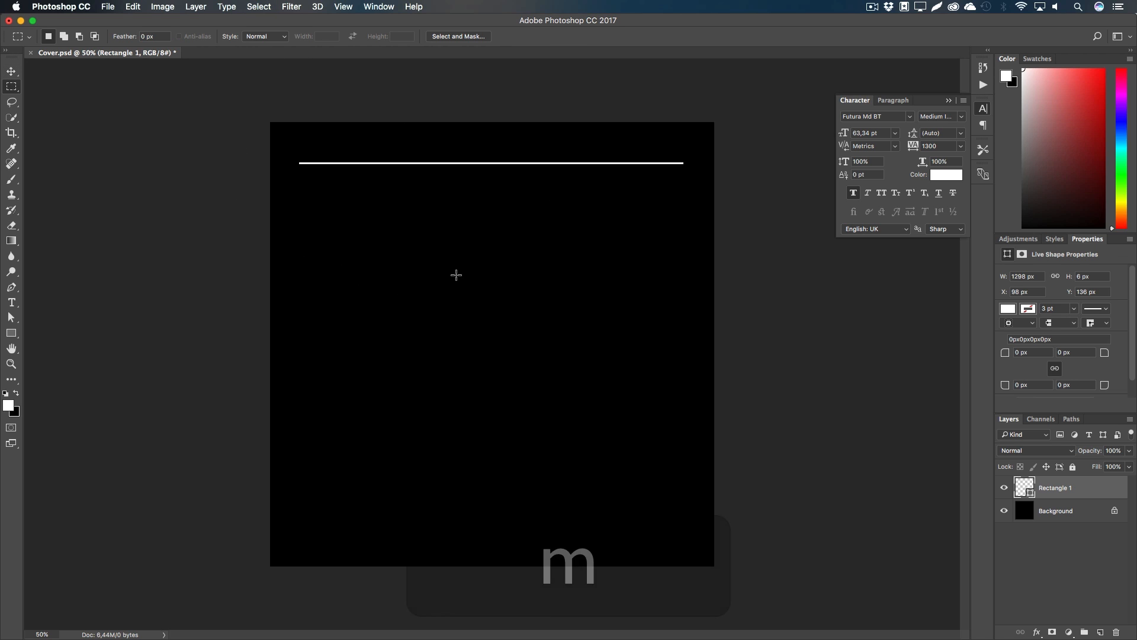
key("v")
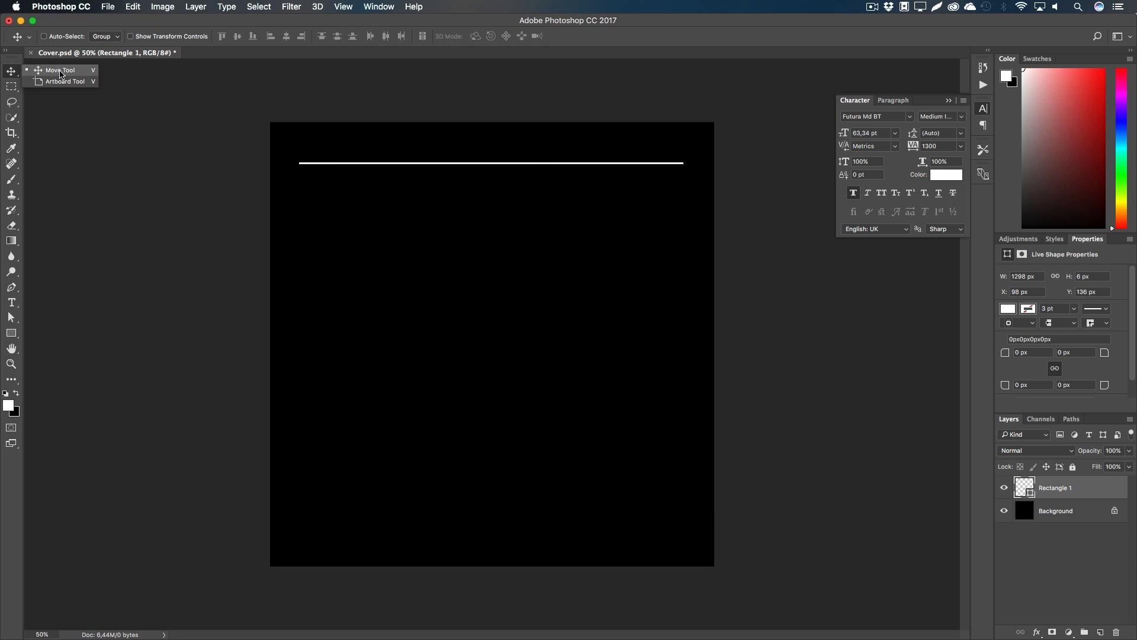
key("super+a")
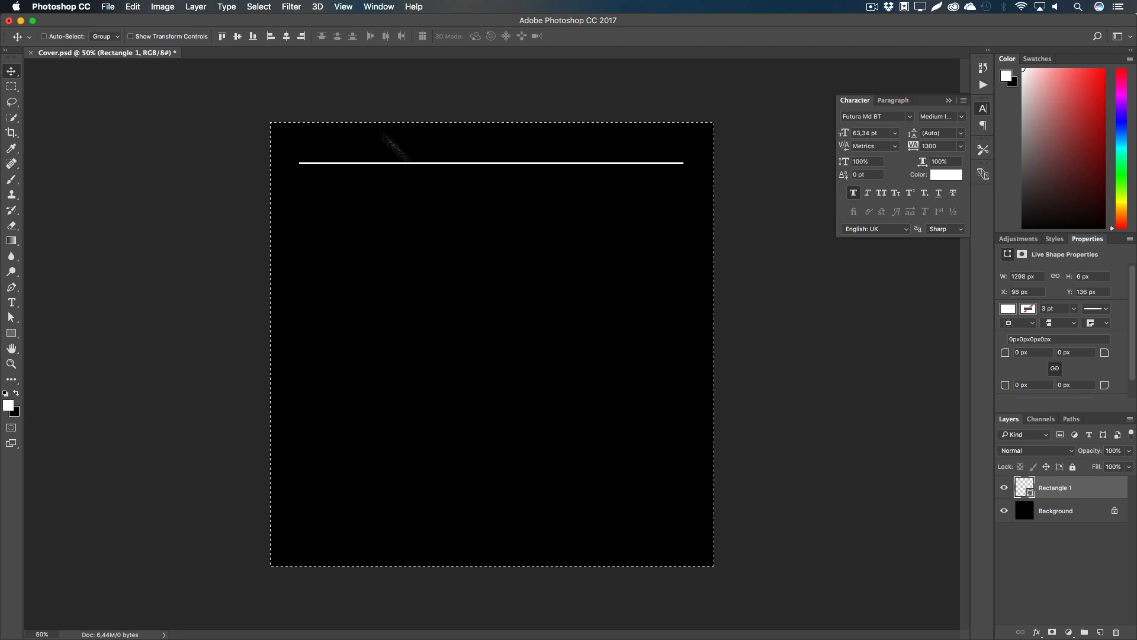
key("Right")
key("Right")
key("Right")
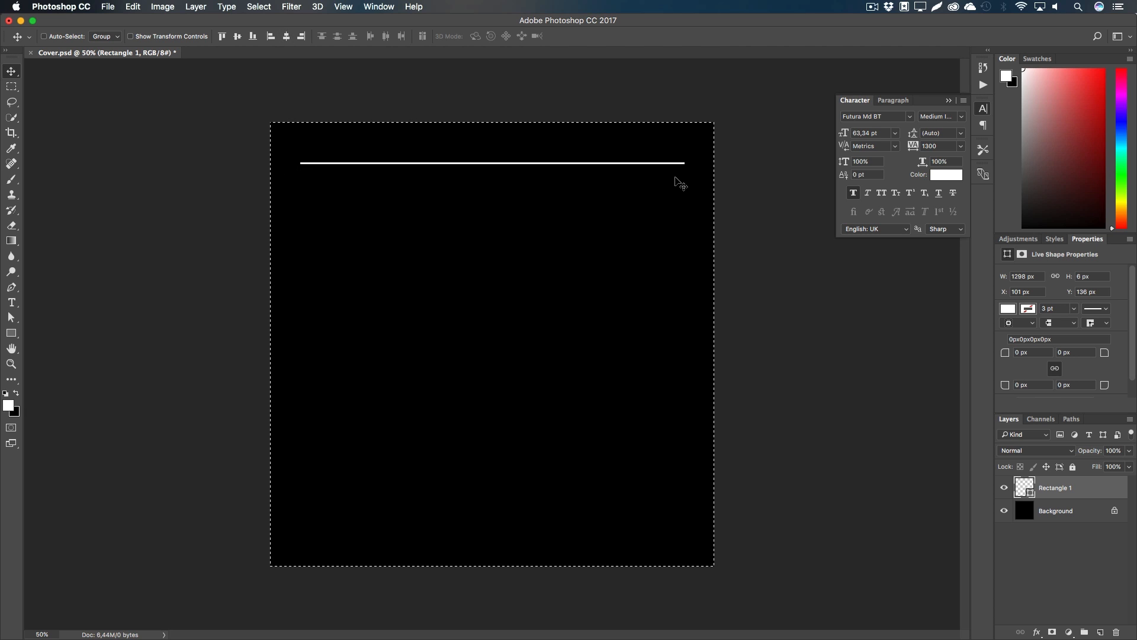
Step: Duplicate the line straight down 20 px as Rectangle 1 copy
key("m")
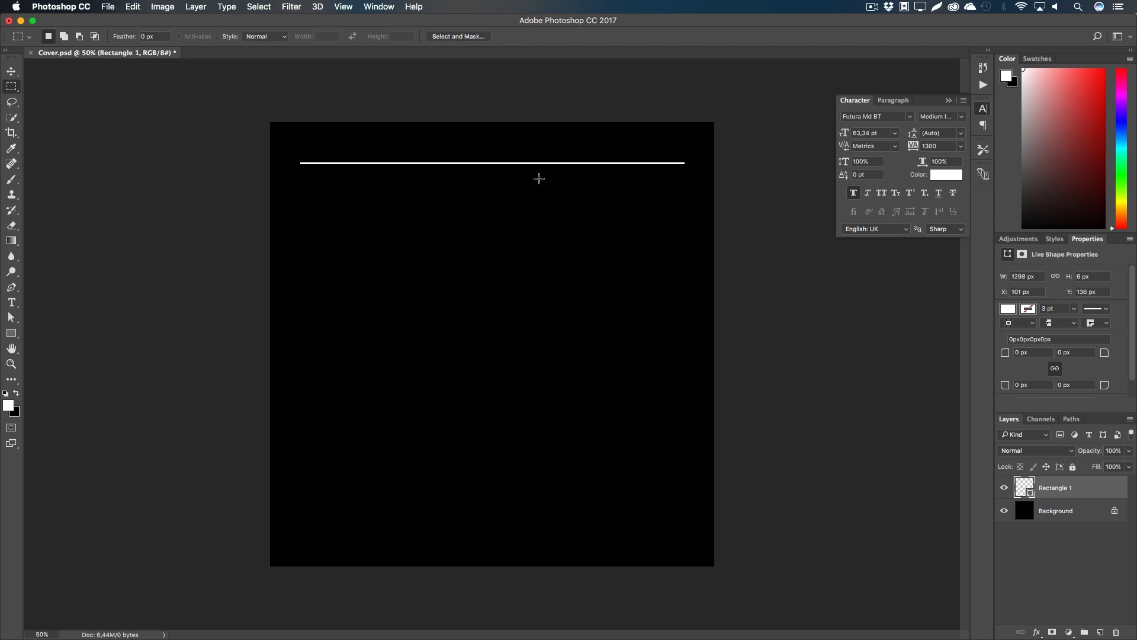
key("v")
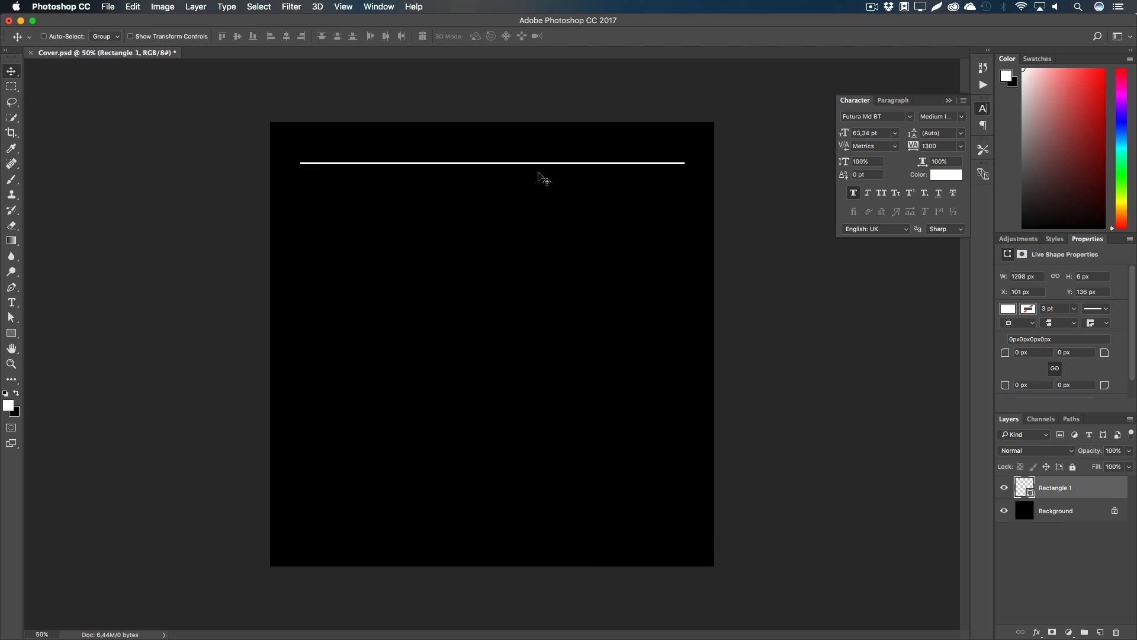
key("alt")
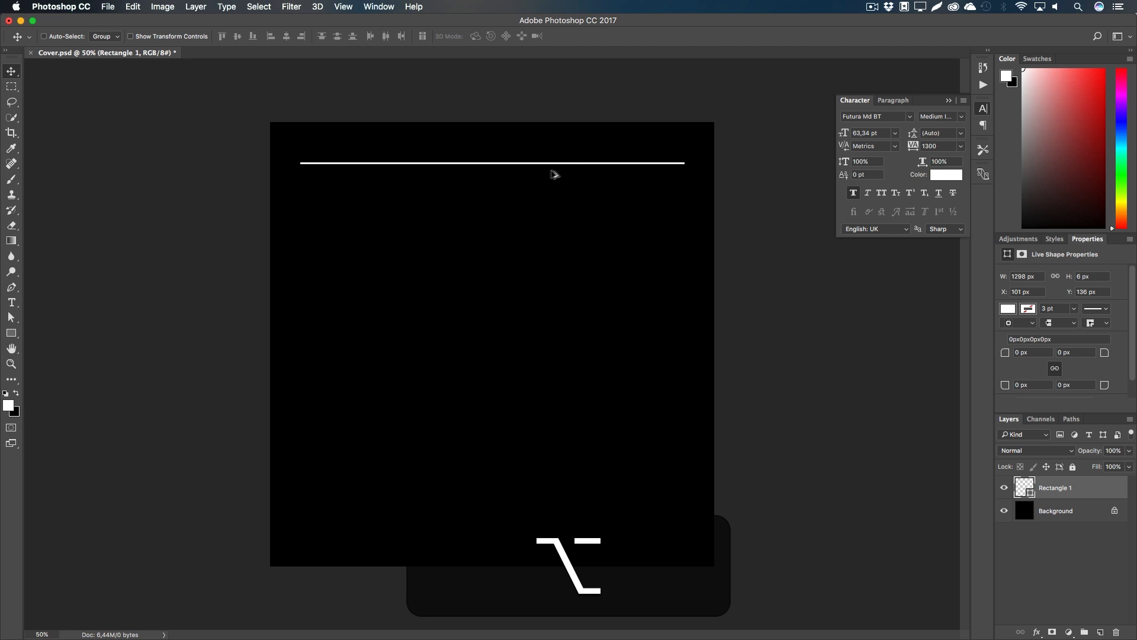
key("shift")
left_click_drag(574, 169, 574, 177)
Step: Duplicate the two lines, then the resulting four lines, further down the canvas
left_click(1018, 505, "shift")
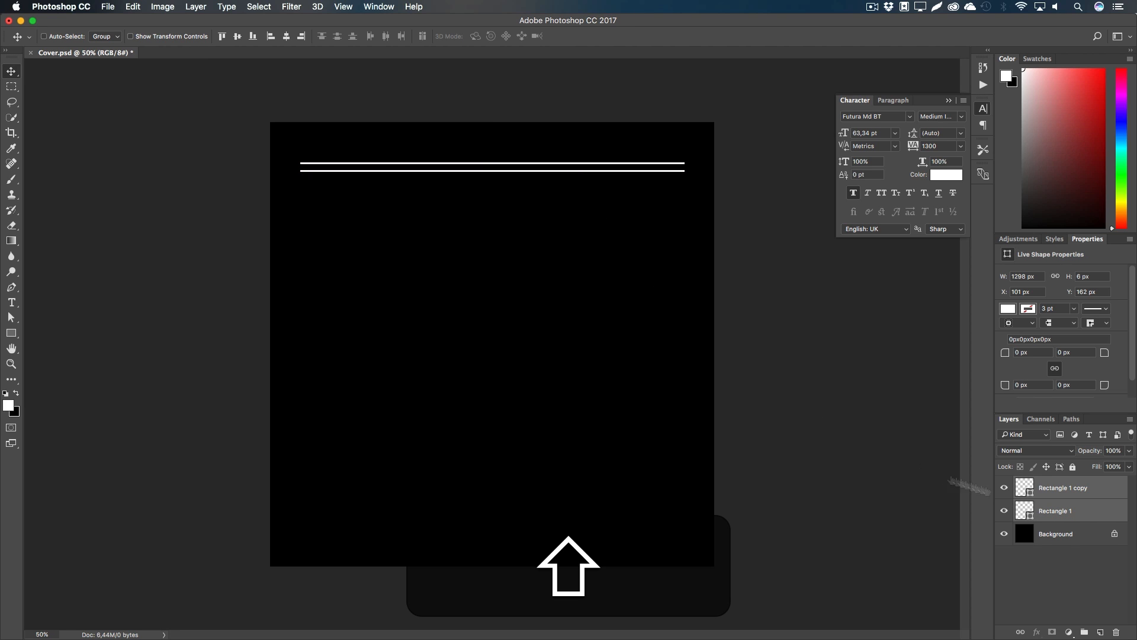
left_click_drag(574, 174, 575, 189)
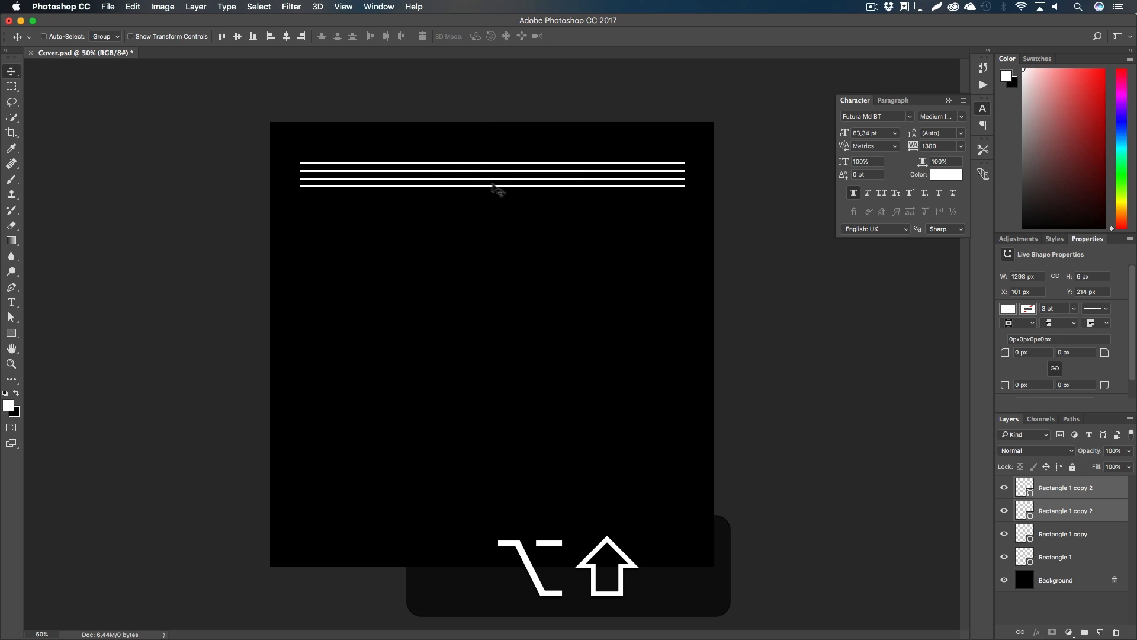
left_click(1057, 495)
left_click(1064, 563, "shift")
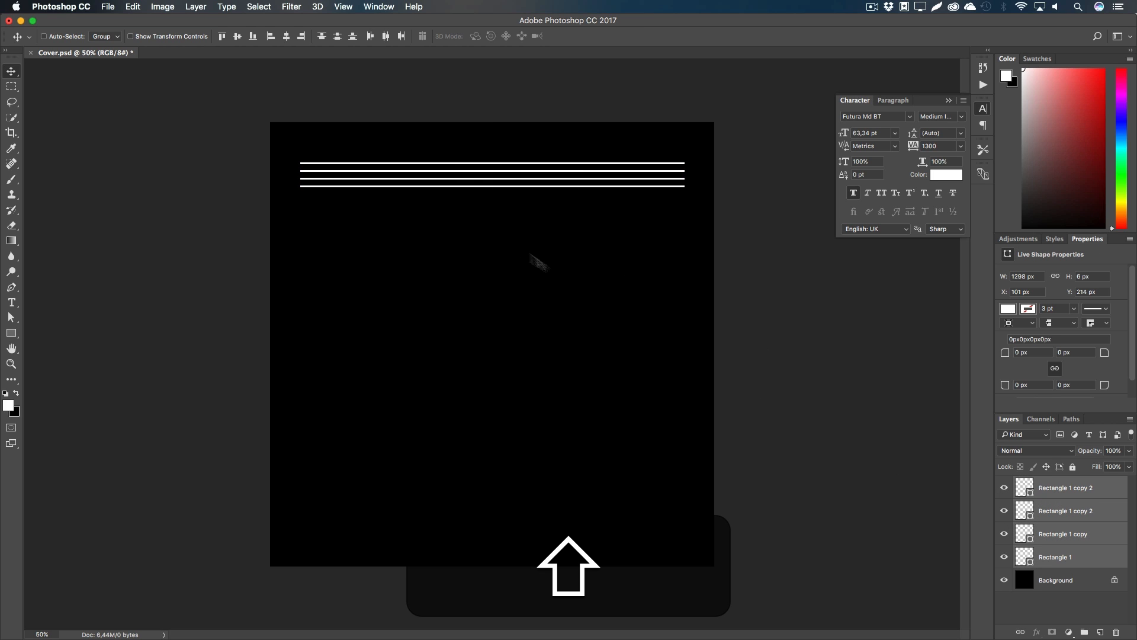
left_click_drag(472, 183, 472, 208)
Step: Keep duplicating all line layers downward until evenly spaced stripes reach near the bottom
left_click(1074, 495)
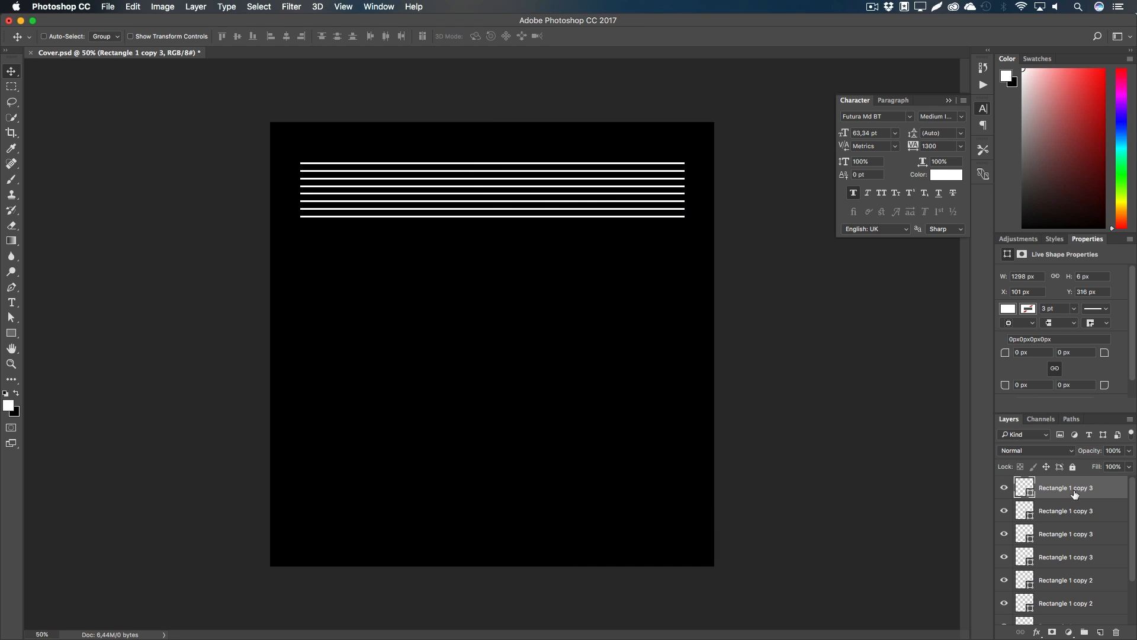
scroll(1074, 498, "down", 3)
left_click(1068, 585, "shift")
left_click_drag(476, 213, 481, 259)
left_click(1079, 497)
scroll(1079, 503, "down", 5)
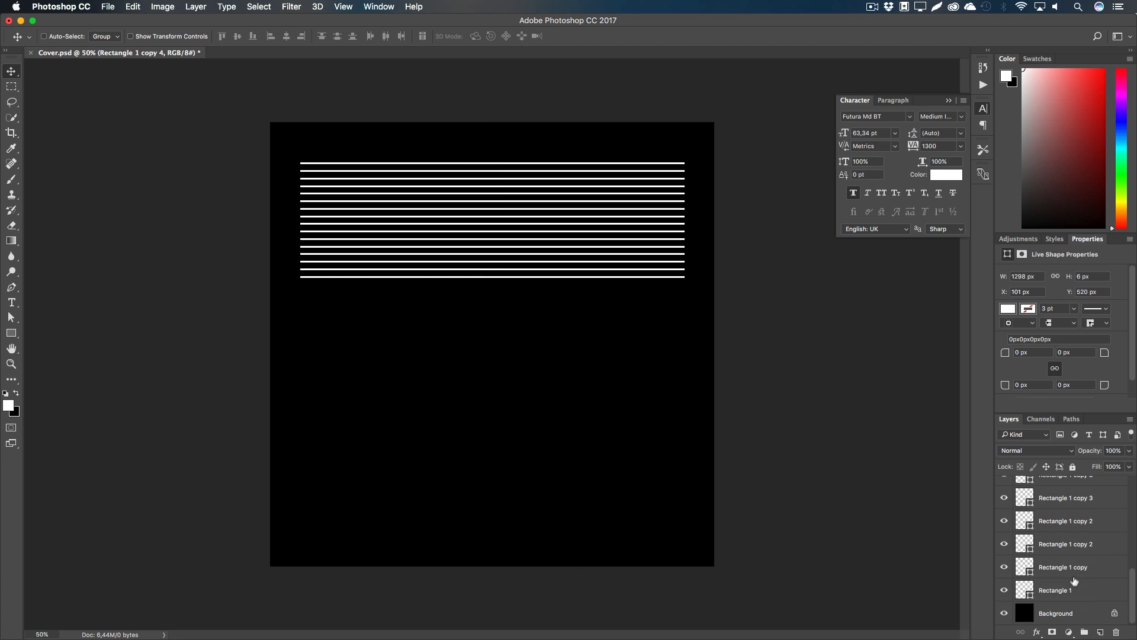
left_click(1070, 586, "shift")
left_click_drag(504, 185, 513, 305)
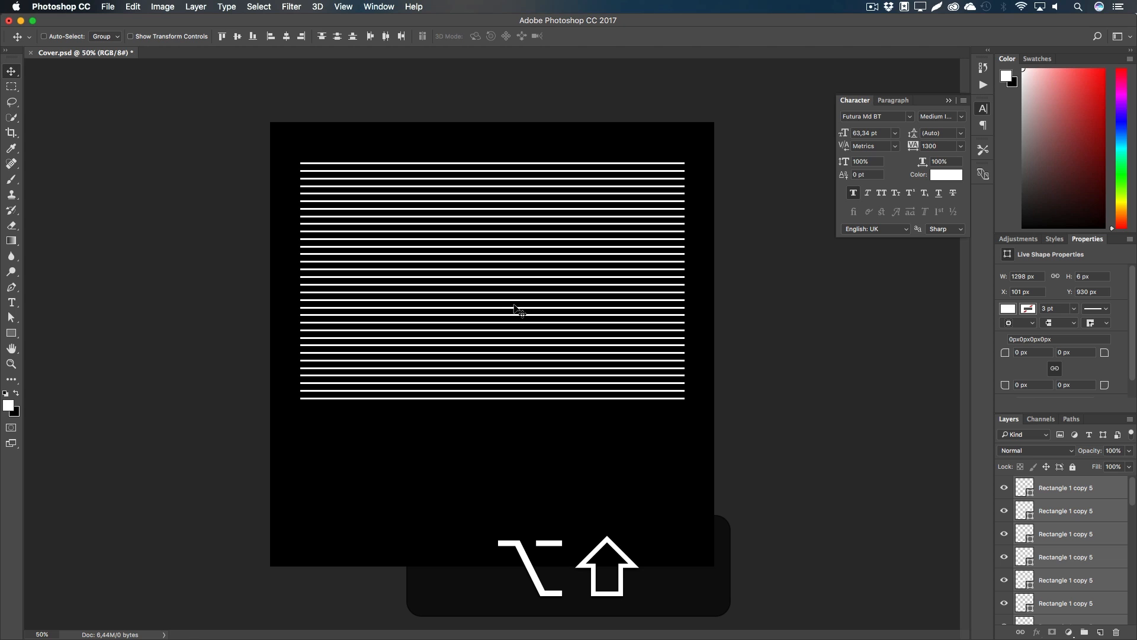
left_click_drag(526, 226, 539, 342)
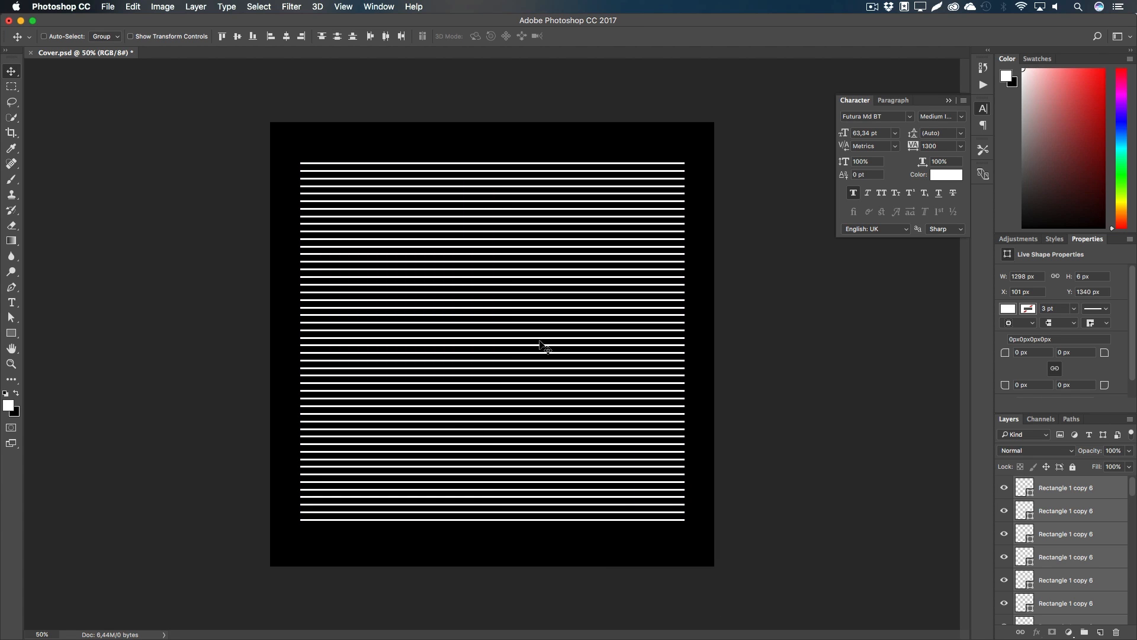
Step: Select every line layer through Rectangle 1 and put them into a group
left_click(1055, 491)
scroll(1067, 528, "down", 20)
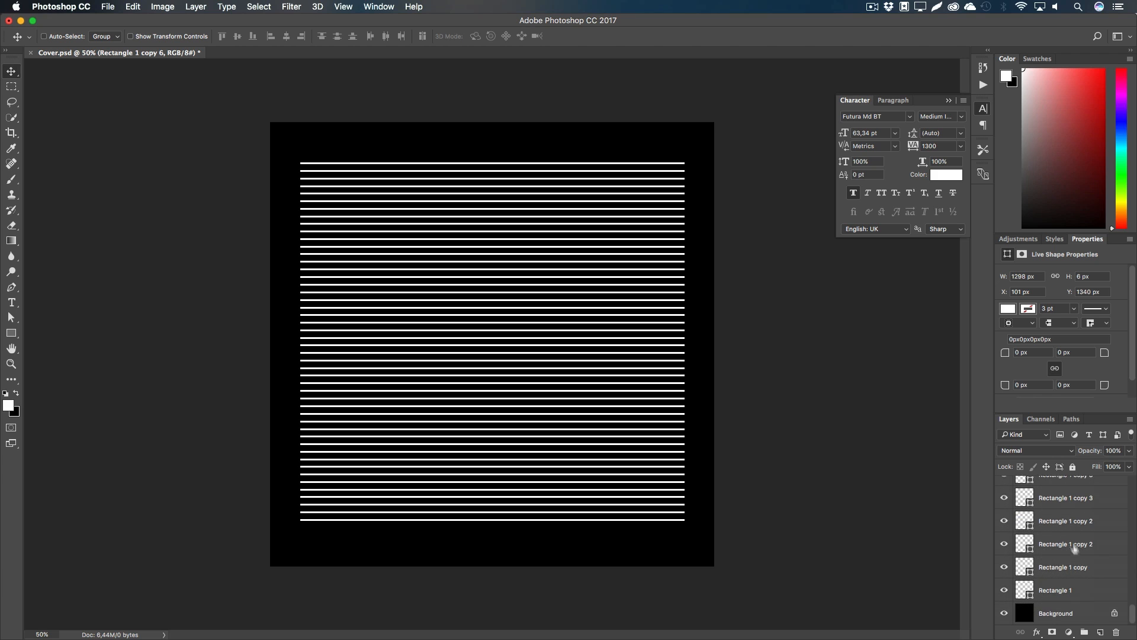
left_click(1075, 591, "shift")
left_click(1082, 631)
Step: Rename the new layer group to Stripes
double_click(1048, 483)
type("Stripes")
key("Return")
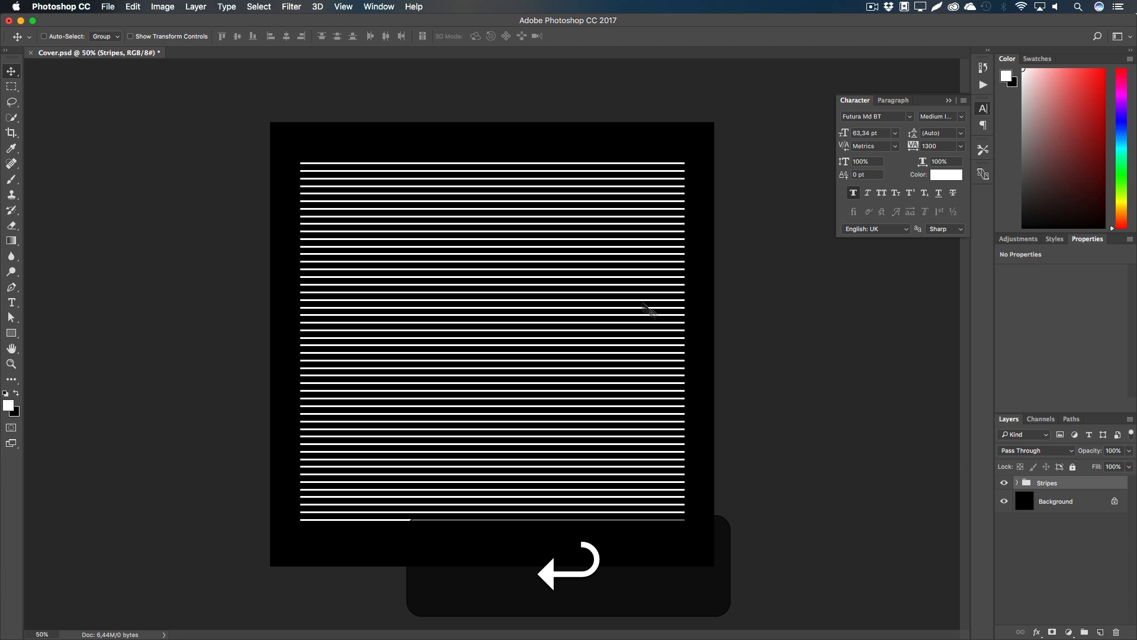
Step: Scale the Stripes group down proportionally about its centre
key("super+t")
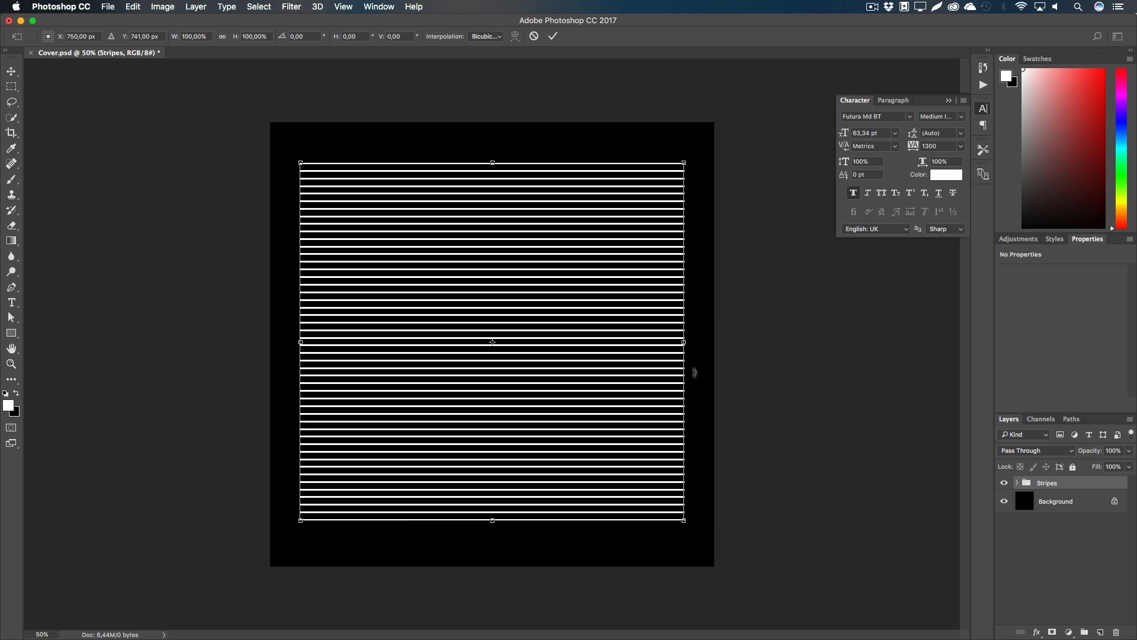
key("alt")
mouse_move(686, 343)
left_mouse_down()
mouse_move(610, 344)
mouse_move(676, 343)
left_mouse_up()
key("shift")
left_click_drag(673, 521, 657, 511)
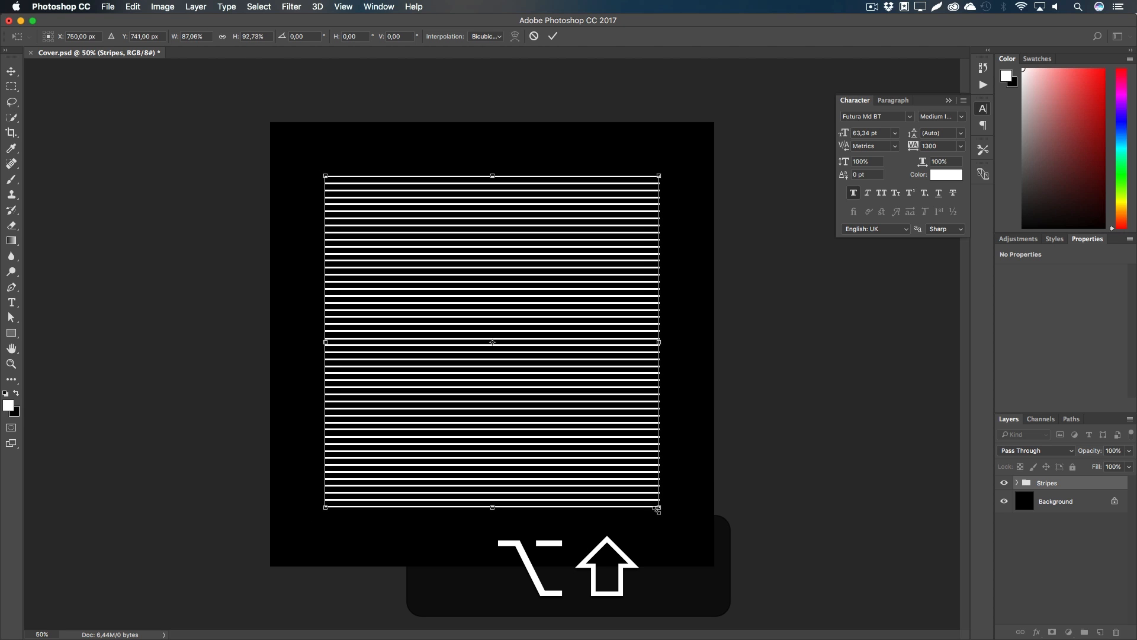
key("Return")
Step: Centre the Stripes group vertically on the canvas and clear the selection
key("v")
key("super+a")
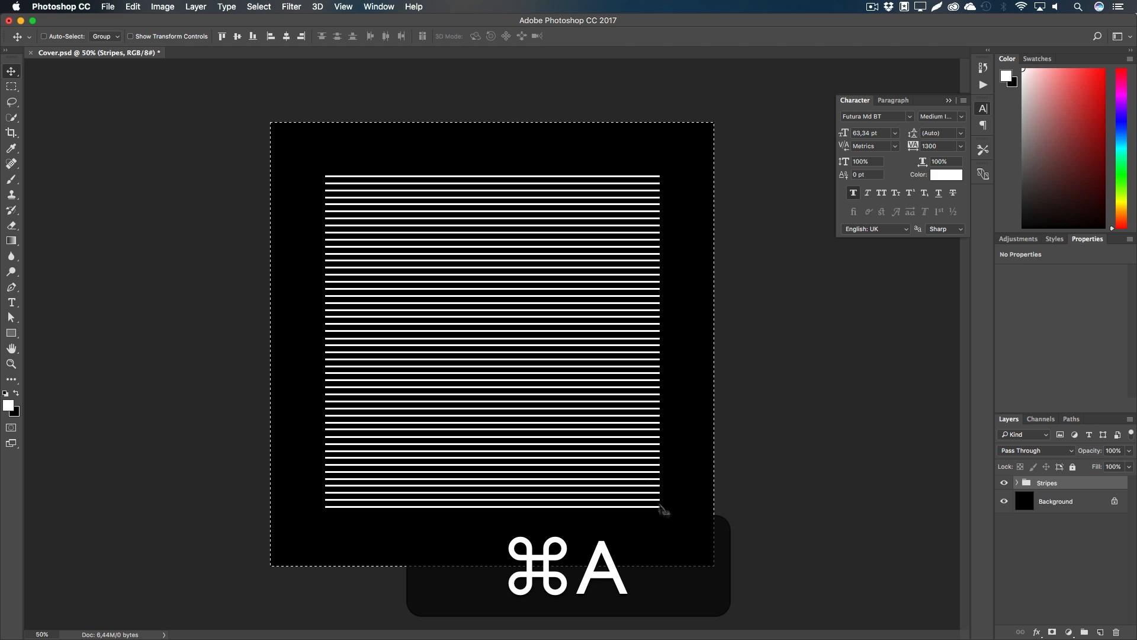
left_click(238, 37)
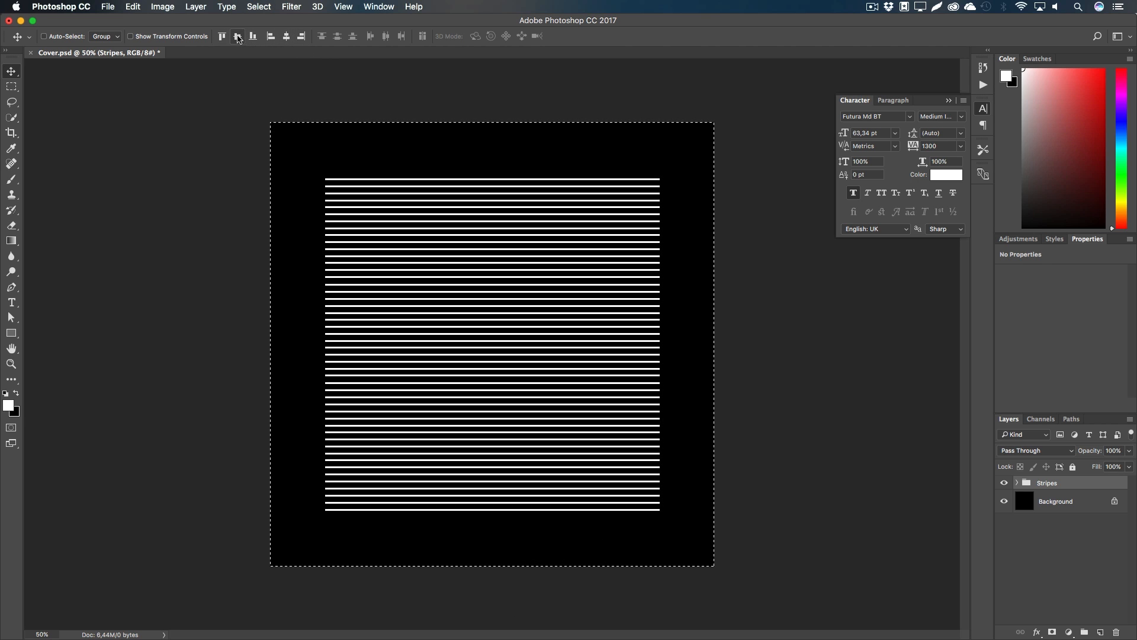
key("m")
left_click(542, 311)
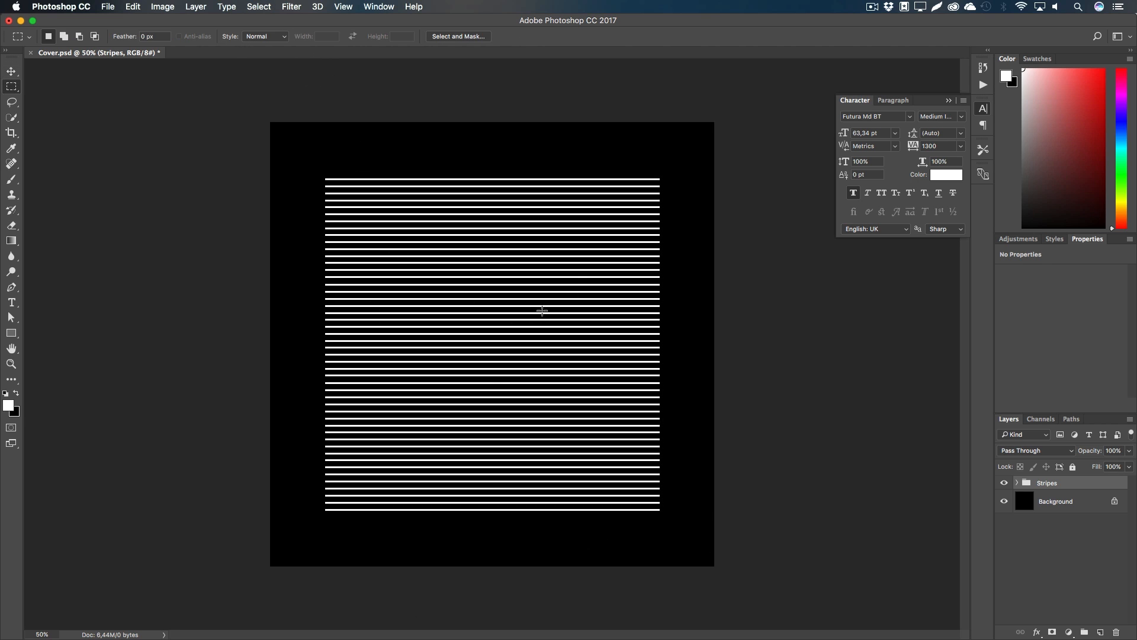
Step: Set the Stripes group opacity to 23%
left_click_drag(1093, 451, 1054, 454)
type("23")
key("Return")
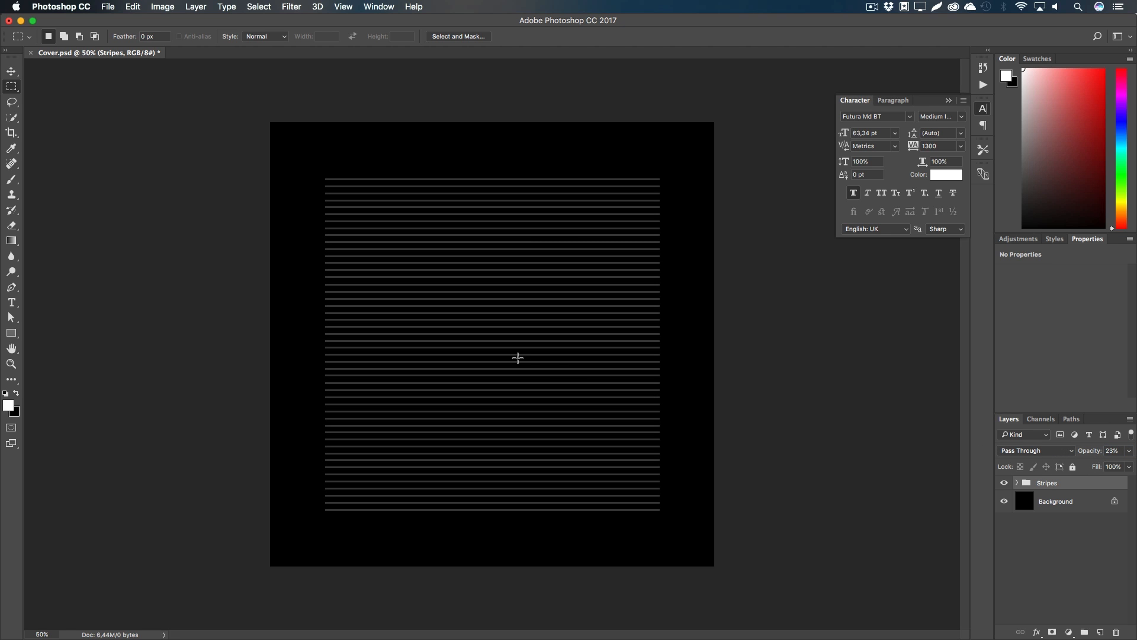
Step: Place the Glitch Texture image and scale it to about 200% to cover the canvas
key("super+Tab")
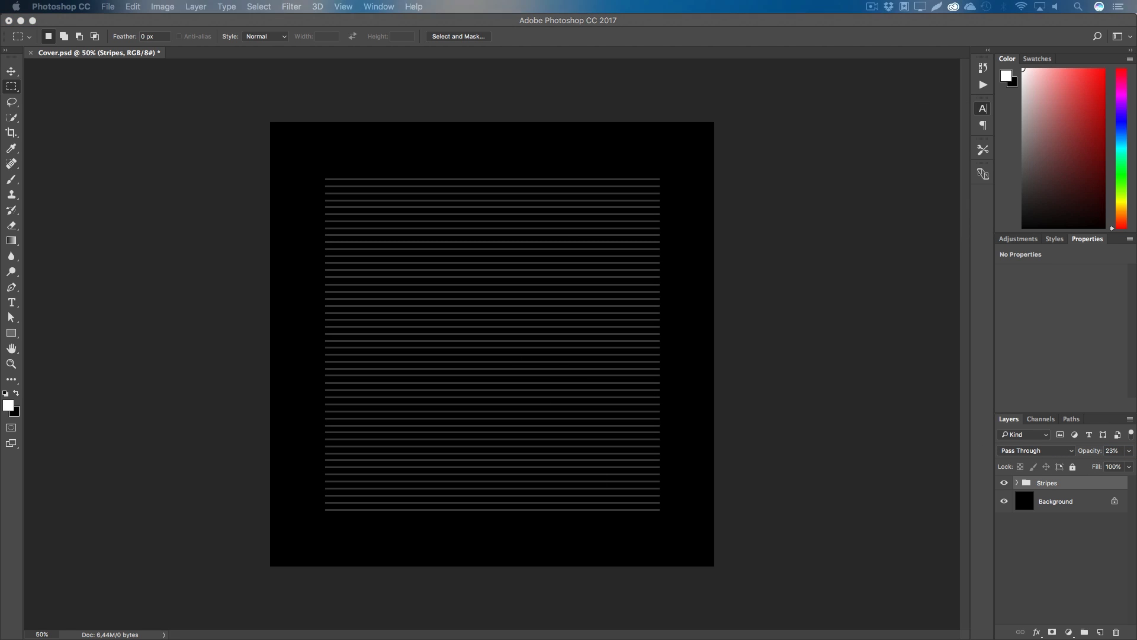
left_click_drag(500, 381, 524, 348)
key("alt+shift")
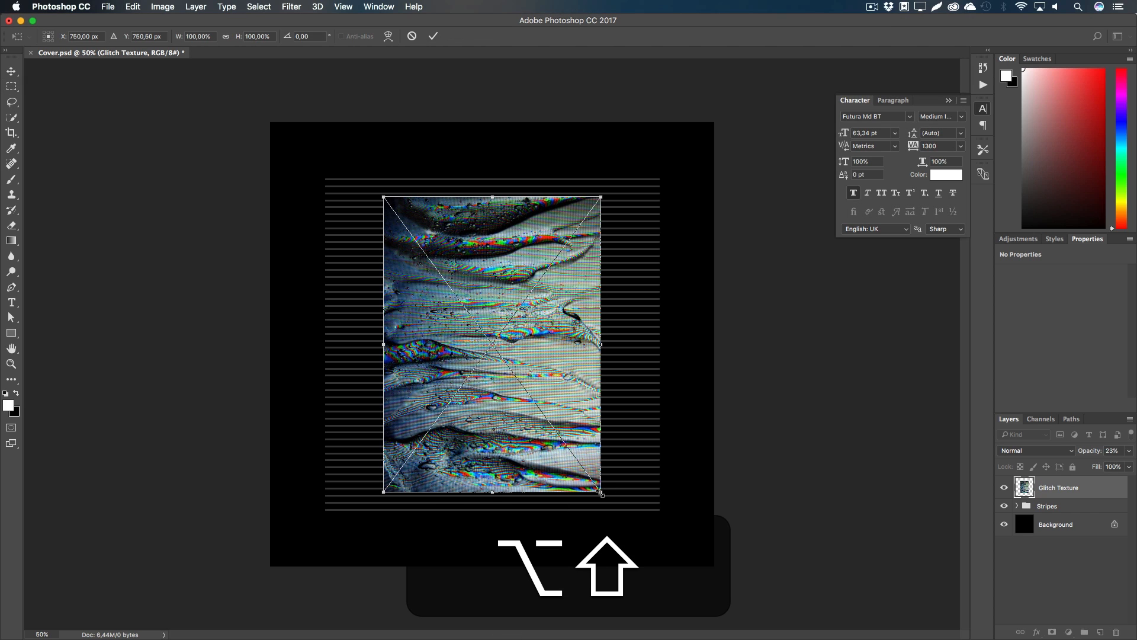
mouse_move(600, 492)
left_mouse_down()
mouse_move(605, 459)
mouse_move(629, 536)
mouse_move(705, 474)
mouse_move(583, 564)
mouse_move(605, 495)
left_mouse_up()
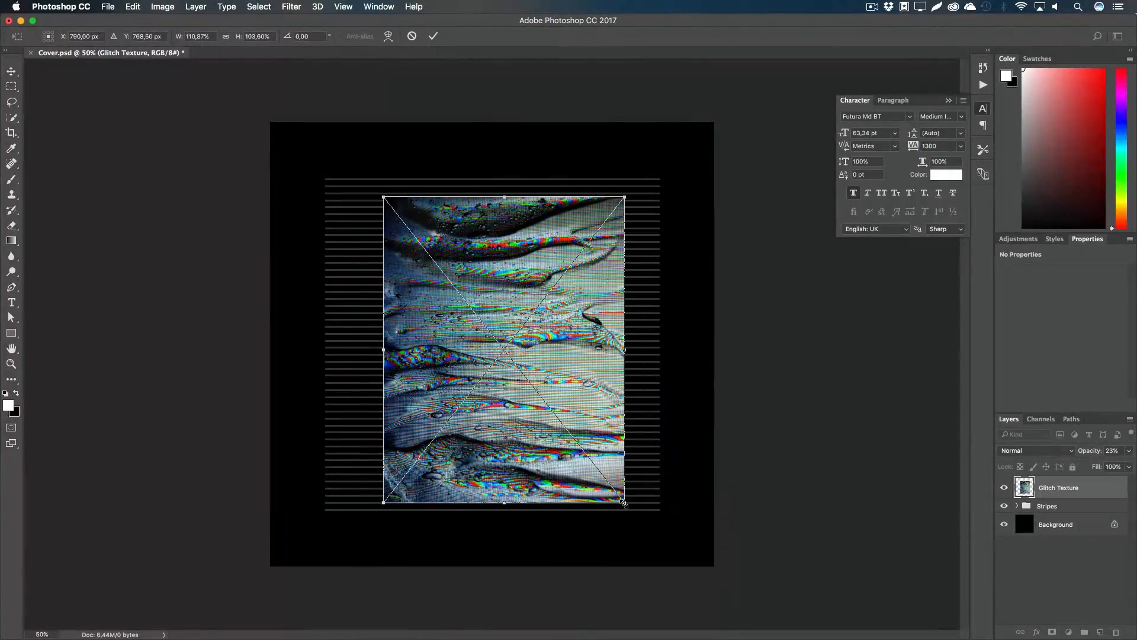
key("super+z")
key("shift+super+z")
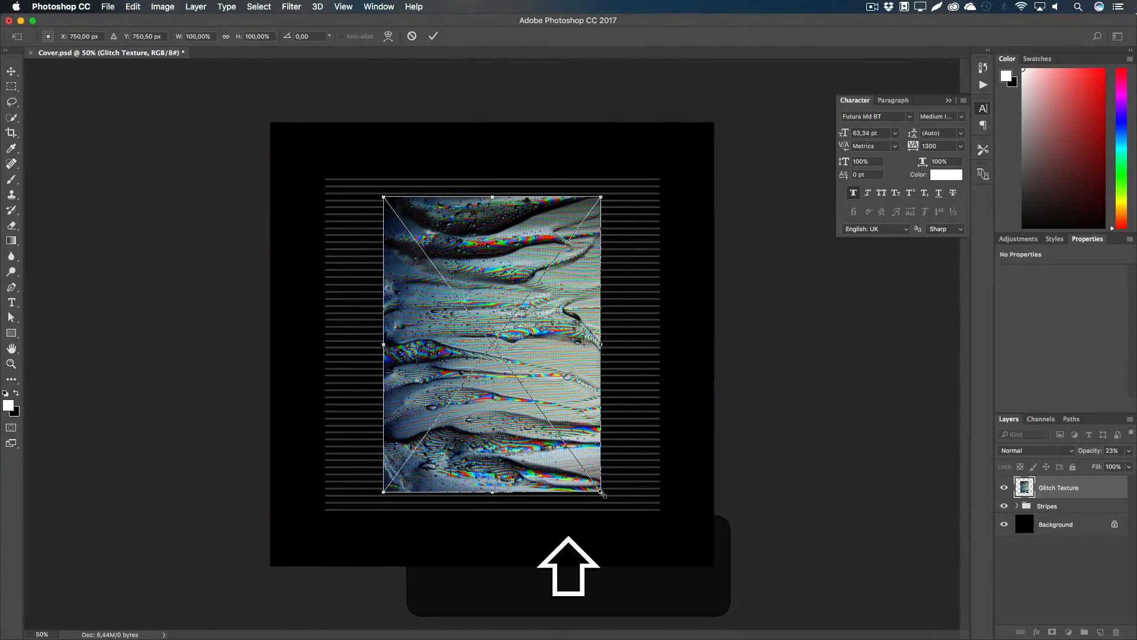
key("alt+shift")
left_click_drag(604, 495, 737, 623)
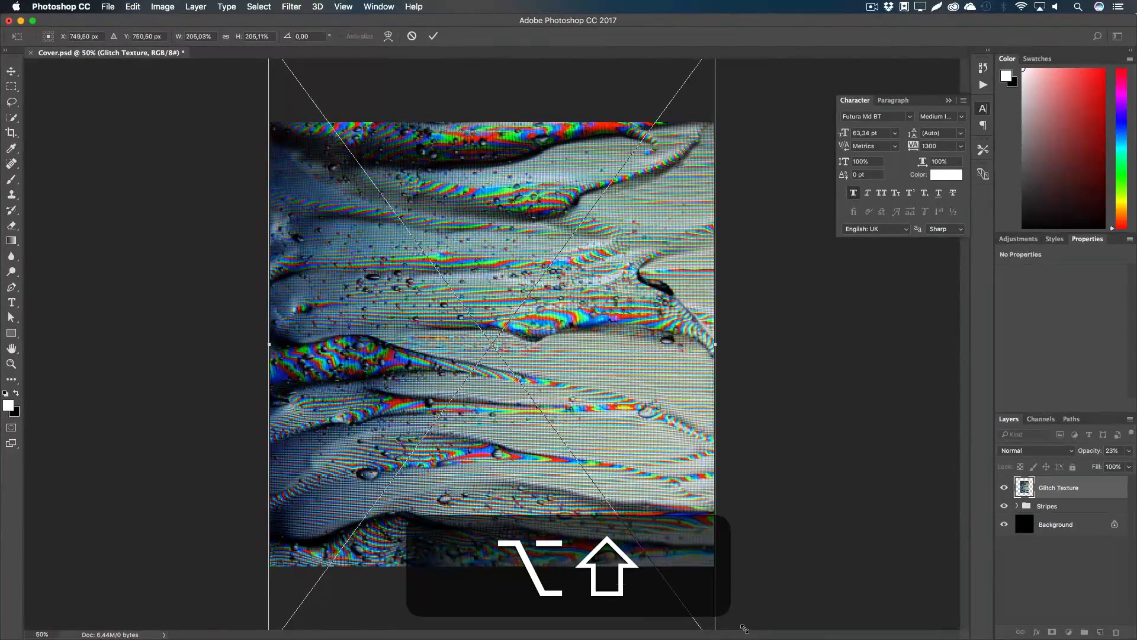
key("Return")
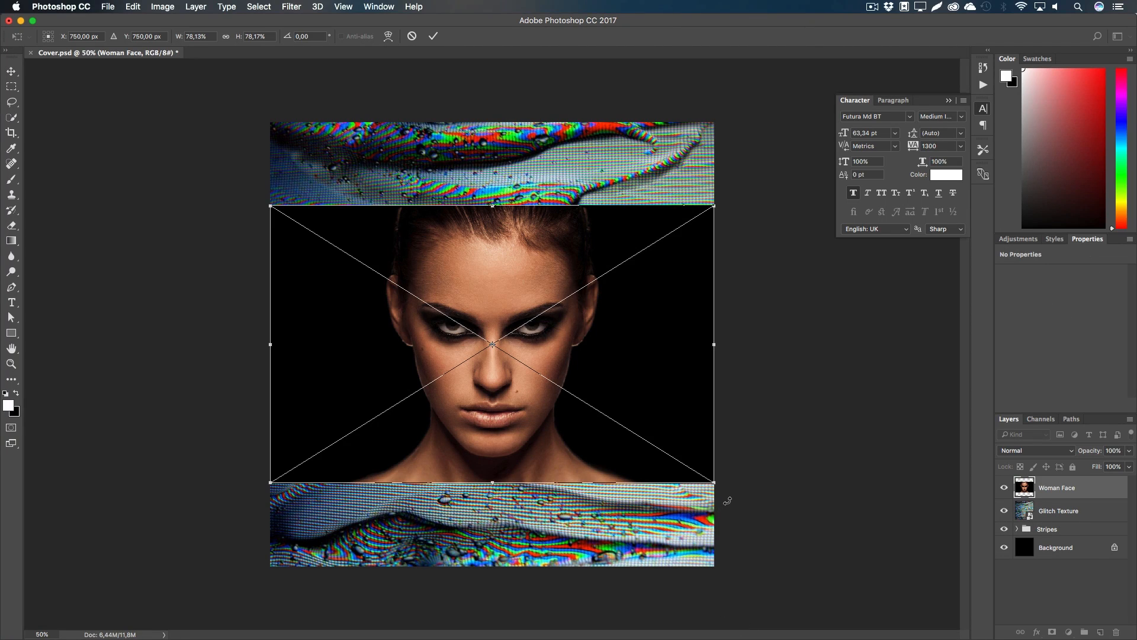
Step: Place the Woman Face photo over the middle and hide the Glitch Texture layer
key("shift")
key("Return")
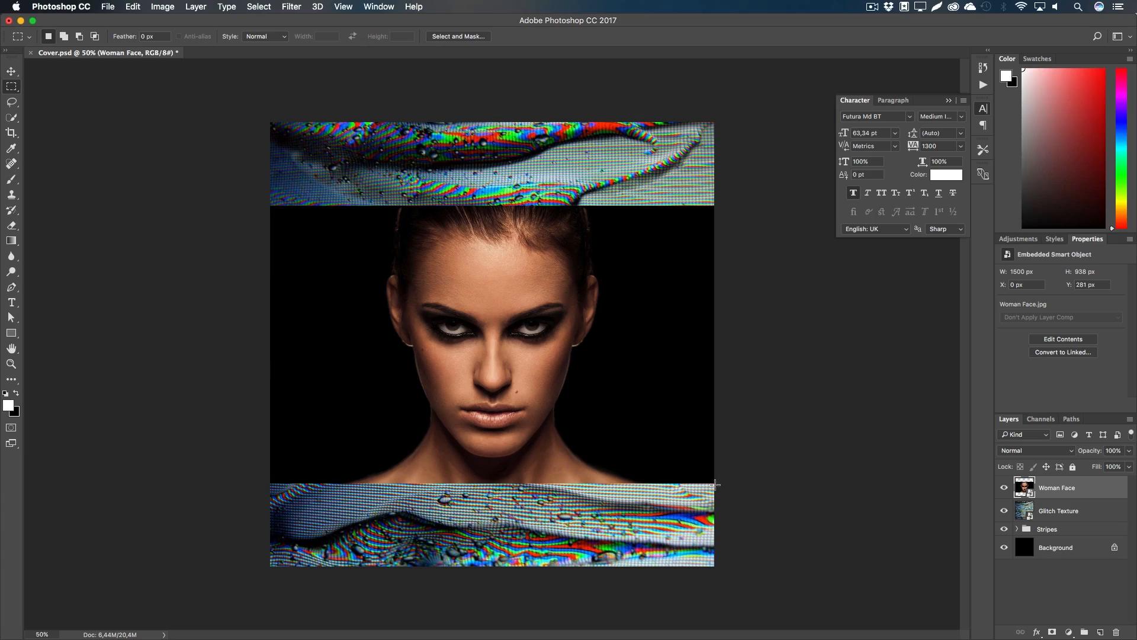
left_click(1004, 510)
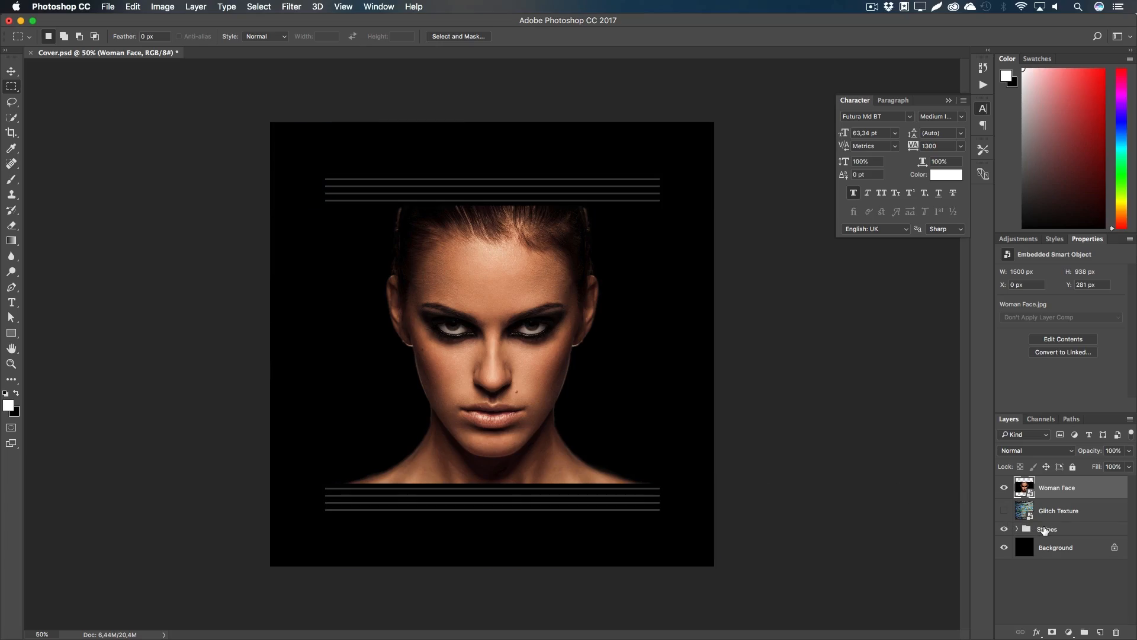
Step: Enlarge the Woman Face photo to 1804 x 1128 px around its centre
left_click(1045, 529)
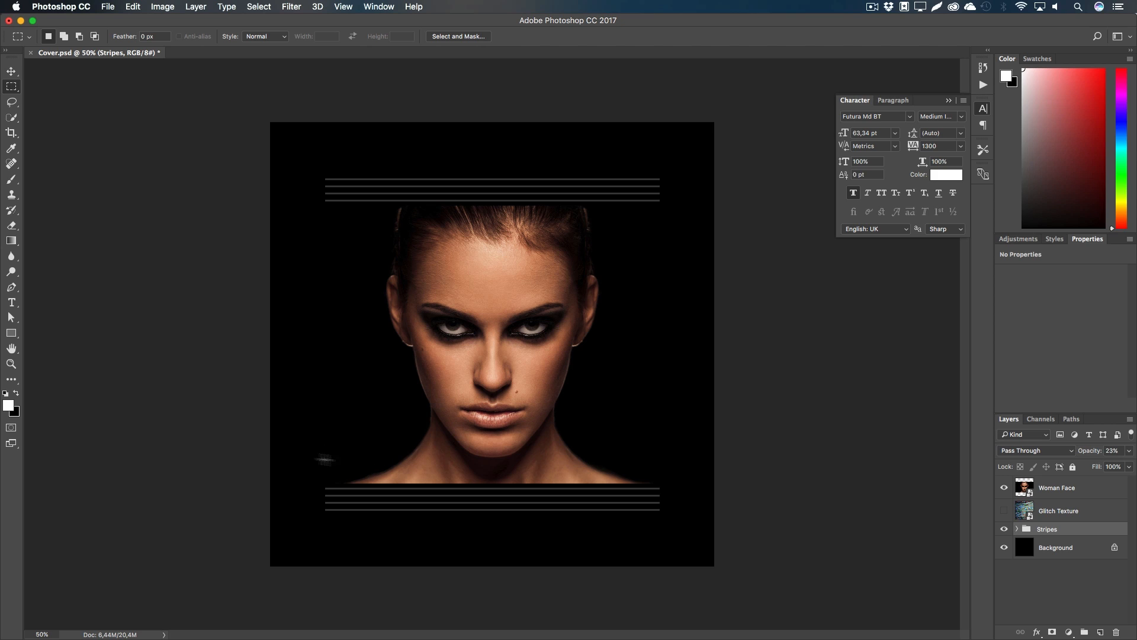
left_click(1087, 486)
key("super+t")
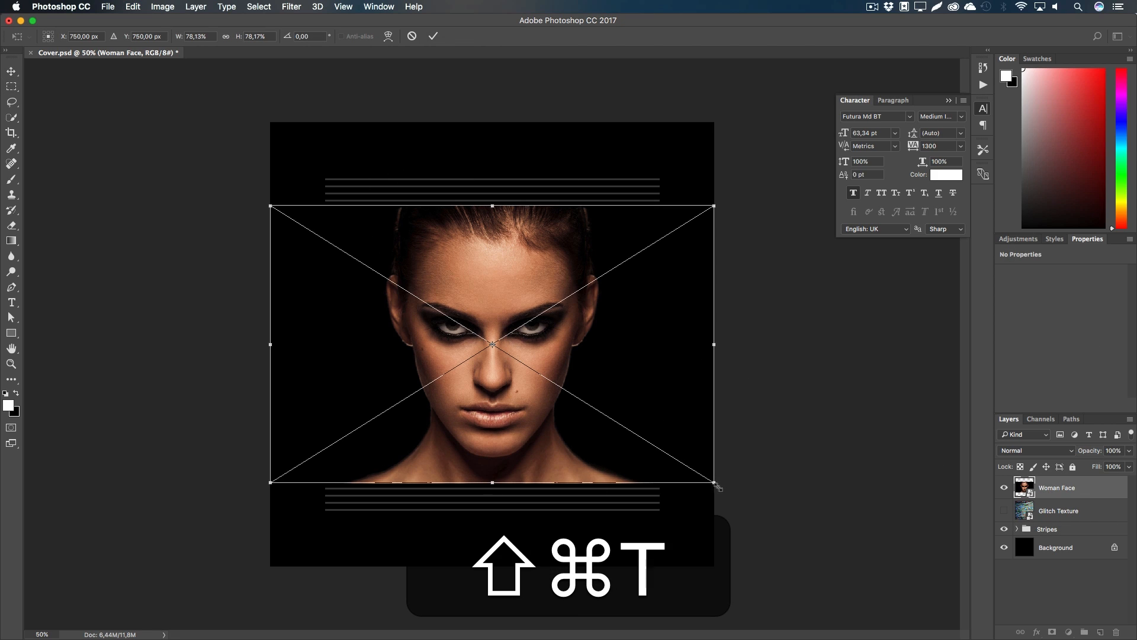
left_click_drag(715, 484, 762, 512)
key("Return")
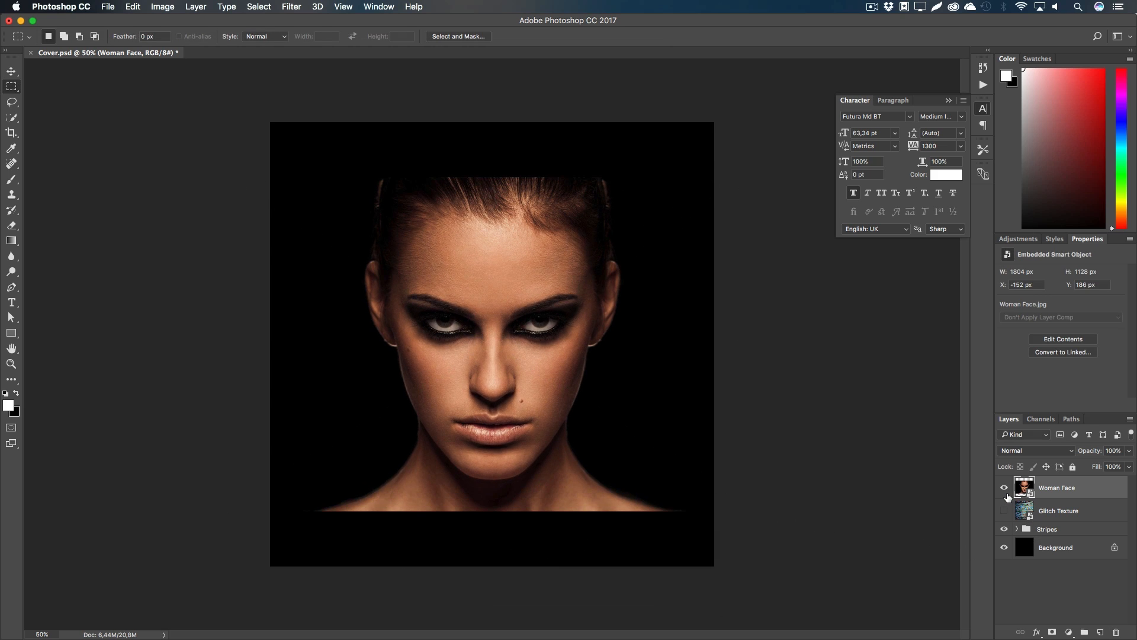
Step: Hide Stripes, show Glitch Texture, and duplicate both Woman Face and Glitch Texture layers
left_click_drag(1006, 508, 1003, 534)
left_click(1005, 510)
left_click(1060, 511, "shift")
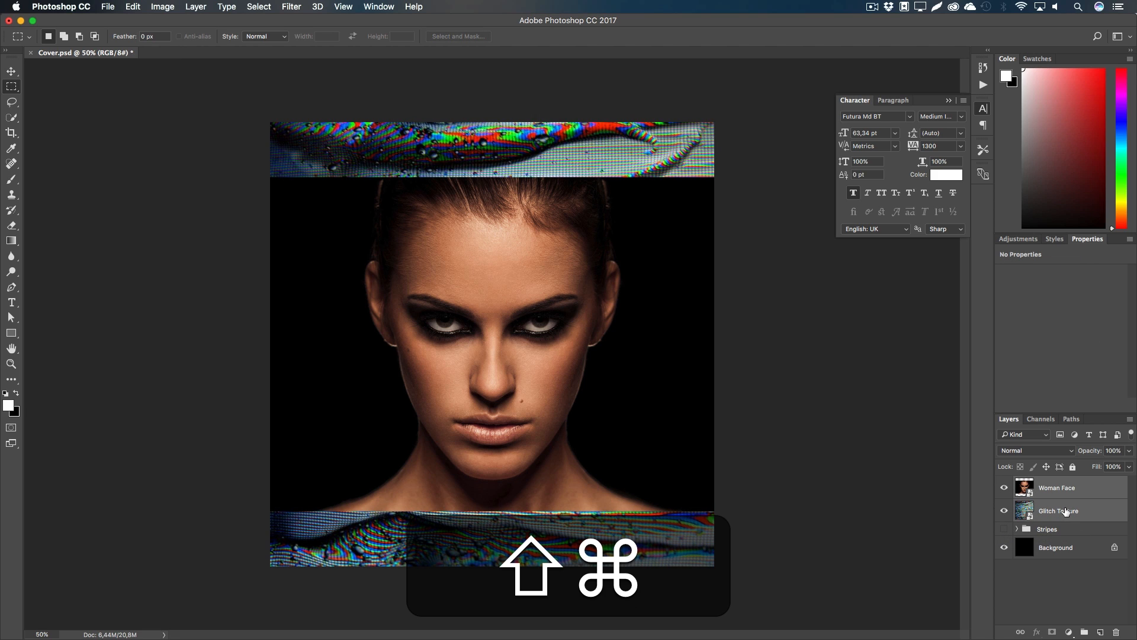
key("super+j")
Step: Apply a 20-pixel Gaussian Blur to the Woman Face copy
left_click(1056, 490)
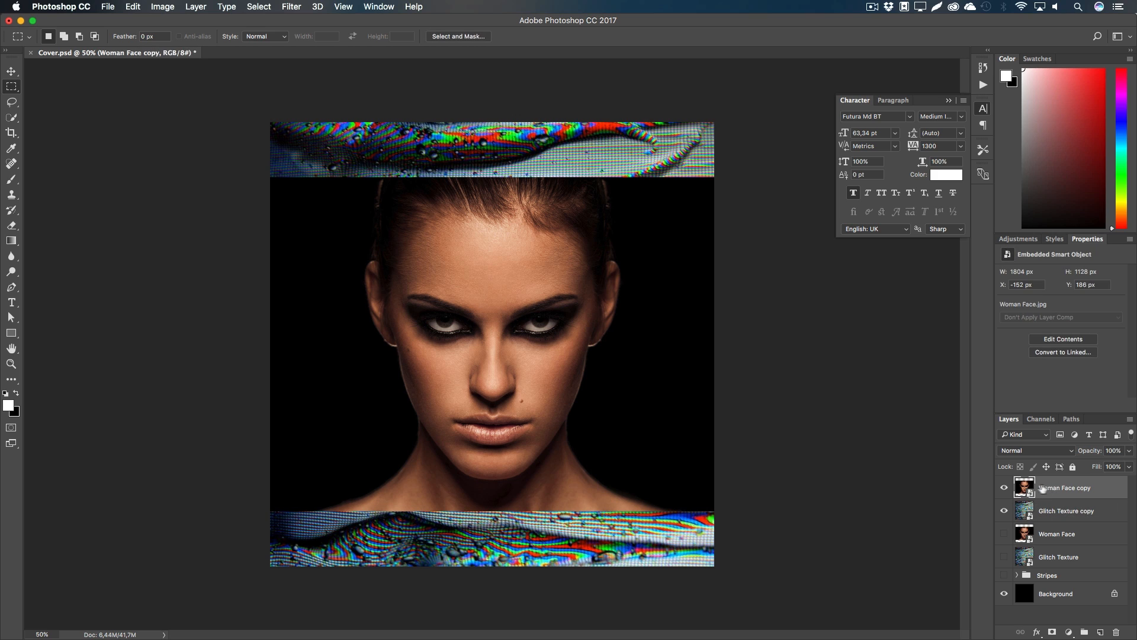
left_click(291, 7)
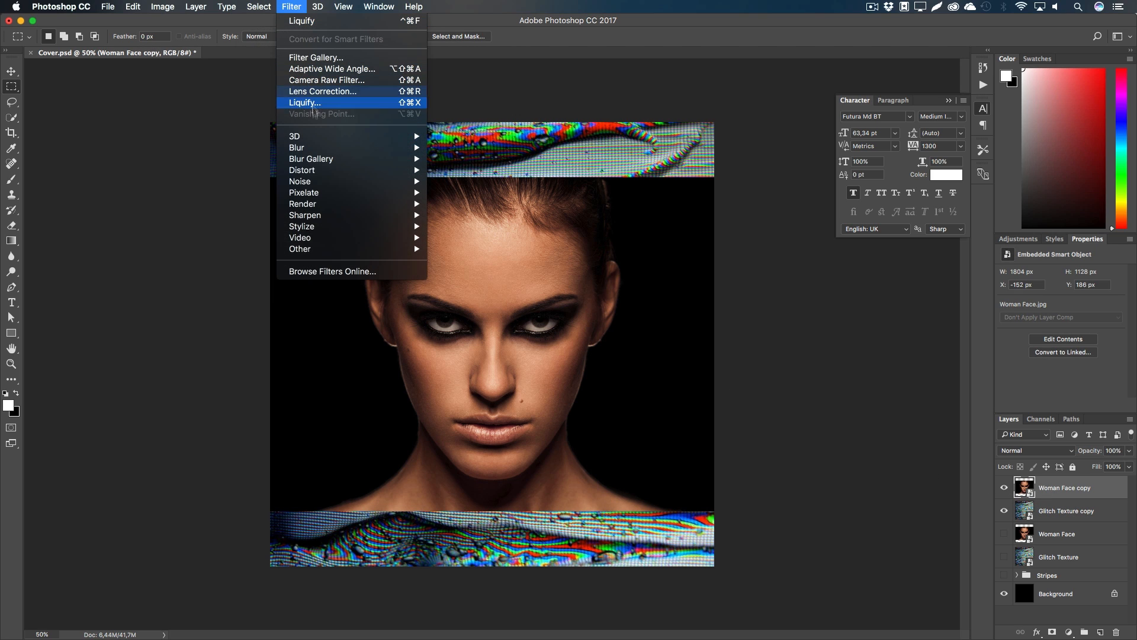
mouse_move(355, 150)
left_click(479, 195)
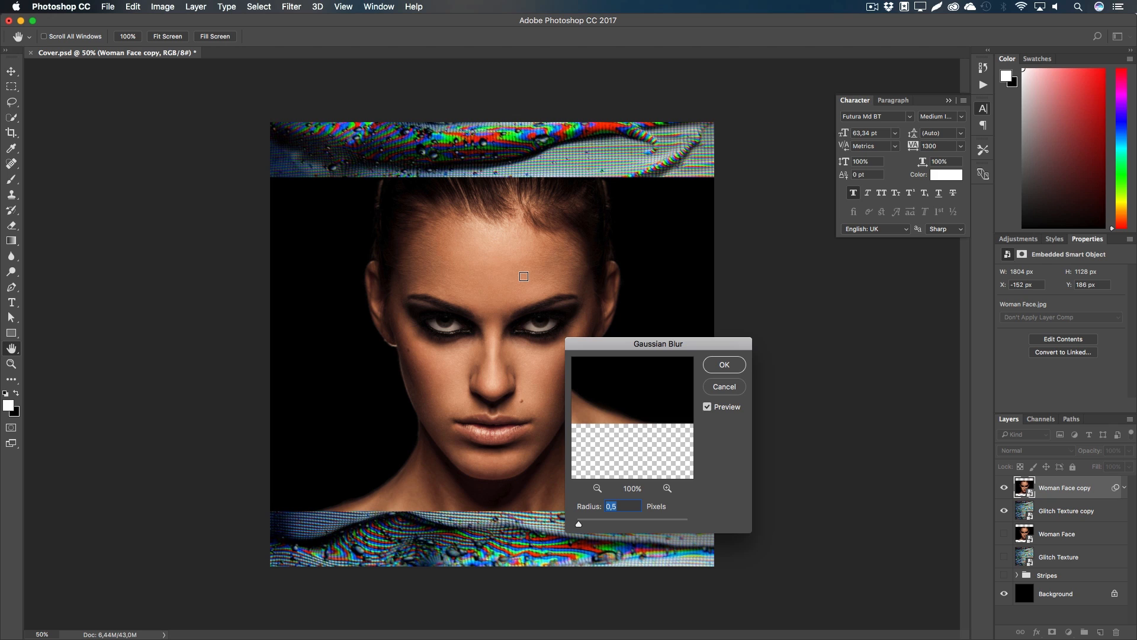
type("20")
key("Return")
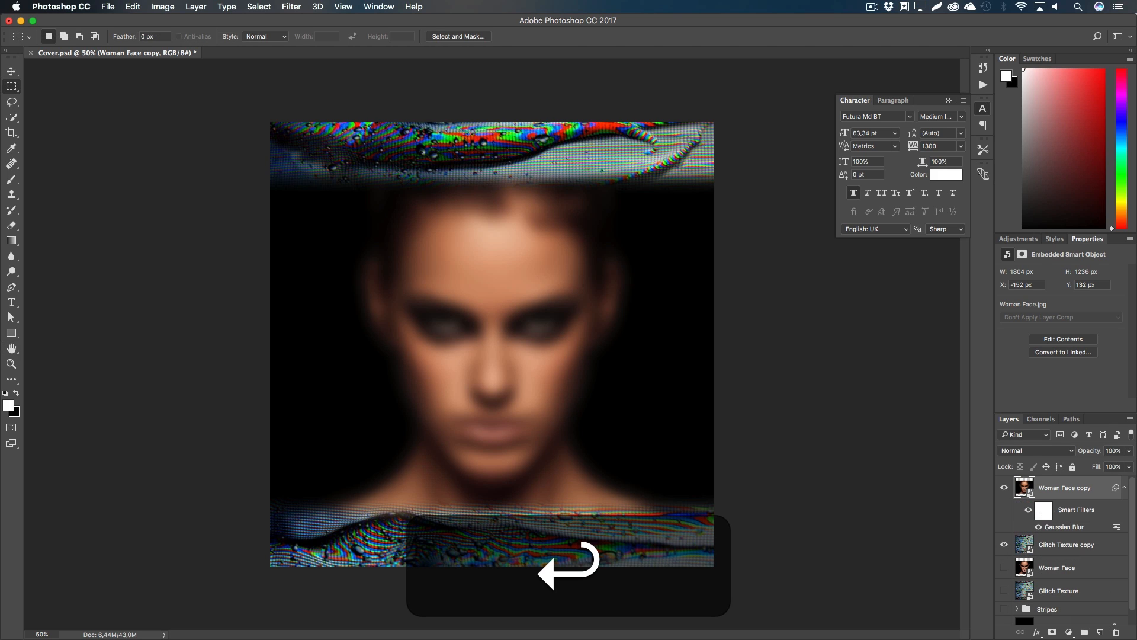
Step: Apply a 5-pixel Gaussian Blur to the Glitch Texture copy
left_click(1004, 488)
left_click(1012, 537)
left_click(291, 7)
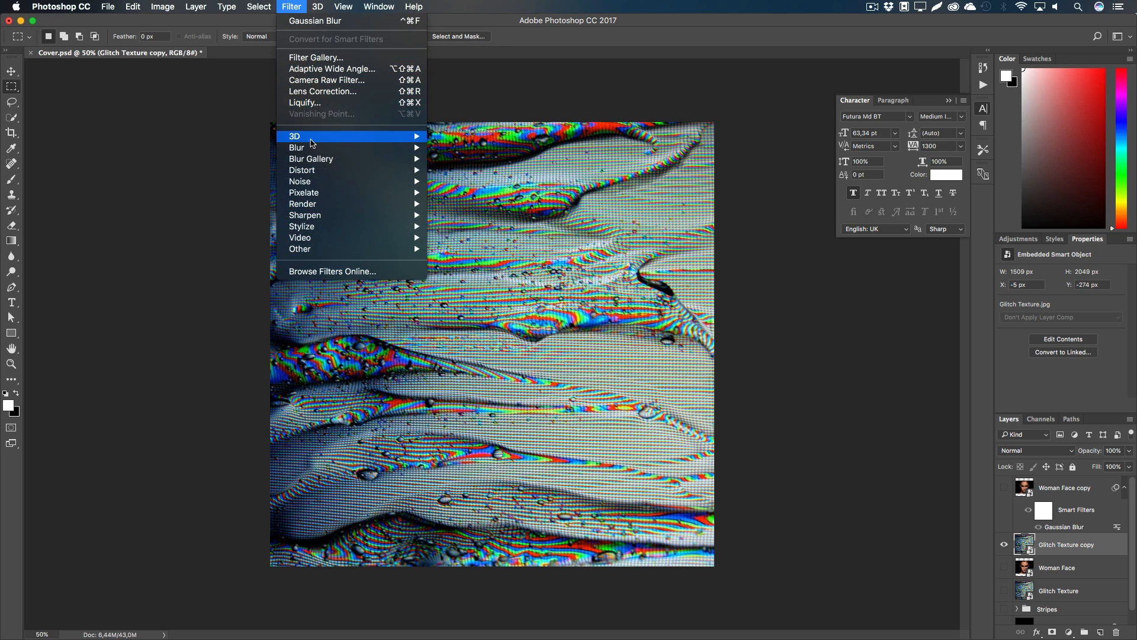
mouse_move(385, 148)
left_click(474, 194)
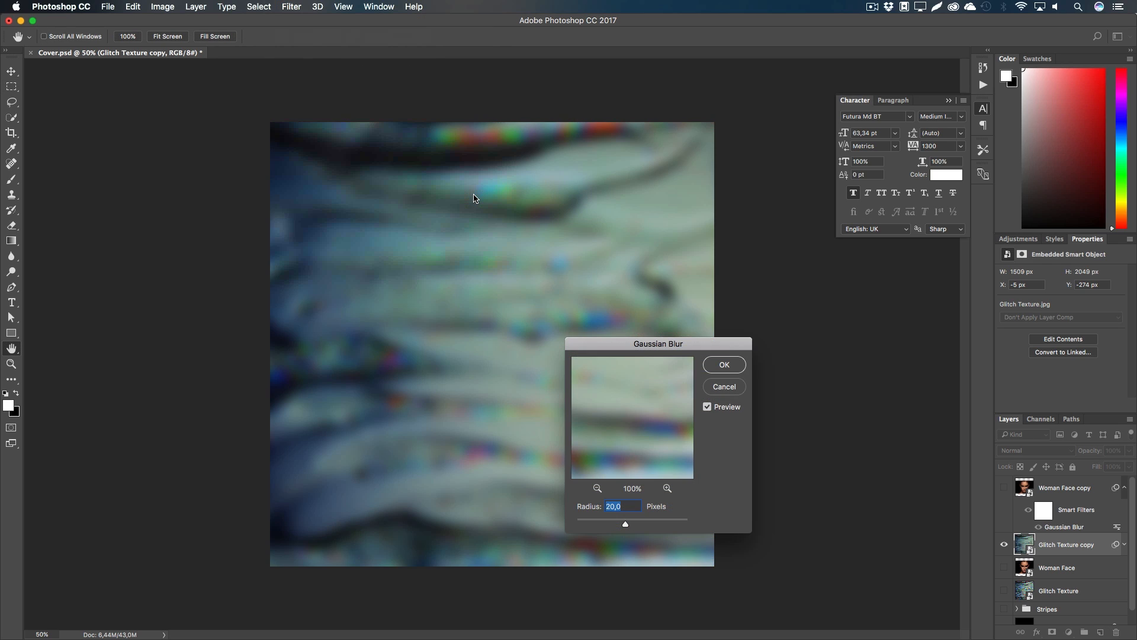
type("5")
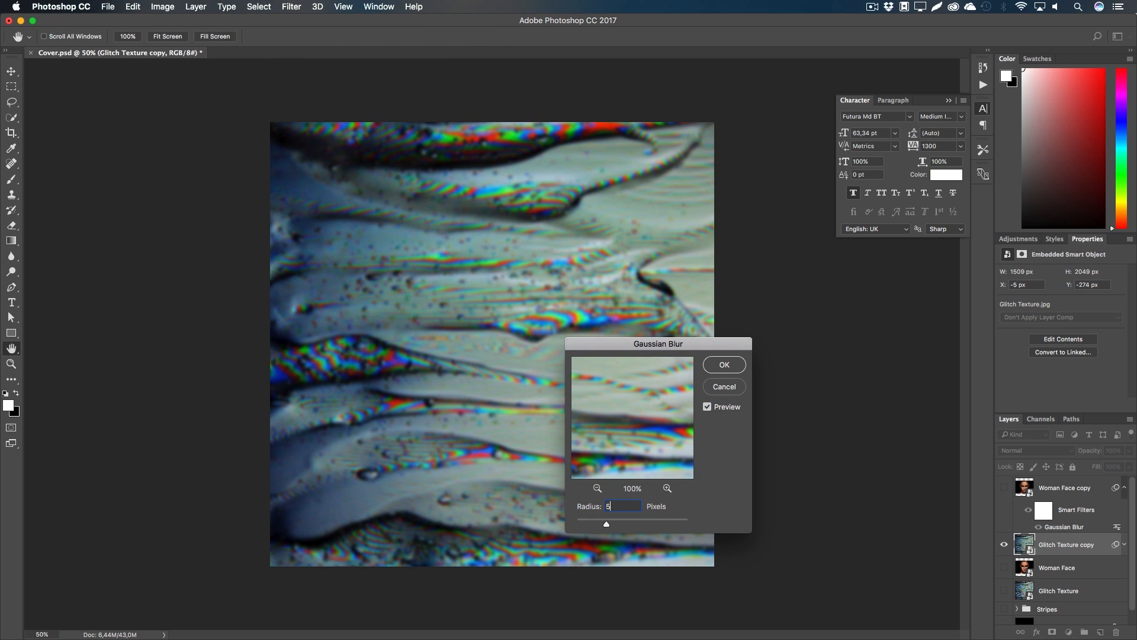
key("Return")
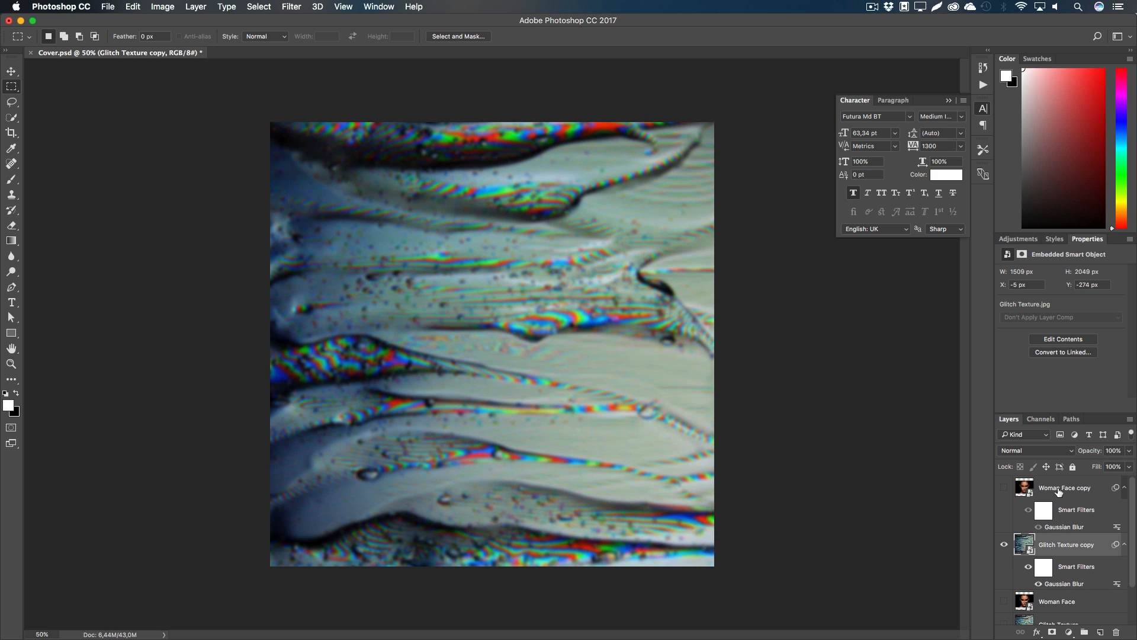
Step: Show only the blurred face copy and start a Save As under a new Displacement Map name
left_click(1057, 491)
left_click(1005, 545)
left_click(1004, 487)
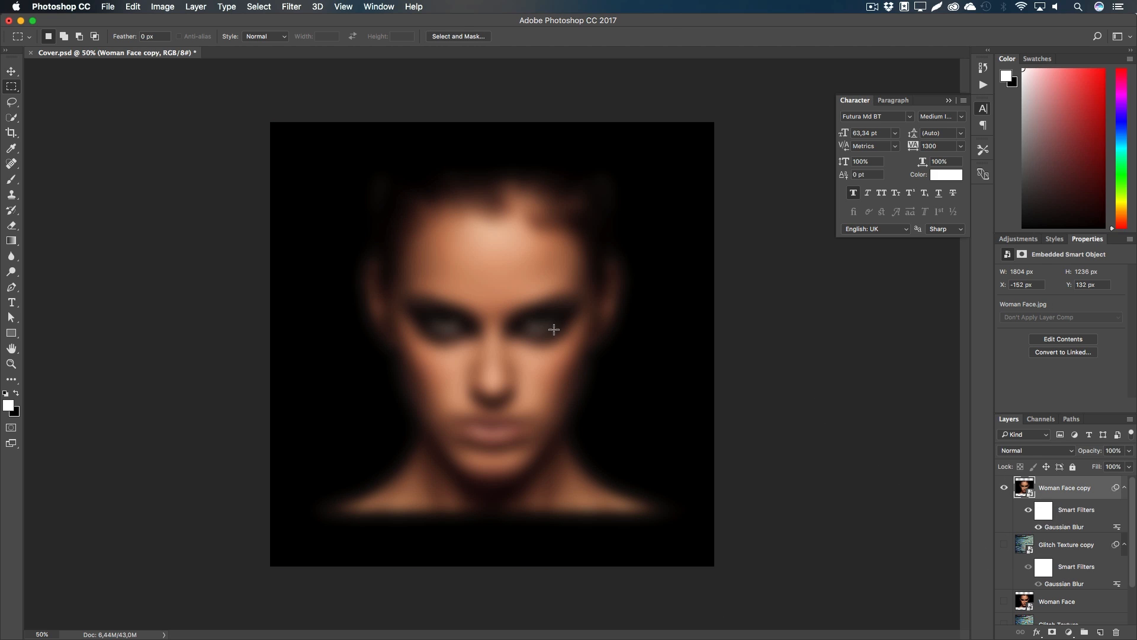
key("shift+super+s")
type("Displacement ")
type("Map Texture")
Step: Finish saving the blurred face as Displacement Map Face.psd, then show only the blurred texture copy
key("Return")
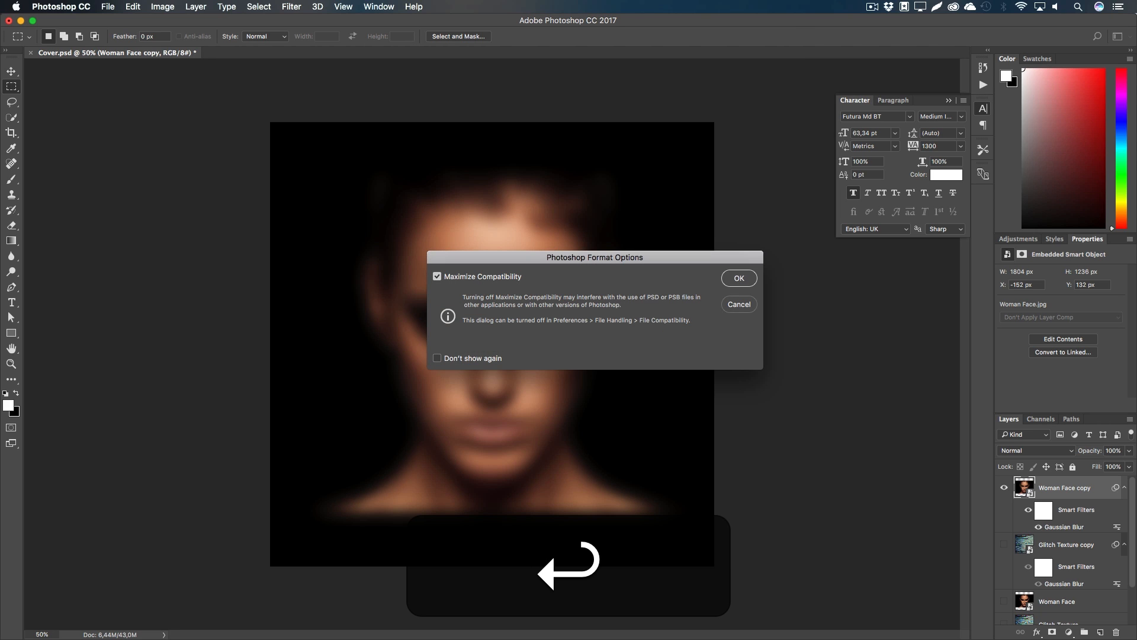
left_click(739, 278)
left_click(1004, 488)
left_click(1004, 544)
left_click(1024, 540)
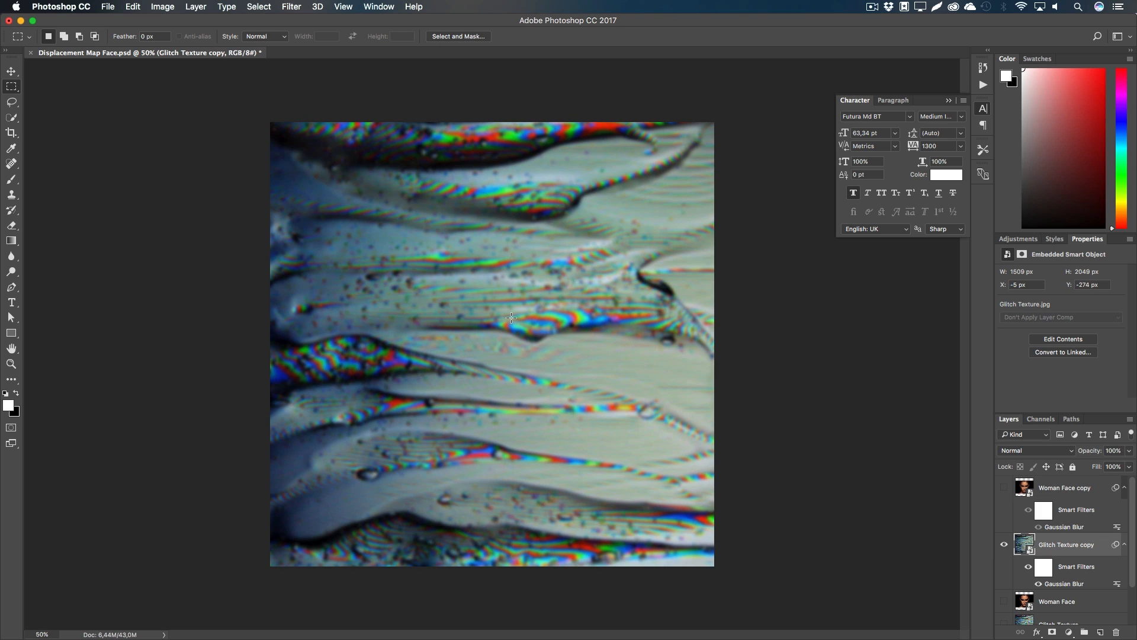
Step: Save the blurred texture as Displacement Map Texture.psd and delete both blurred copy layers
key("shift+super+s")
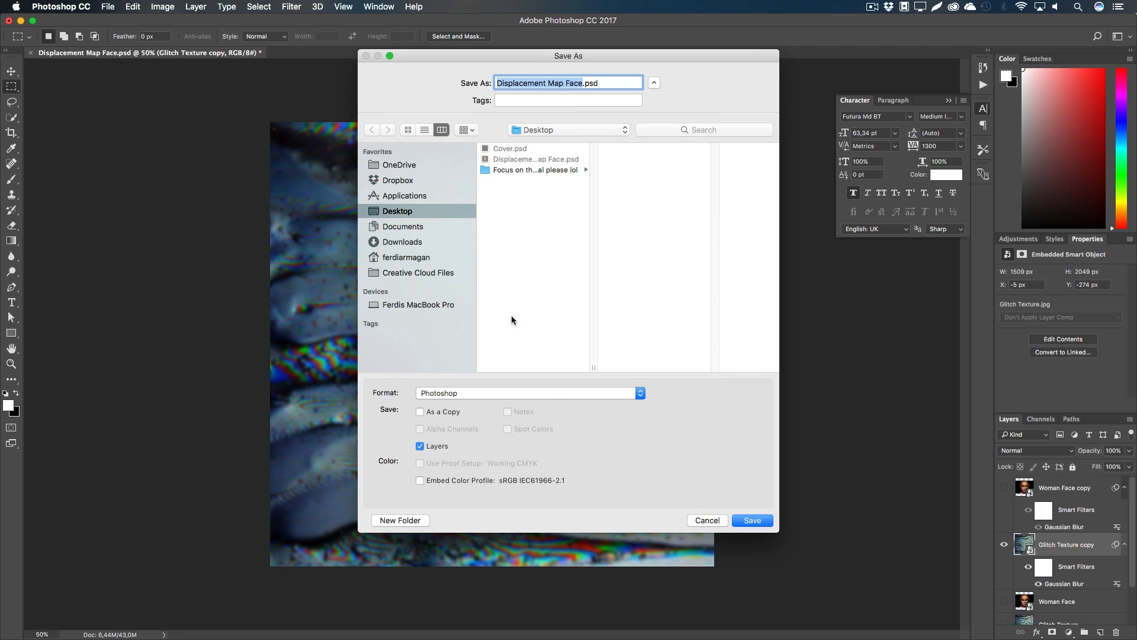
key("Right")
key("shift+Left")
type("Texture")
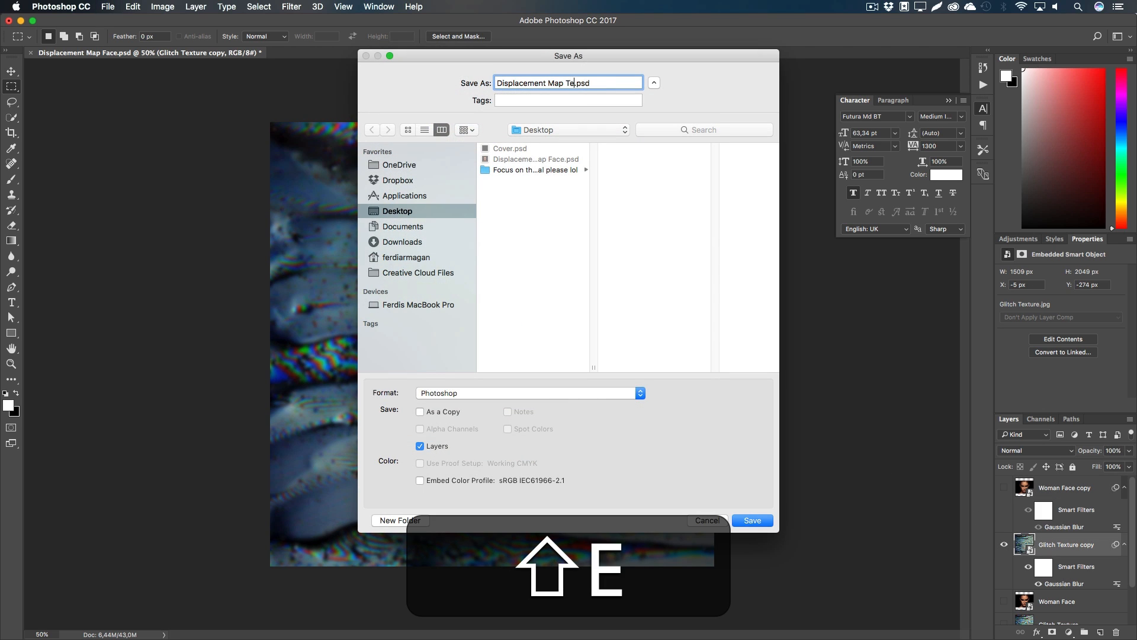
key("Return")
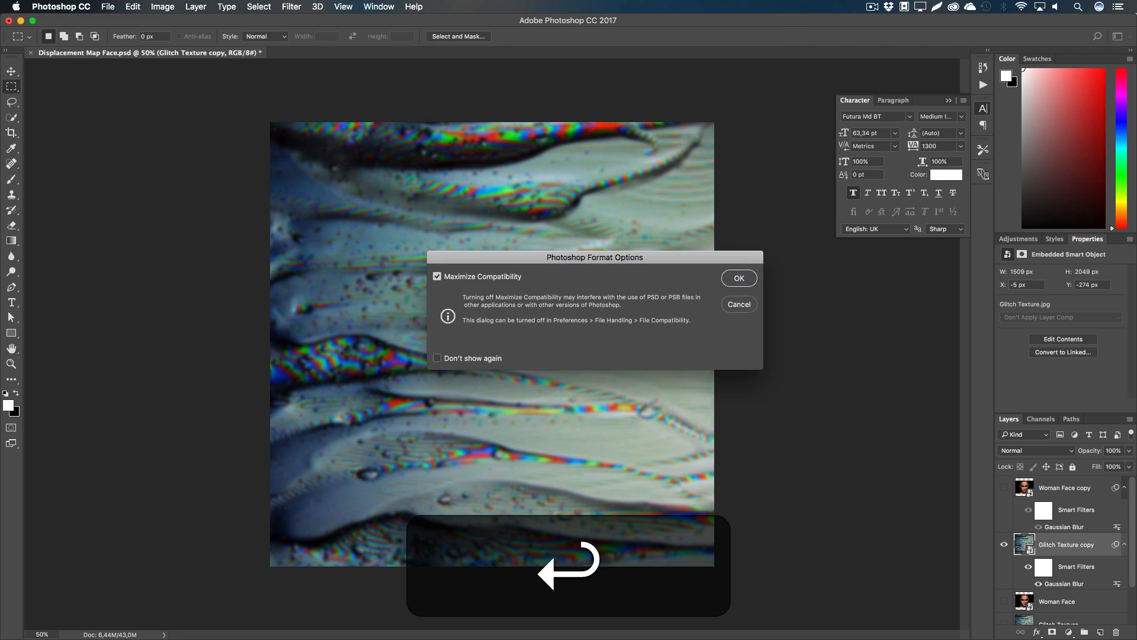
key("Return")
key("shift")
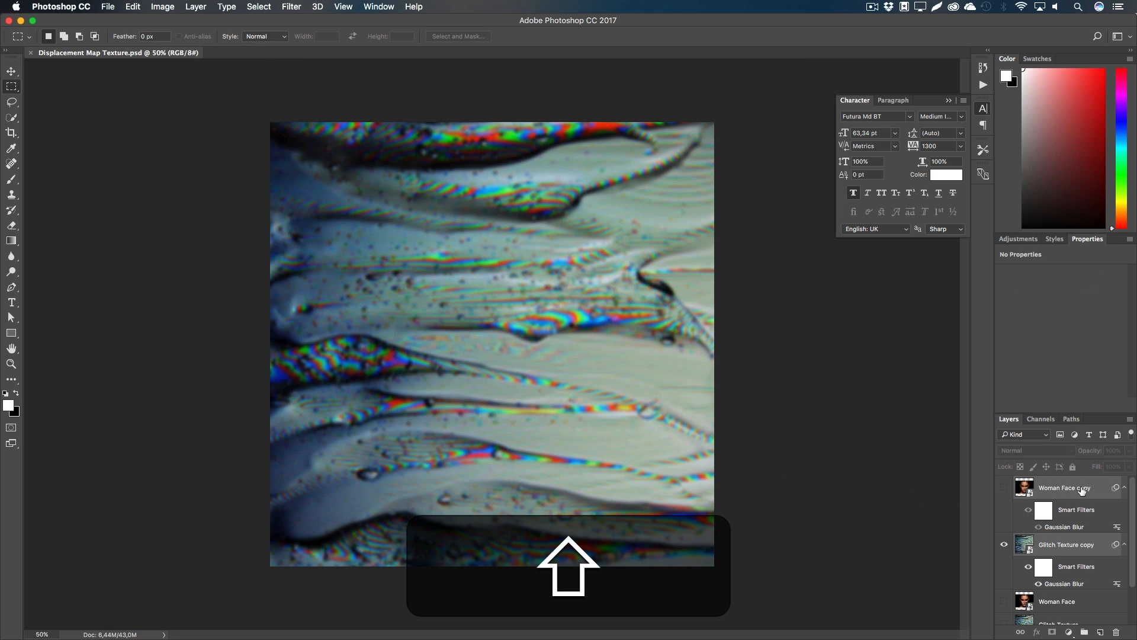
key("BackSpace")
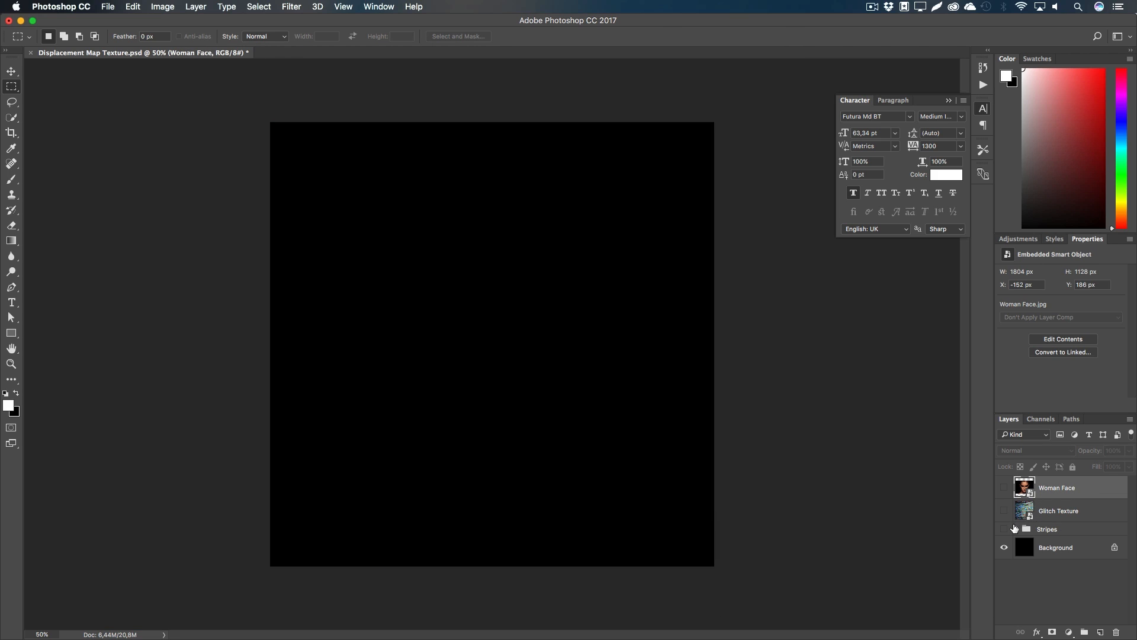
Step: Show Stripes and Woman Face, move the face below Glitch Texture, and clip it
left_click(1005, 529)
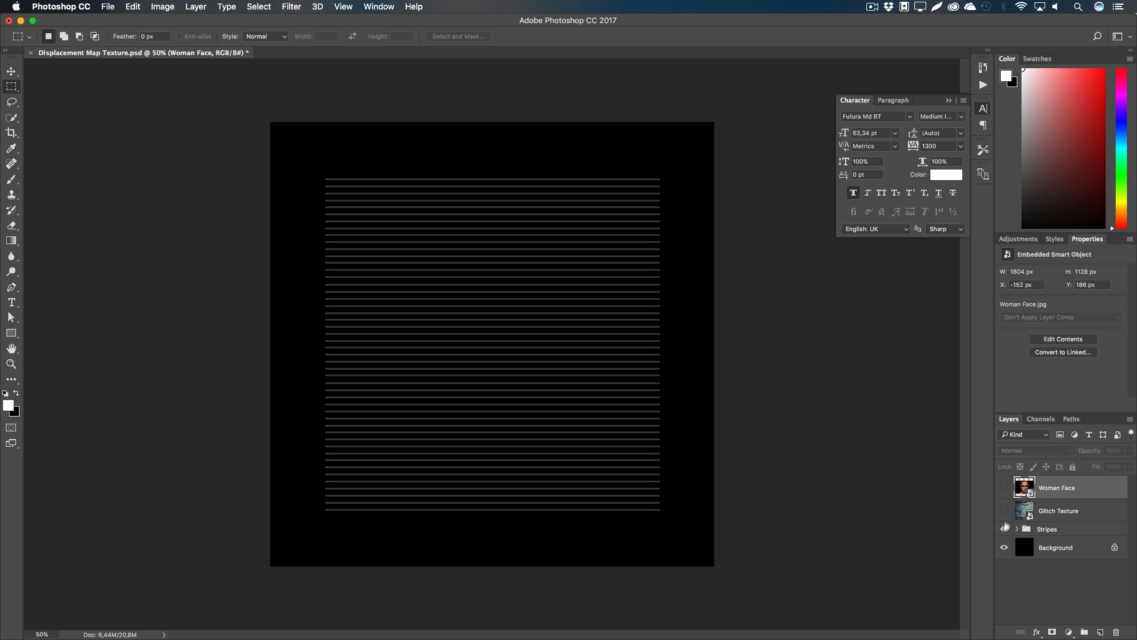
left_click(1004, 489)
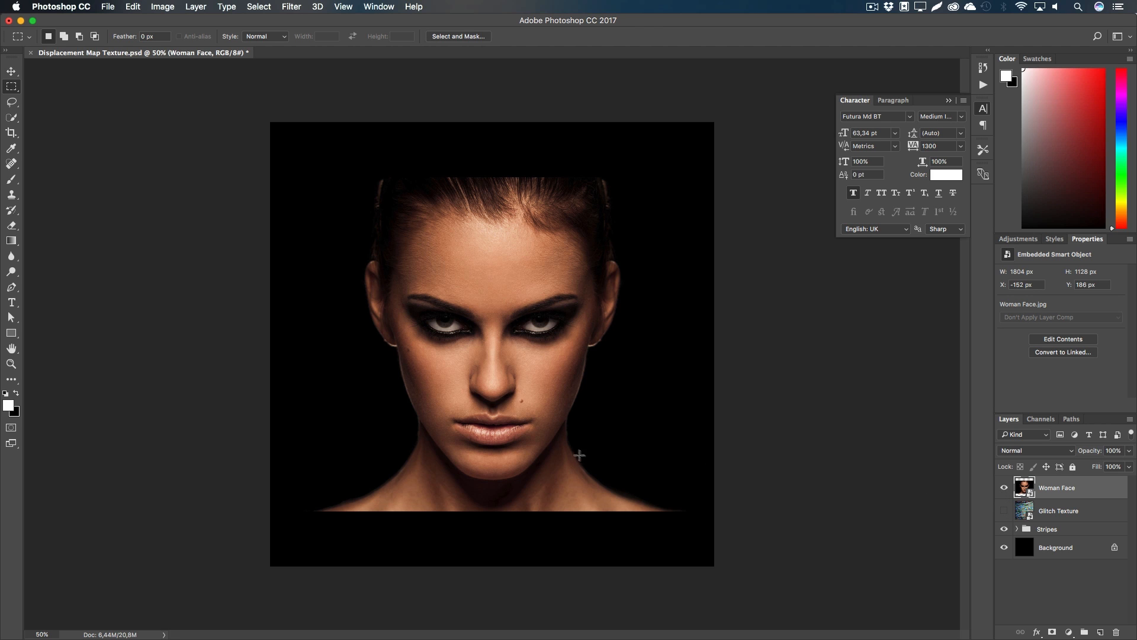
left_click_drag(1067, 493, 1065, 522)
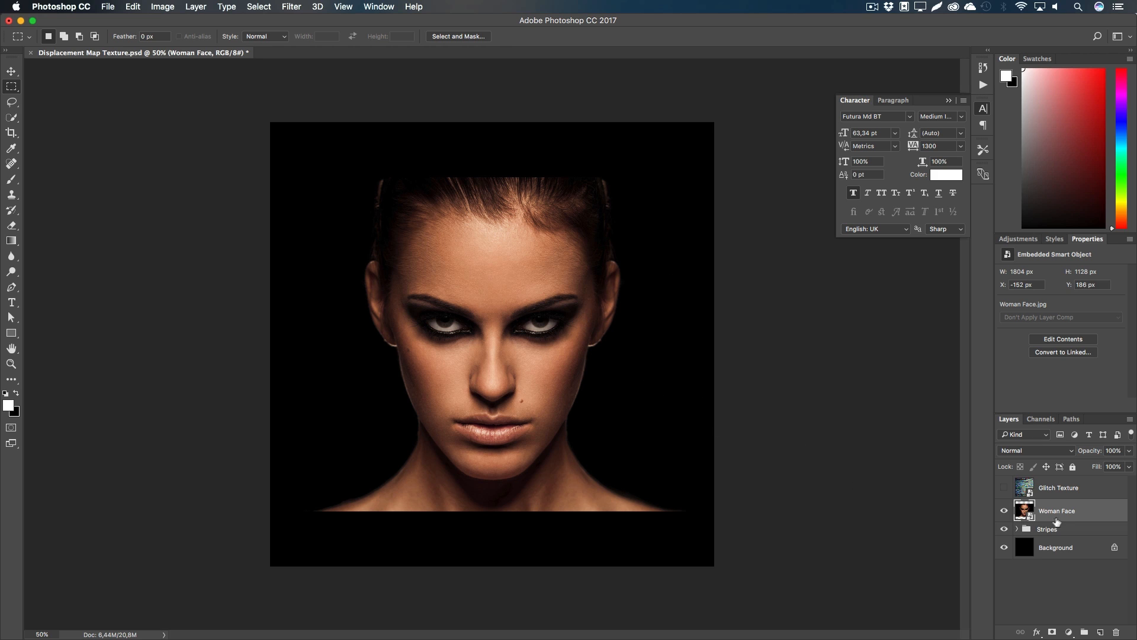
right_click(1079, 511)
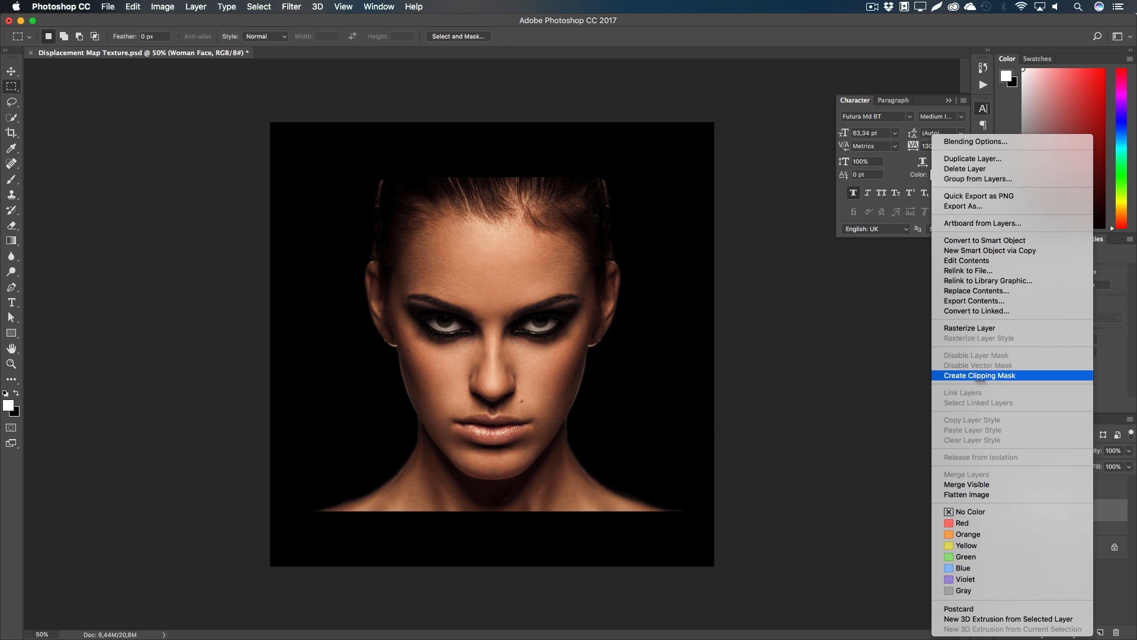
left_click(972, 374)
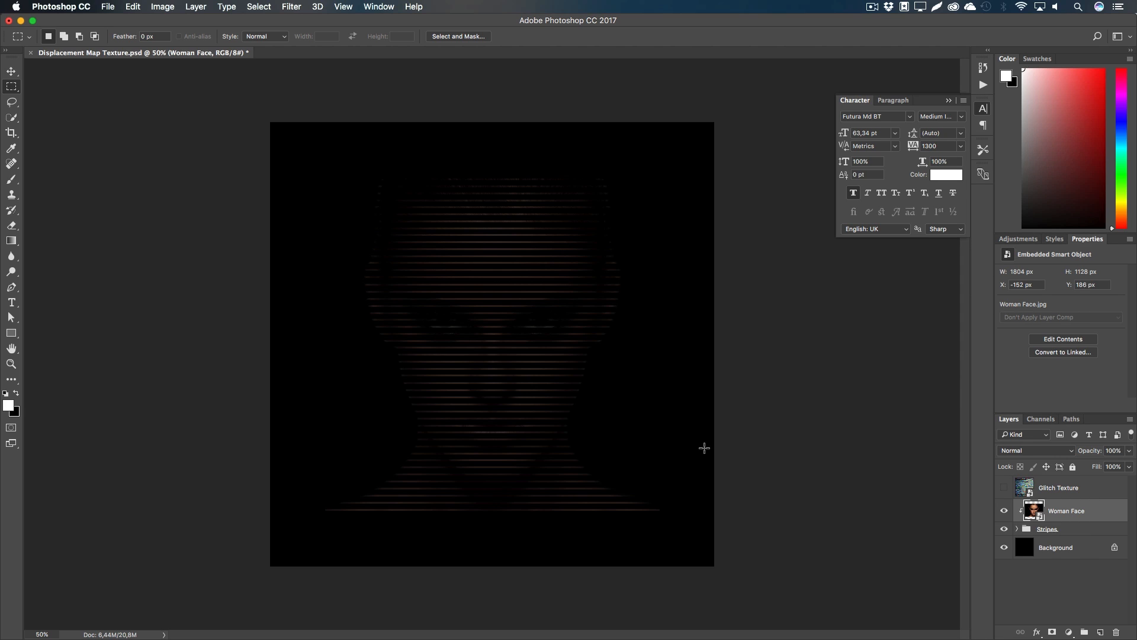
Step: Release the clipping mask on the Woman Face layer
left_click(1042, 530)
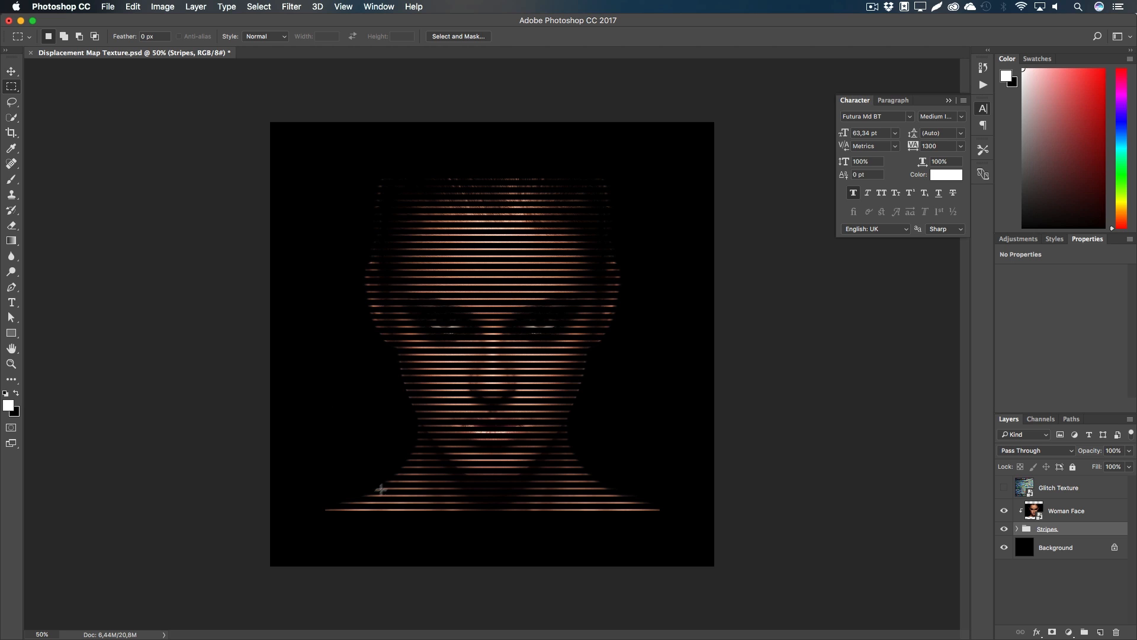
right_click(1068, 518)
left_click(1016, 378)
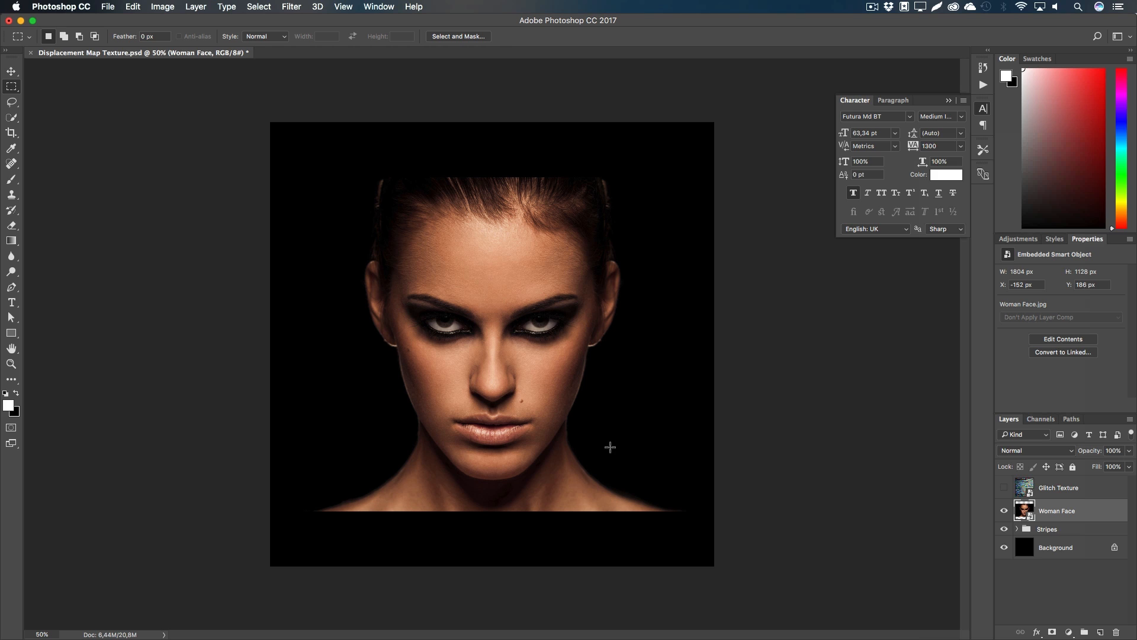
left_click(1069, 632)
Step: Add a Levels layer clipped to Woman Face with midtones raised to 2,85
left_click(1077, 454)
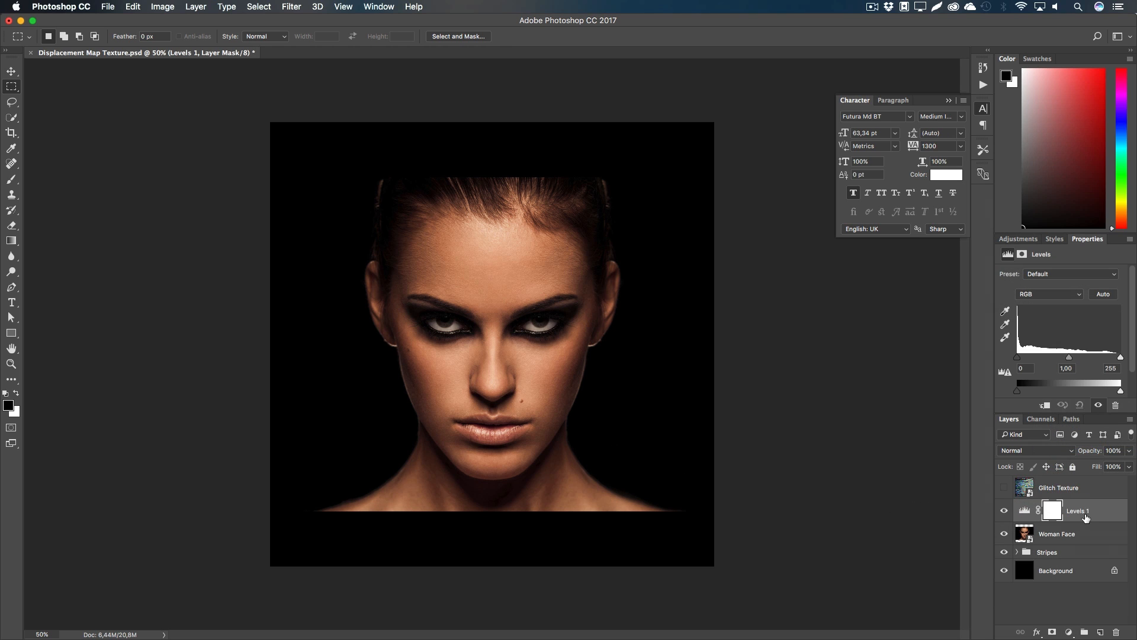
right_click(1088, 515)
left_click(975, 348)
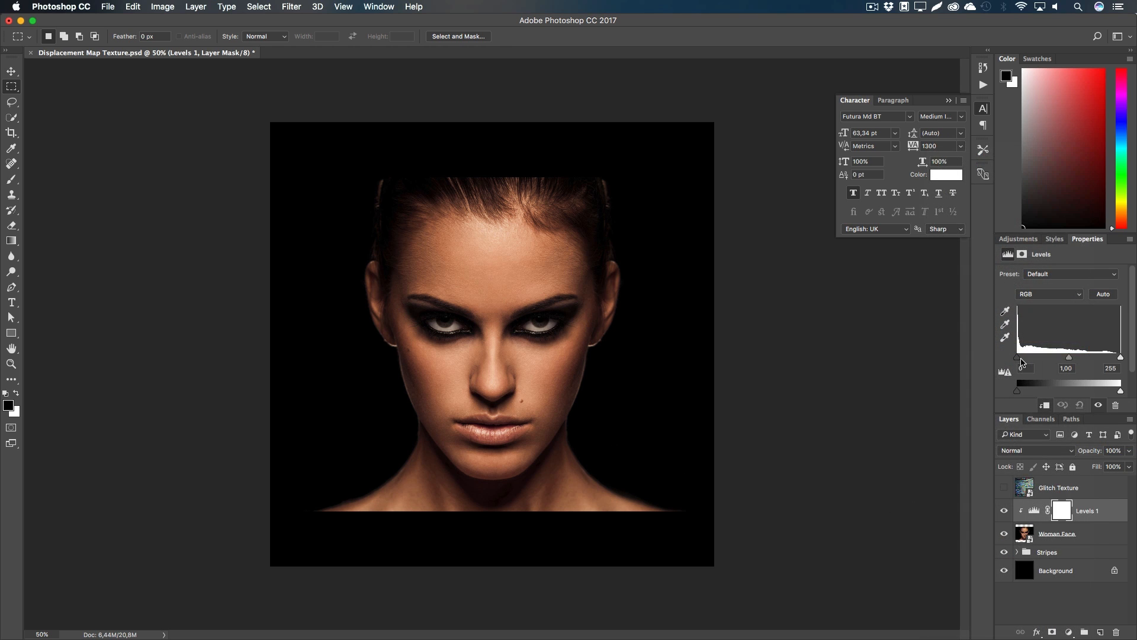
left_click_drag(1069, 359, 1032, 359)
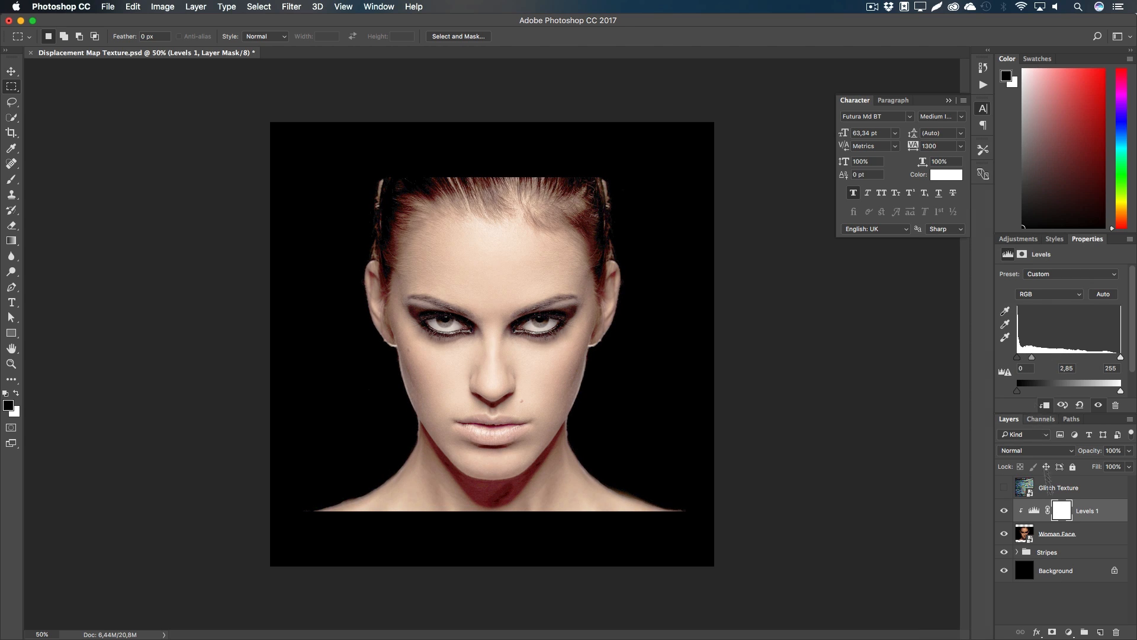
Step: Select the Woman Face layer and switch to the Pen tool
left_click(1057, 537)
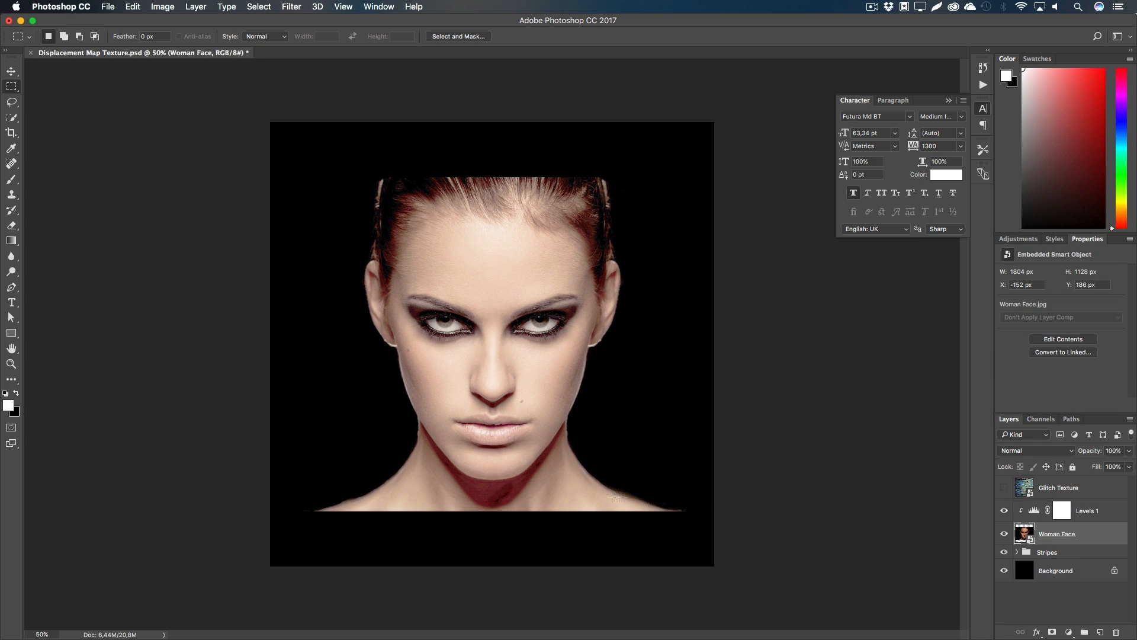
key("p")
left_click(12, 287)
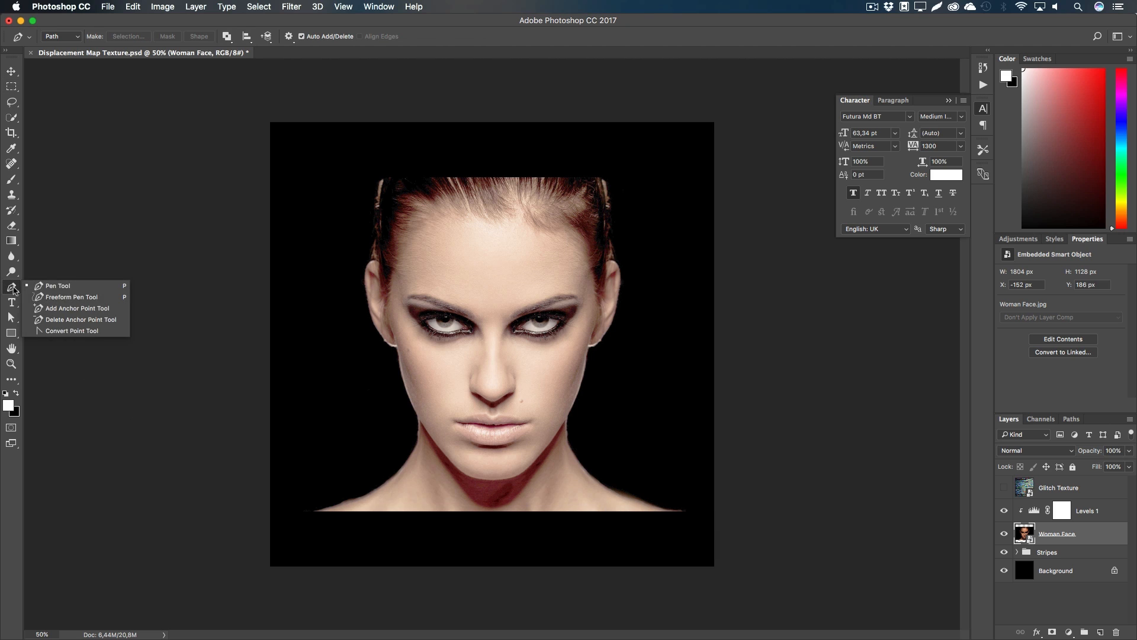
left_click(12, 287)
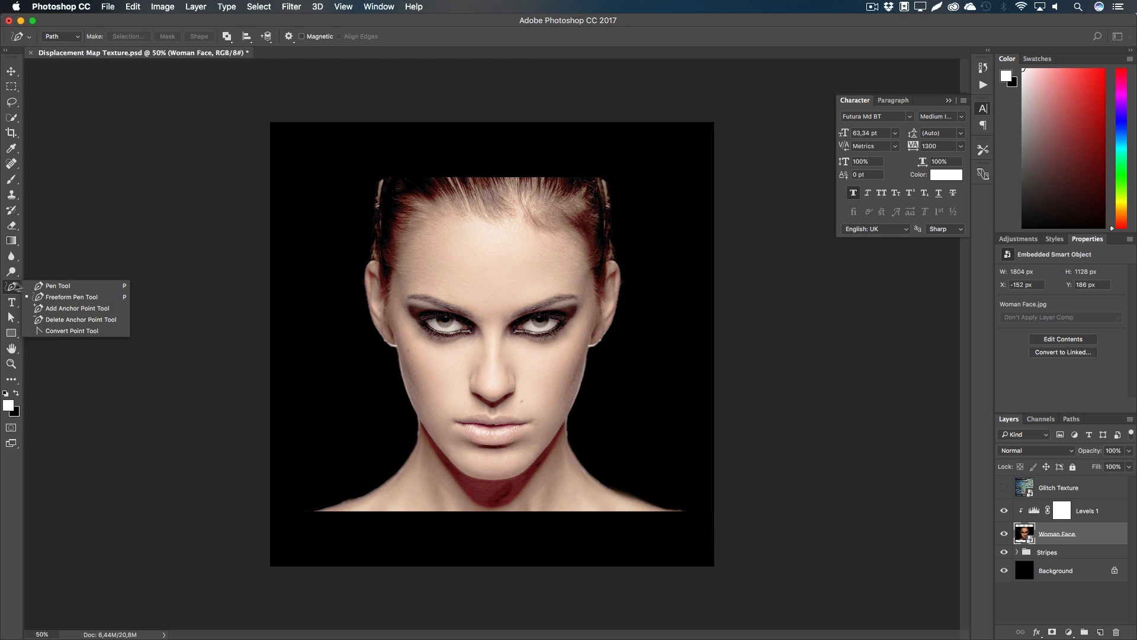
Step: With the Pen Tool, trace from the lower-left shoulder up the left jaw, cheek and ear to the head top
left_click(47, 285)
left_click(311, 513)
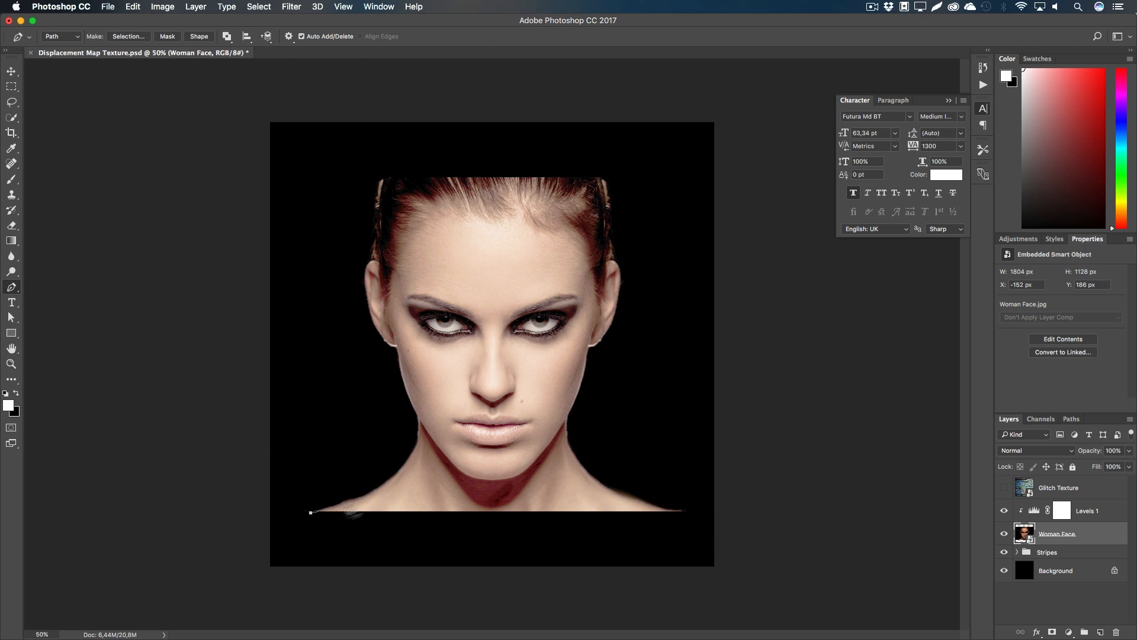
left_click_drag(416, 446, 414, 399)
left_click(414, 447, "alt")
left_click(418, 418, "alt")
left_click_drag(397, 347, 361, 243)
left_click(396, 347, "alt")
left_click_drag(378, 263, 387, 267)
left_click_drag(382, 168, 403, 119)
Step: Continue the path down the right side of the head, jaw and shoulder, closing it at the start
left_click(603, 177)
left_click_drag(610, 221, 610, 245)
left_click_drag(614, 315, 600, 360)
left_click_drag(567, 417, 549, 447)
left_click(567, 417, "alt")
left_click_drag(603, 486, 622, 495)
left_click(698, 511)
left_click(606, 555)
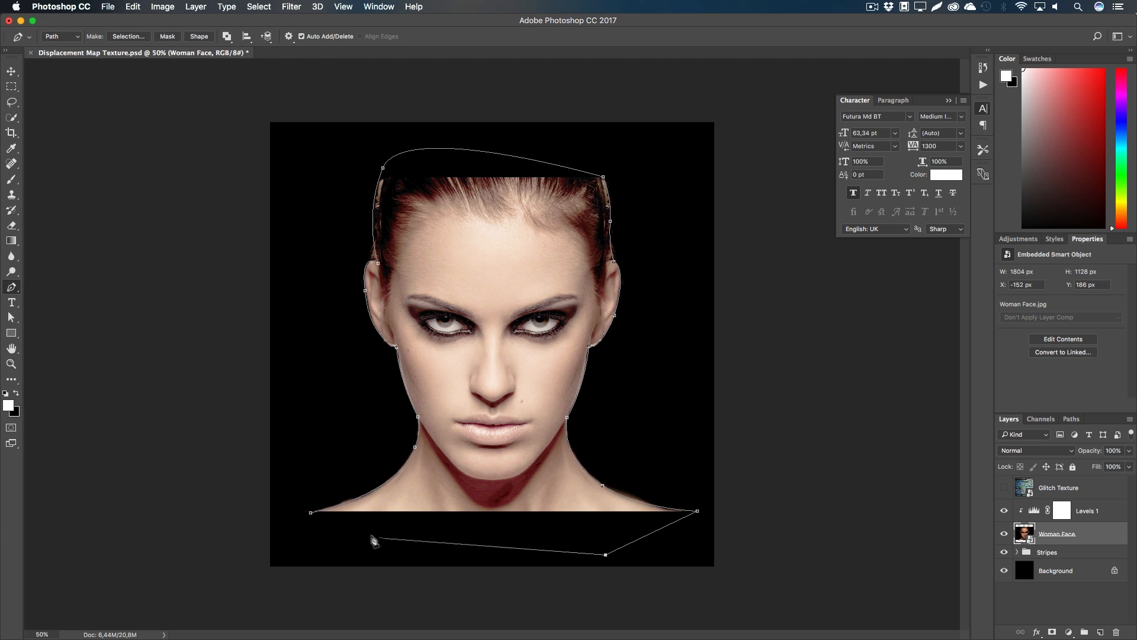
left_click(310, 513)
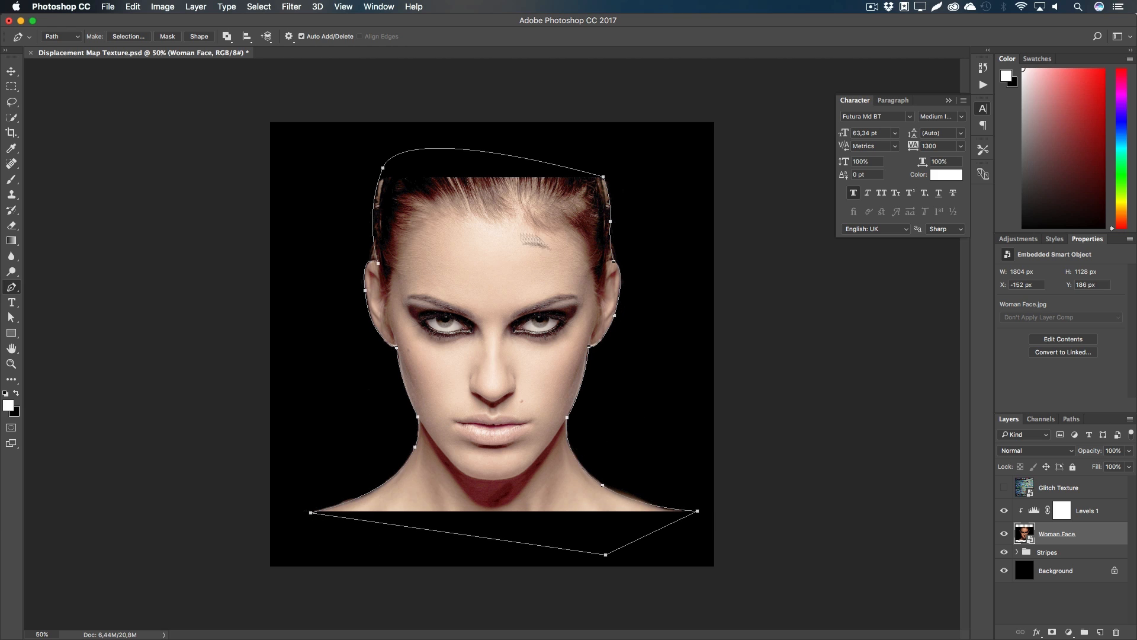
Step: Convert the path into a selection with 0 feather and mask the face layer with it
right_click(510, 317)
left_click(534, 366)
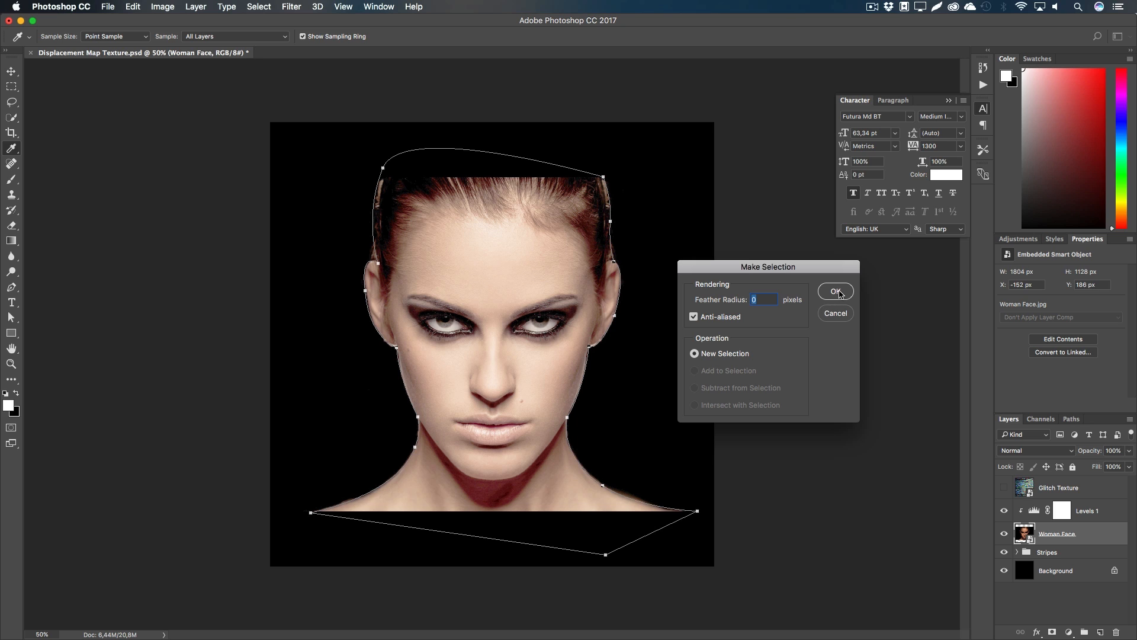
left_click(836, 292)
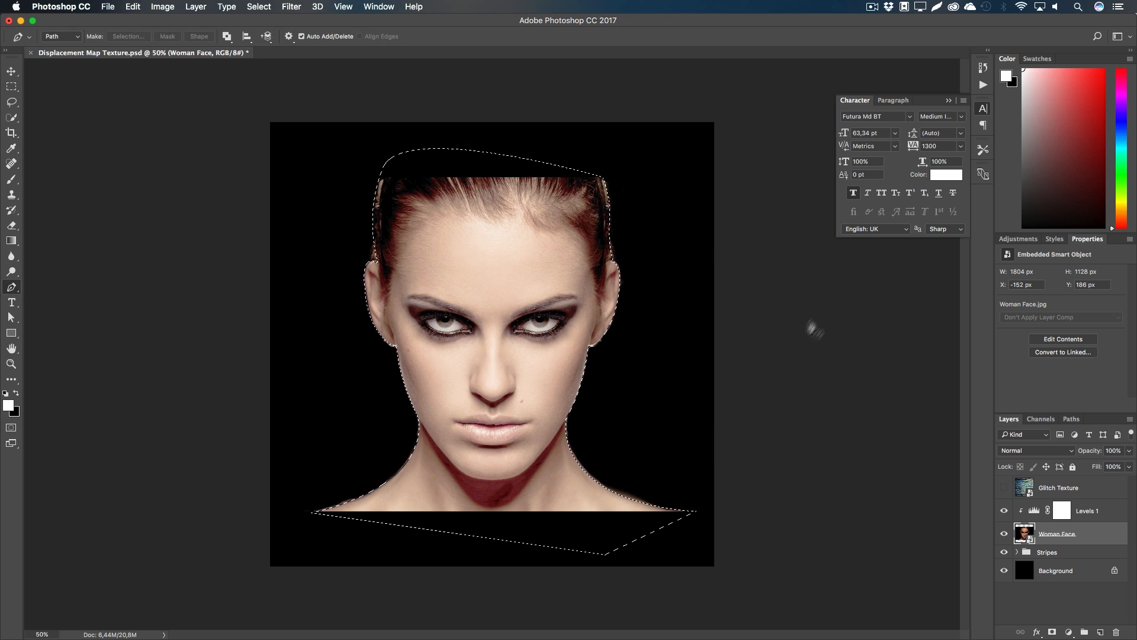
left_click(1053, 632)
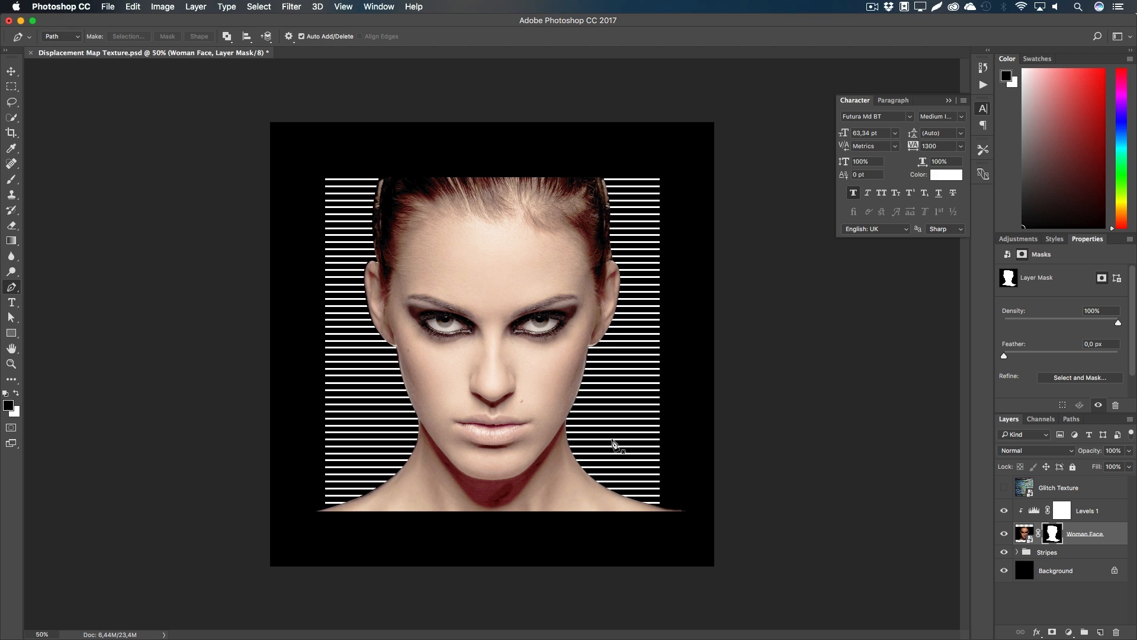
Step: Clip Woman Face to the Stripes layer and delete the Levels 1 adjustment
key("h")
right_click(1096, 535)
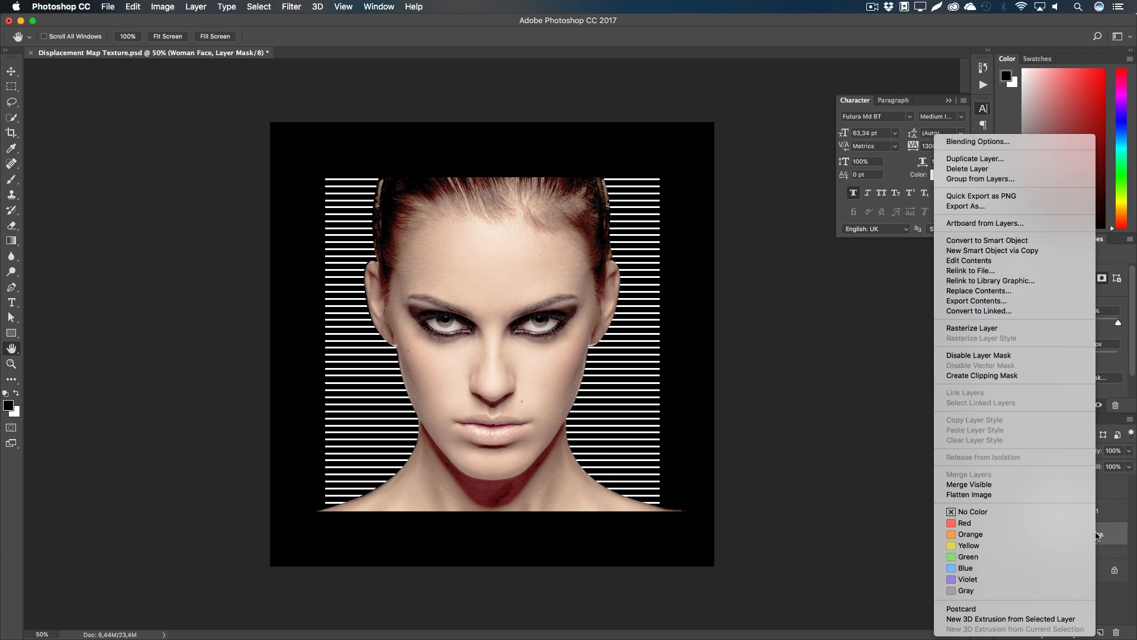
left_click(1025, 375)
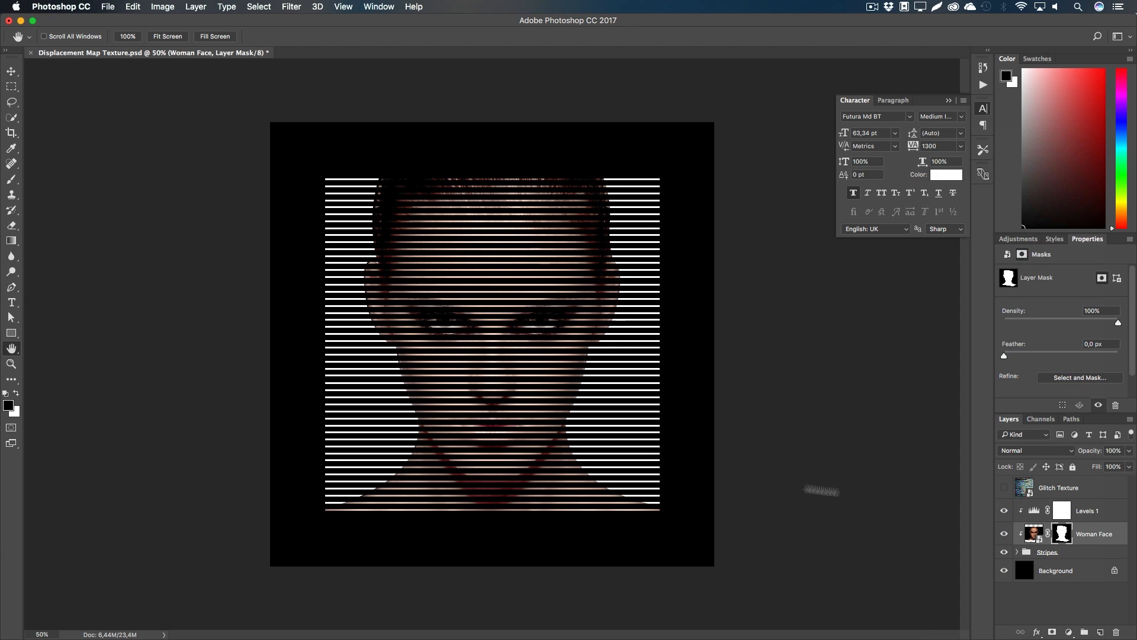
left_click(1096, 512)
key("BackSpace")
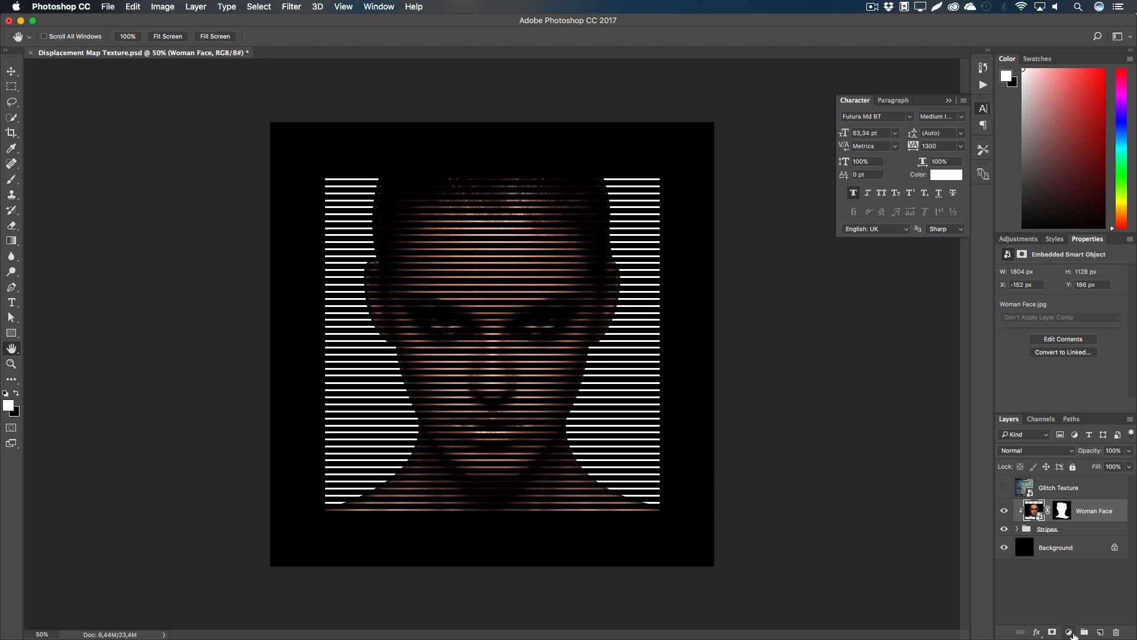
left_click(1071, 632)
Step: Add a Black & White adjustment clipped to Woman Face, toggling it to compare
left_click(1075, 521)
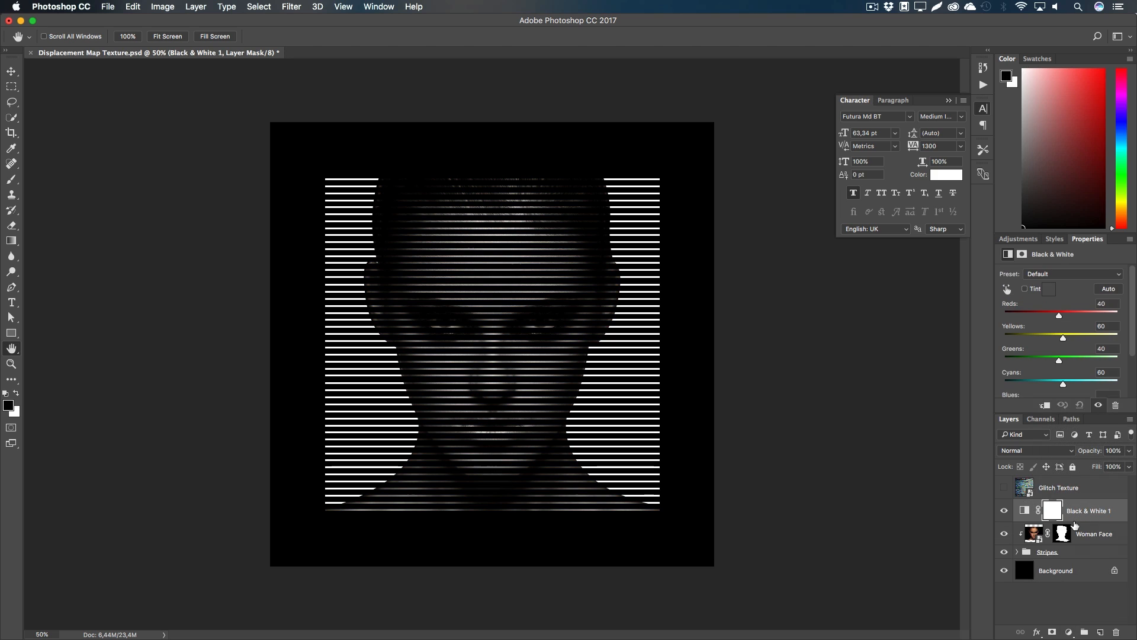
right_click(1070, 514)
left_click(1007, 349)
left_click(1005, 512)
left_click(1005, 512)
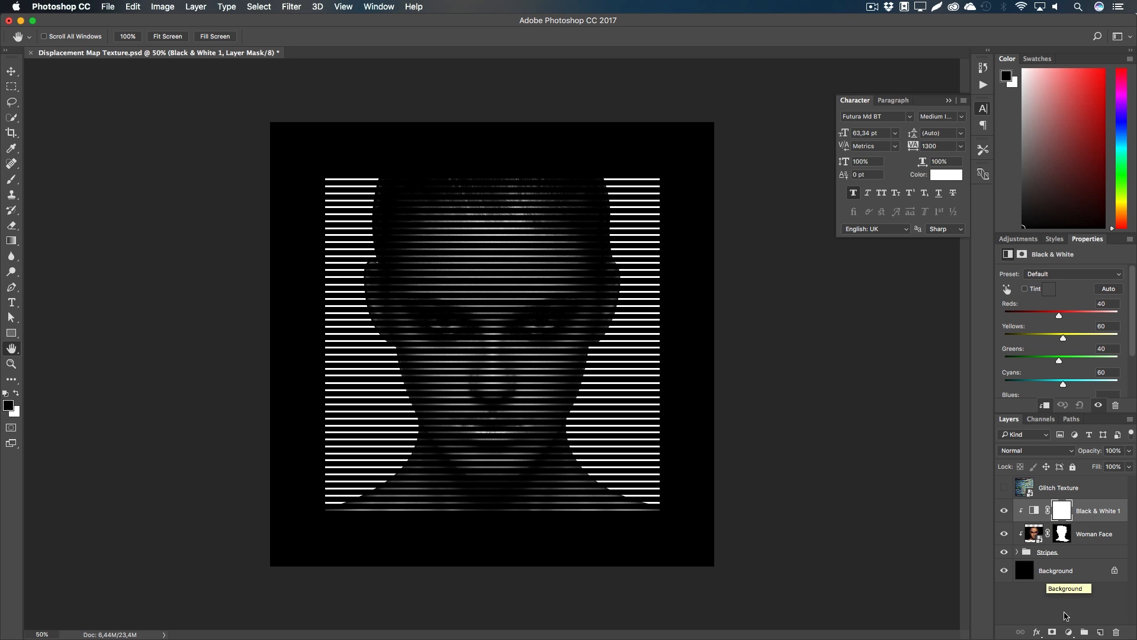
Step: Add a clipped Brightness/Contrast adjustment with brightness and contrast set to 52
left_click(1069, 633)
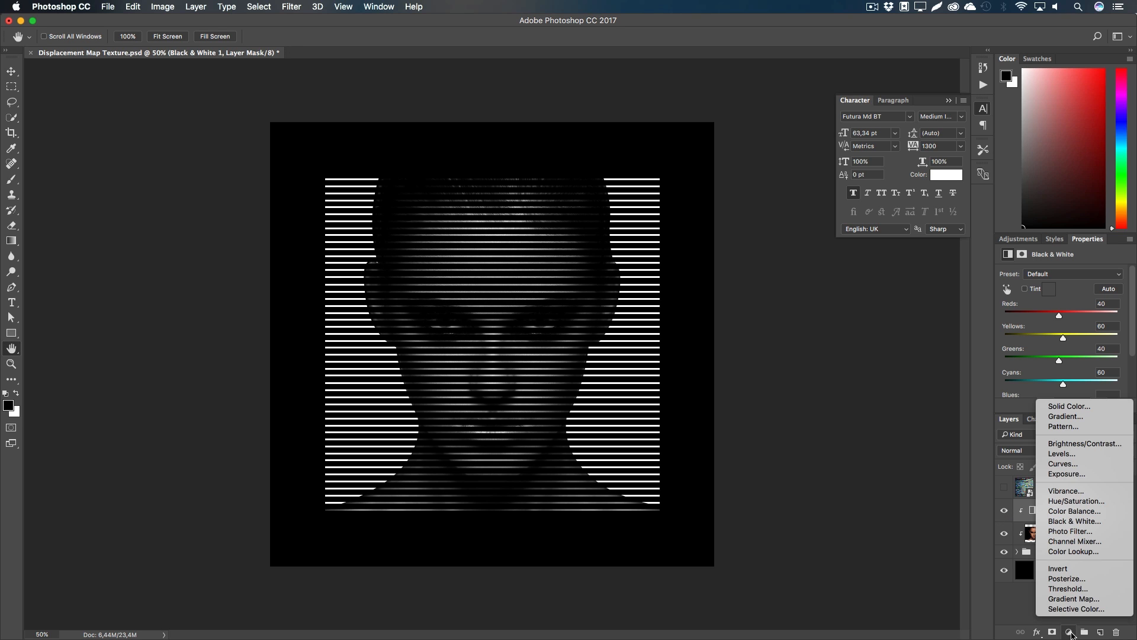
left_click(1071, 444)
right_click(1084, 502)
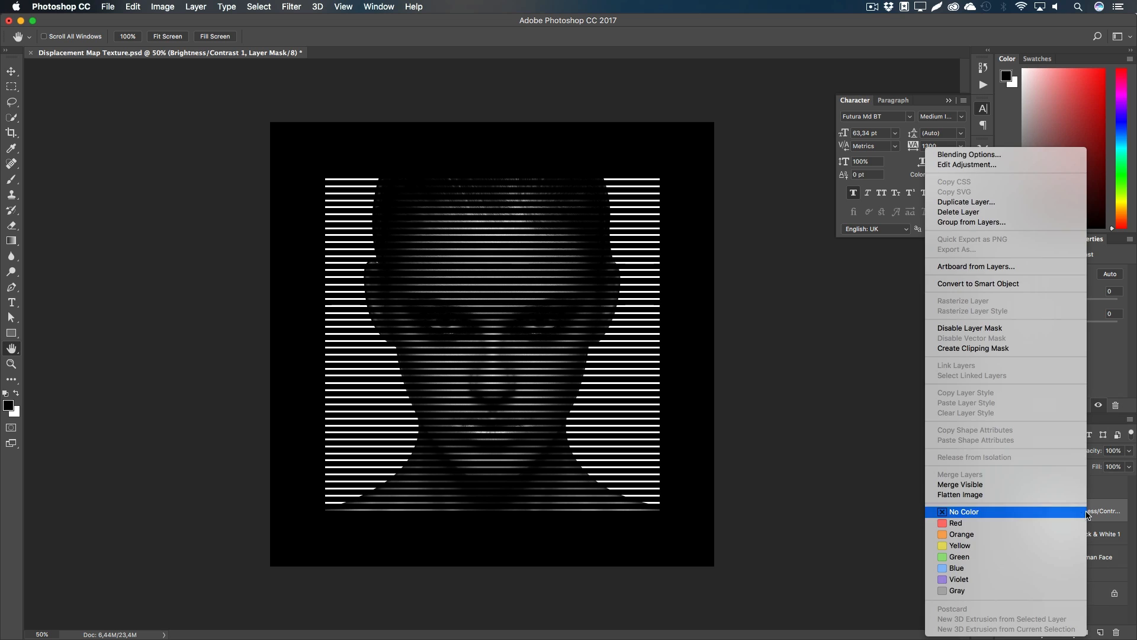
left_click(982, 355)
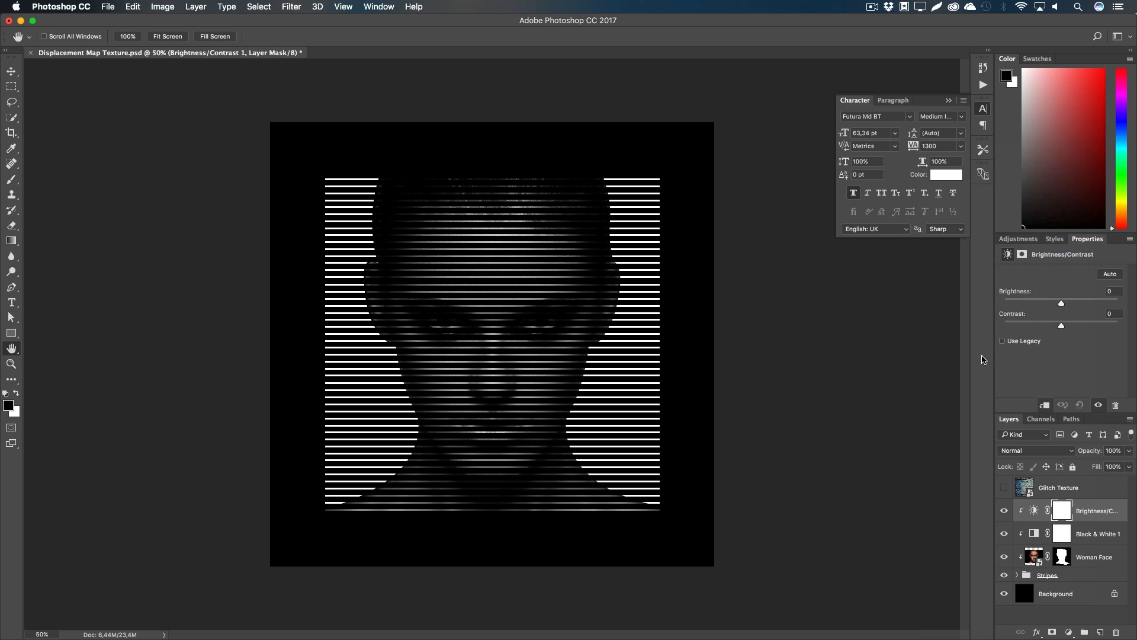
left_click_drag(1062, 305, 1091, 327)
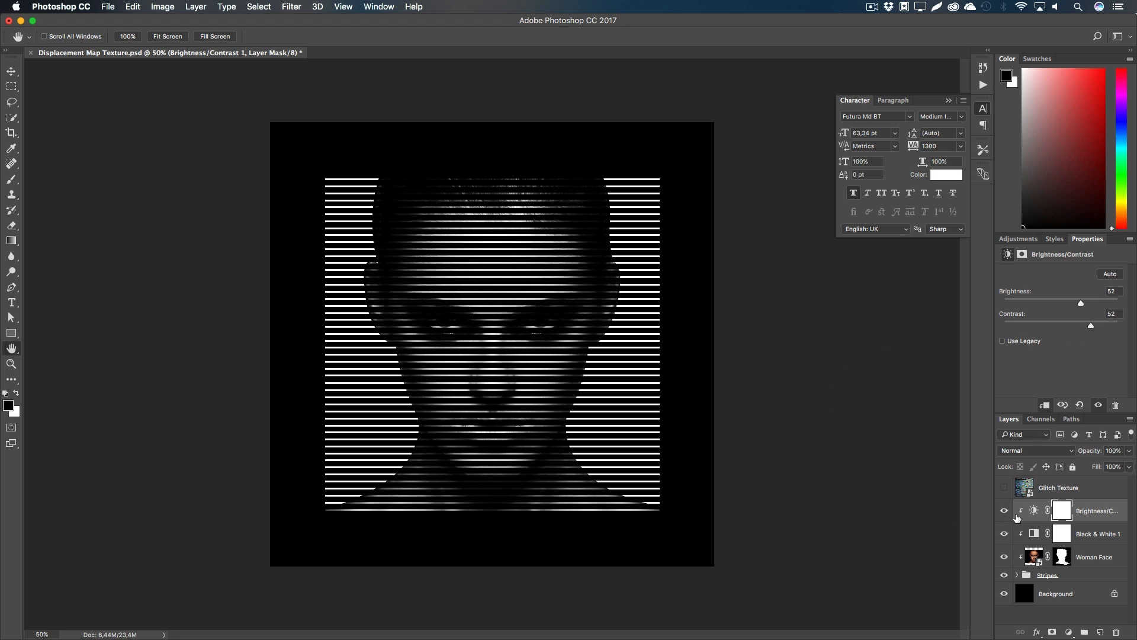
left_click(1050, 577)
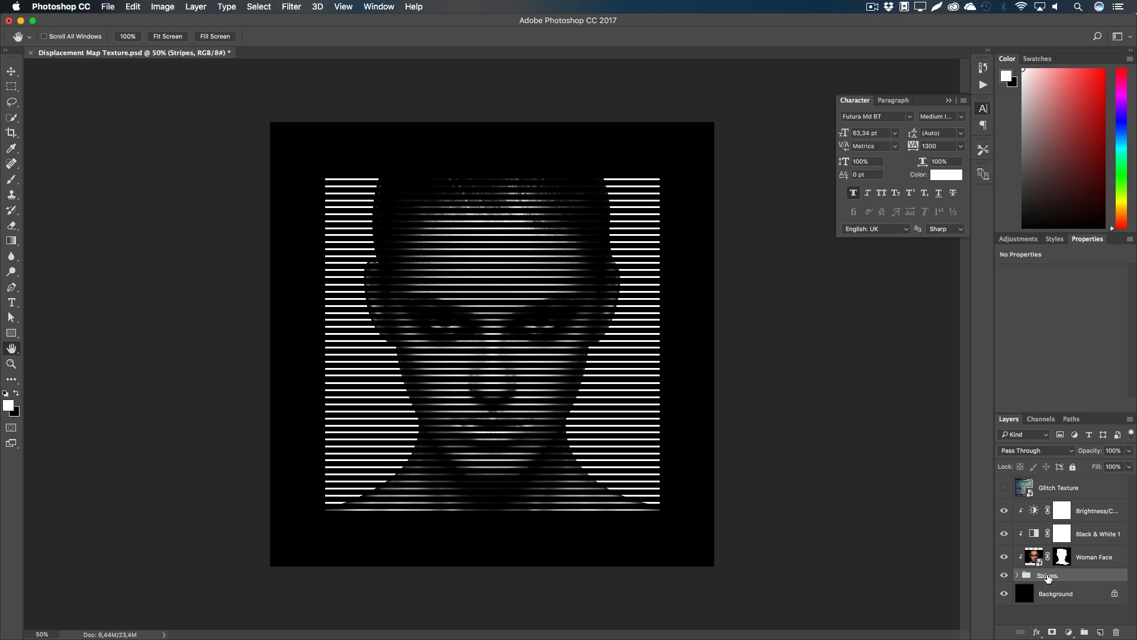
Step: Convert the Stripes group into an embedded smart object (Stripes.psb)
key("alt")
mouse_move(1048, 577)
left_mouse_down()
mouse_move(1053, 590)
mouse_move(1050, 581)
left_mouse_up()
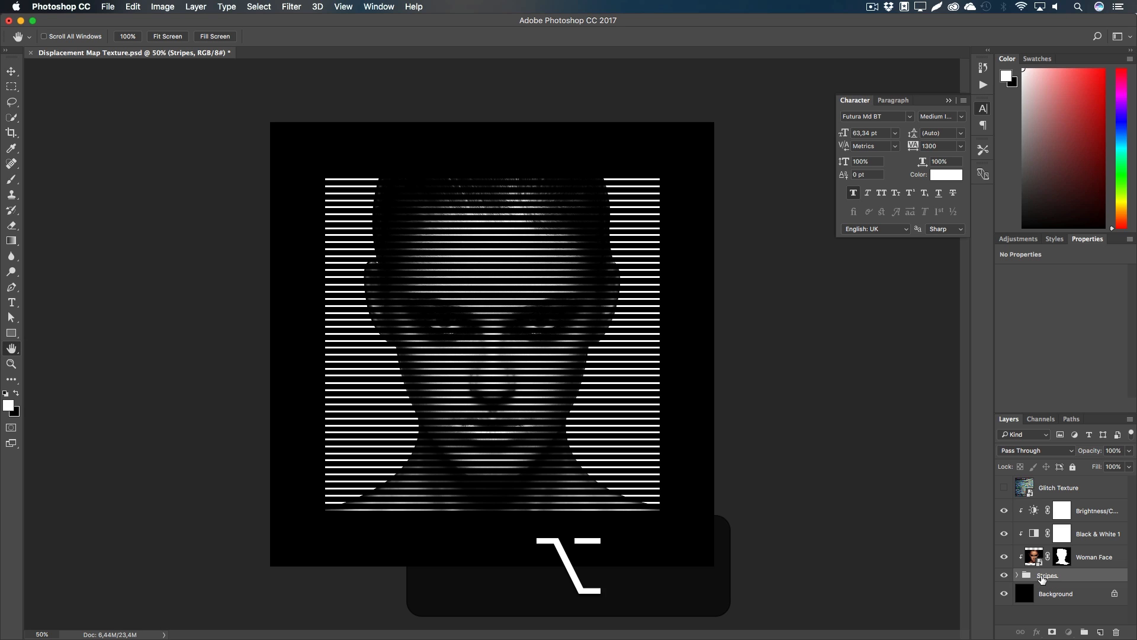
right_click(1076, 577)
left_click(1010, 404)
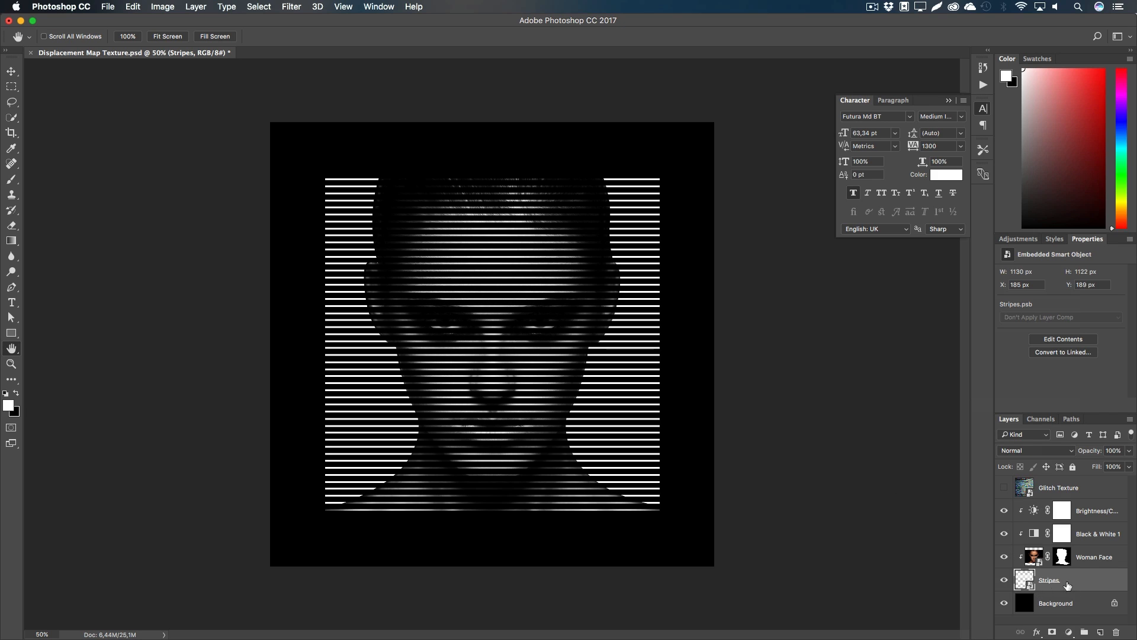
Step: Apply a Displace filter with horizontal and vertical scale 10 using Displacement Map Face.psd
left_click(296, 11)
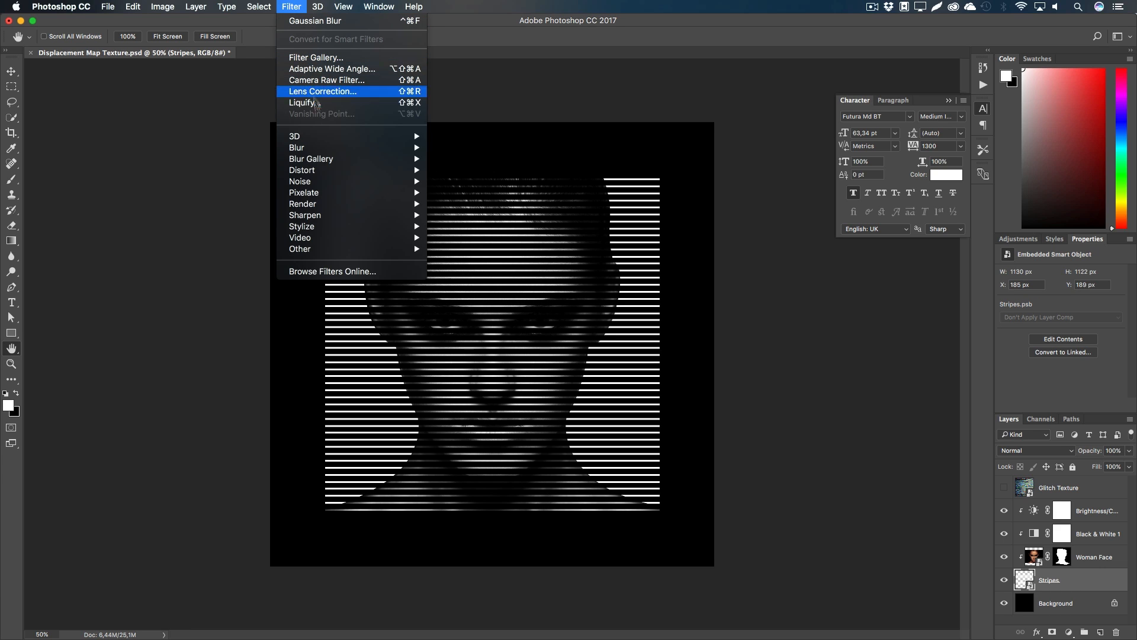
mouse_move(385, 170)
left_click(489, 170)
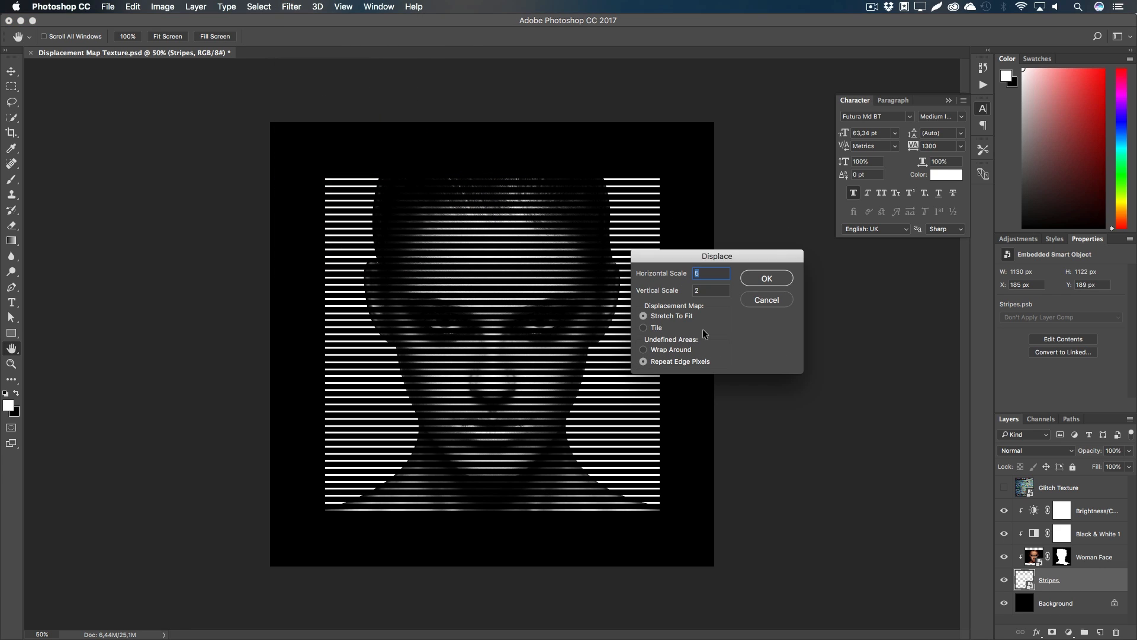
type("10")
key("Tab")
type("10")
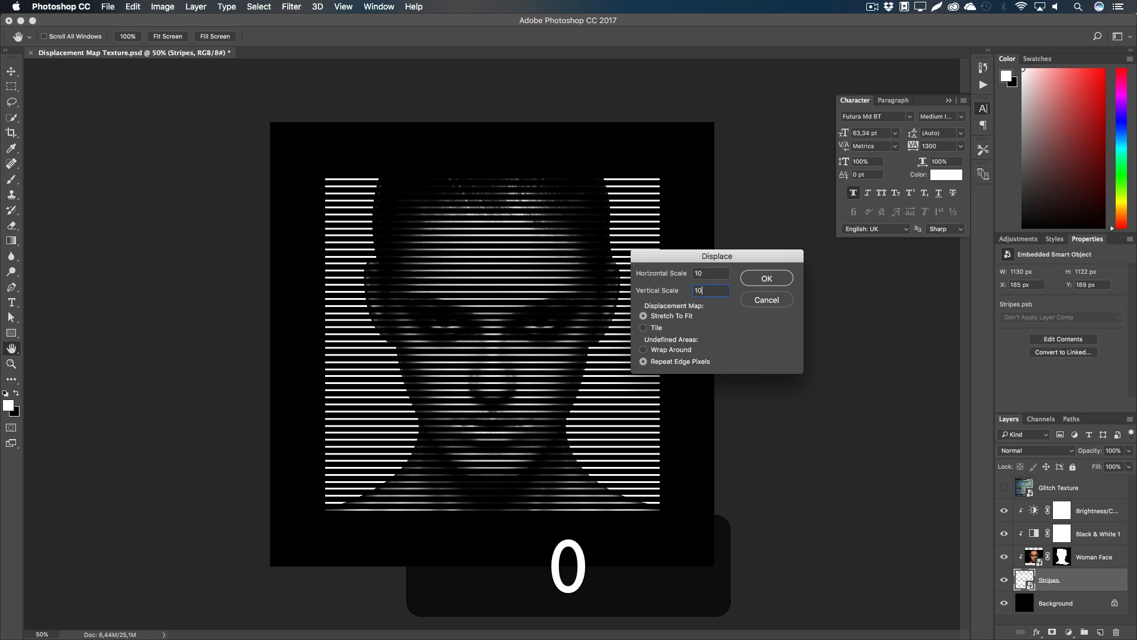
left_click(703, 273)
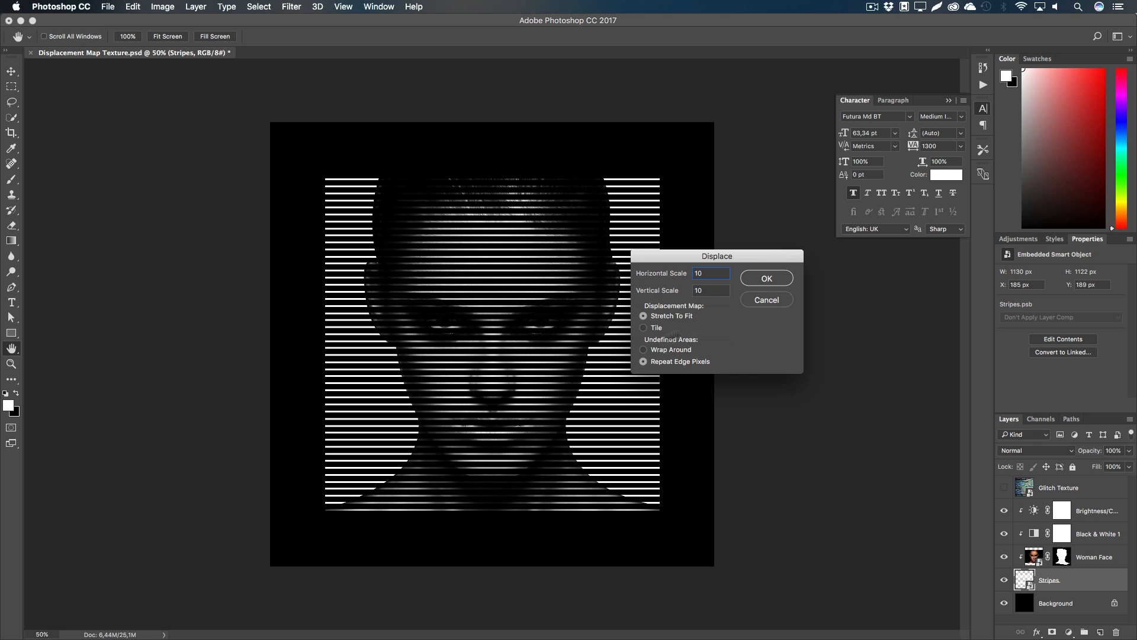
left_click(767, 278)
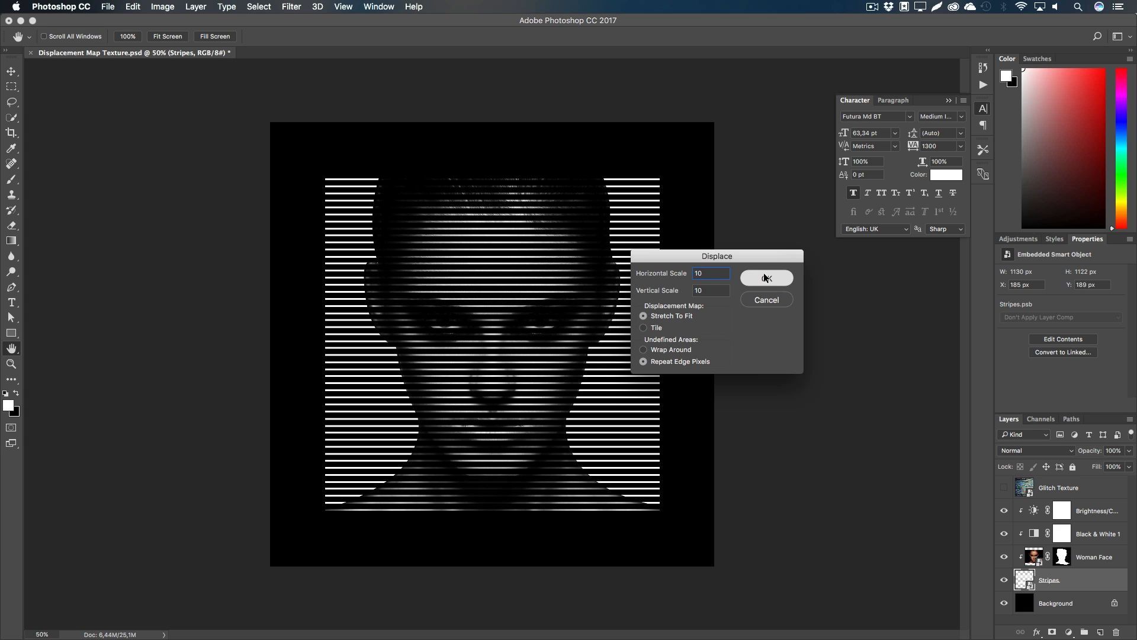
left_click(548, 142)
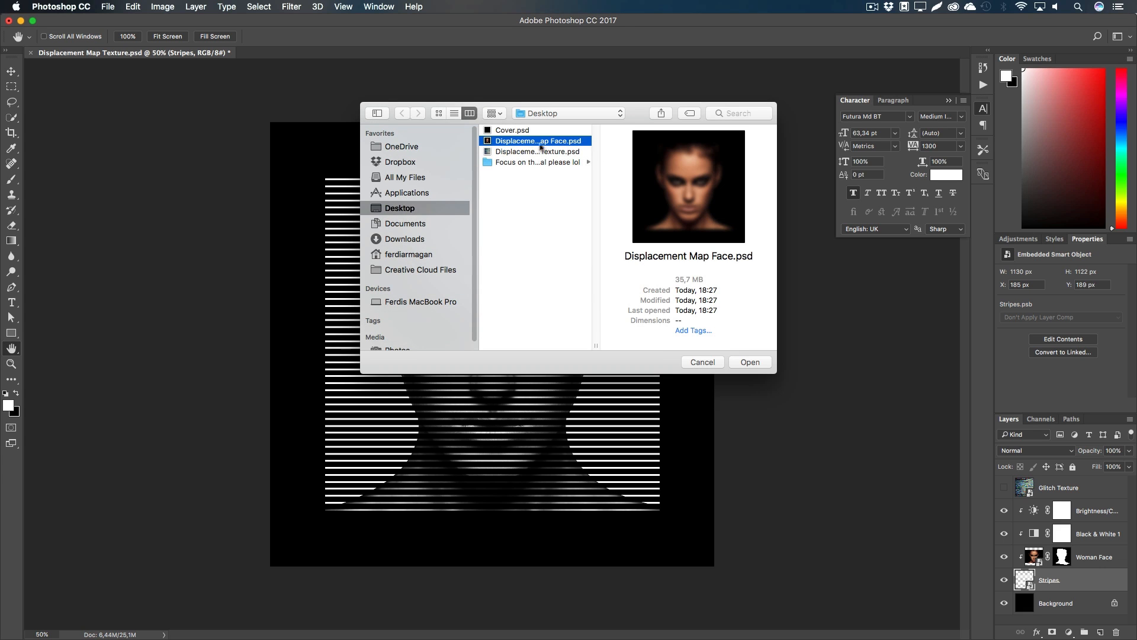
left_click(755, 364)
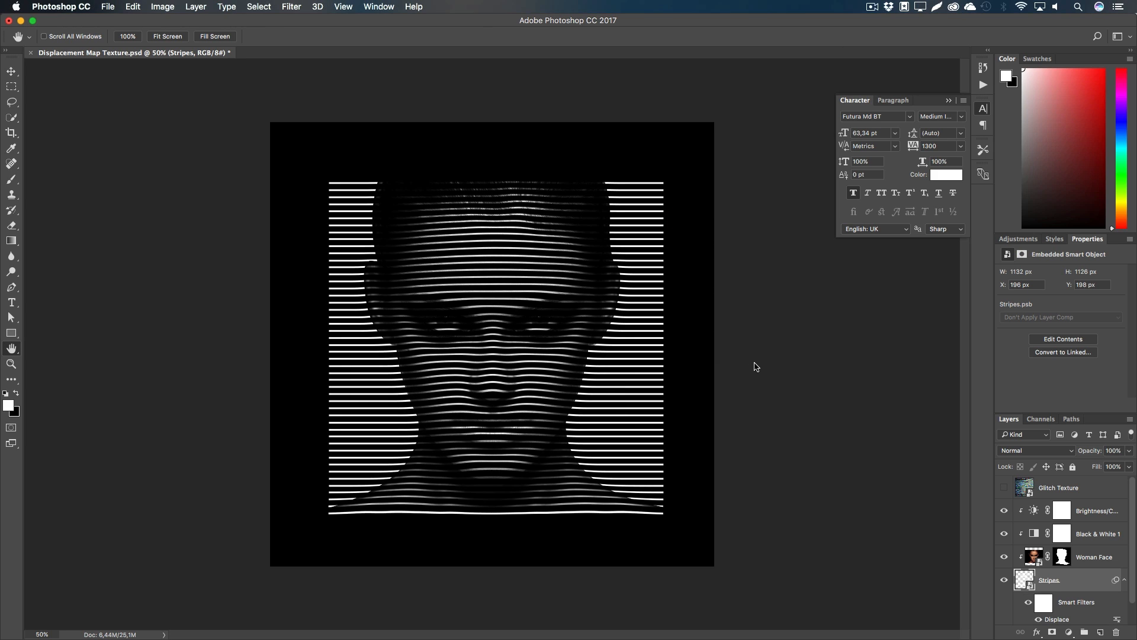
Step: Hide Woman Face to check the warped stripes at 50% zoom, then show it again
left_click(1004, 558)
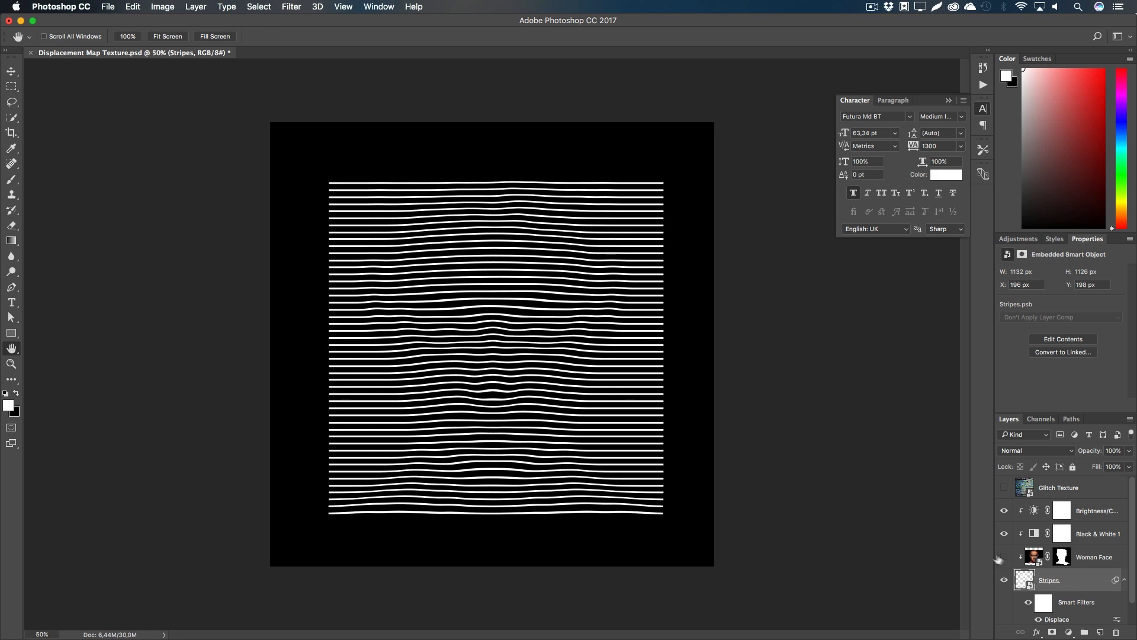
key("z")
left_click_drag(564, 460, 509, 443)
left_click(505, 375)
left_click(505, 375)
left_click(506, 375)
left_click(506, 375)
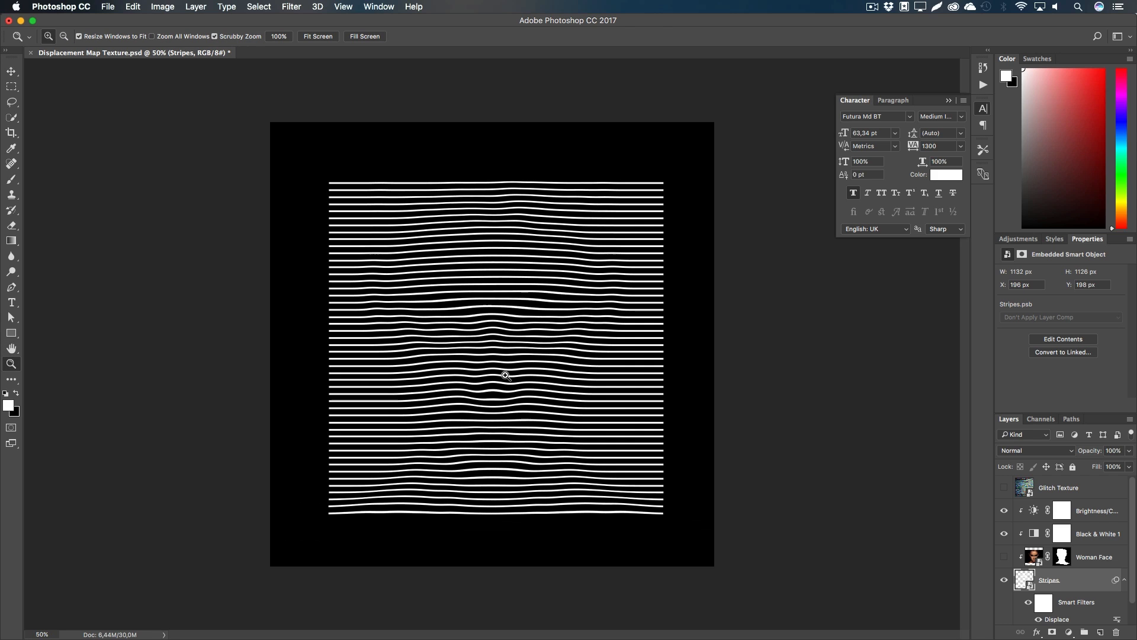
key("h")
left_click(1005, 557)
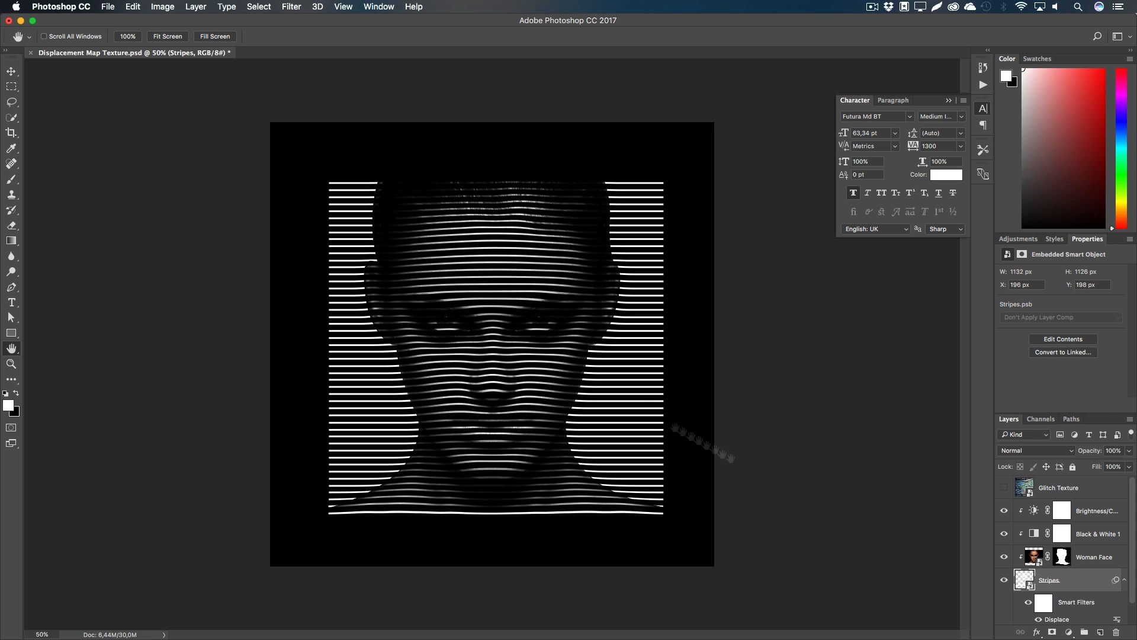
Step: Add a second Displace at horizontal 5, vertical 2 using Displacement Map Texture.psd
left_click(292, 6)
mouse_move(309, 175)
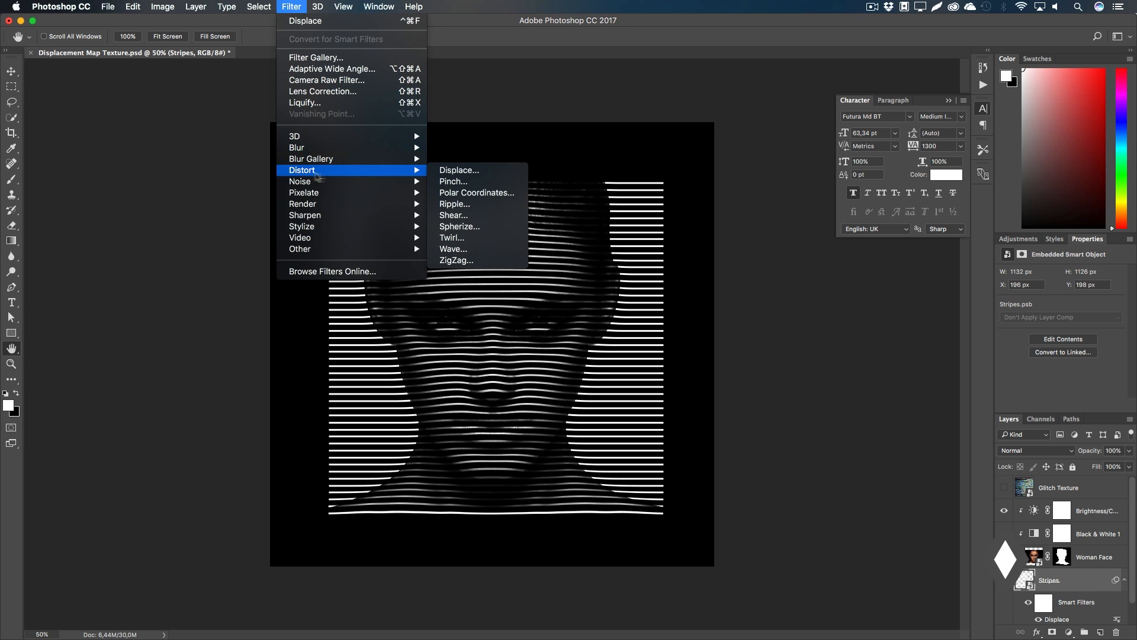
left_click(467, 170)
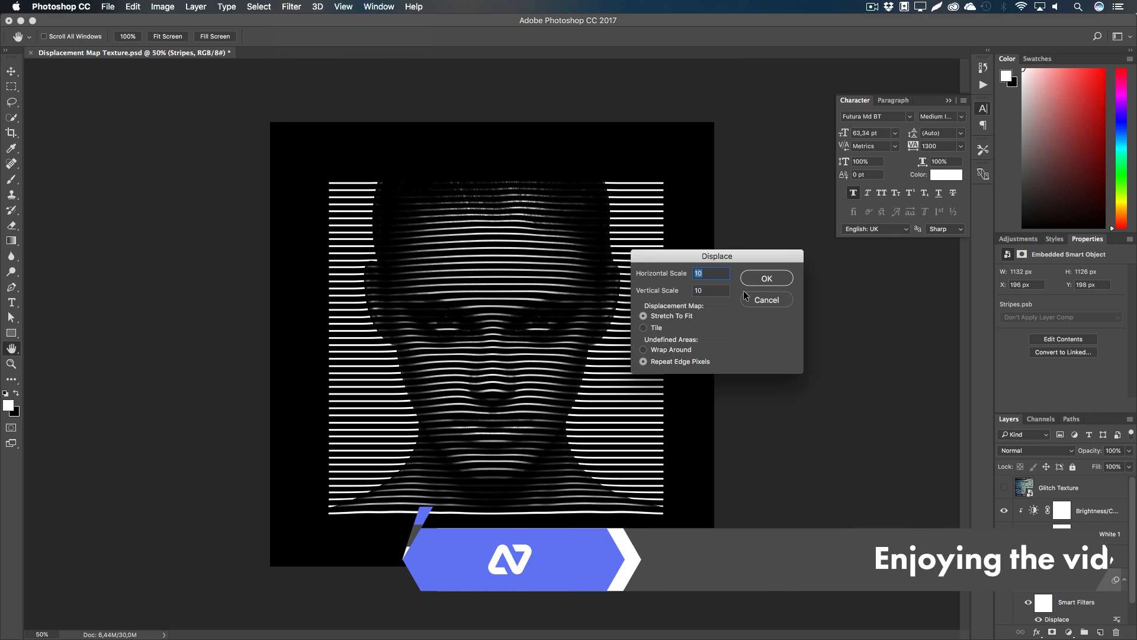
type("5")
key("Tab")
type("2")
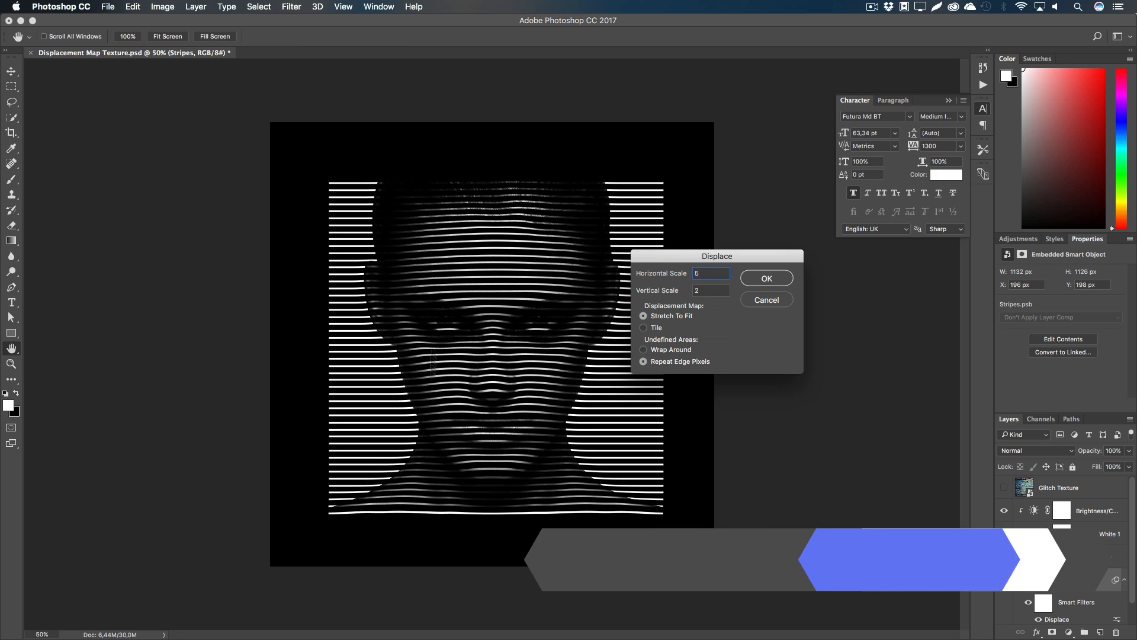
left_click(767, 278)
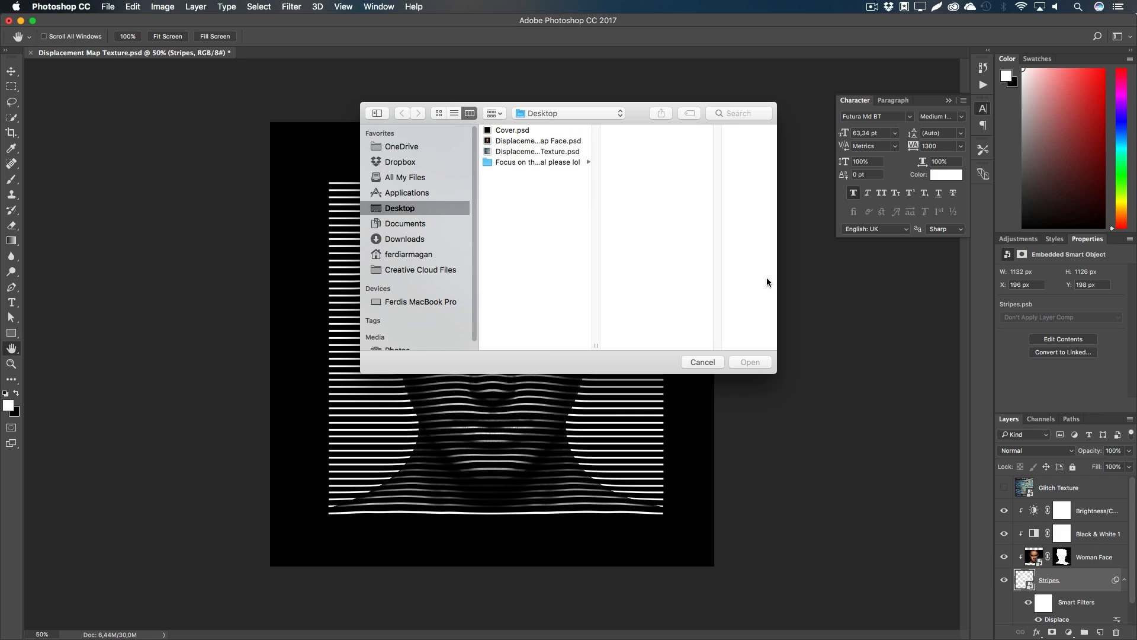
left_click(546, 142)
left_click(539, 152)
left_click(745, 358)
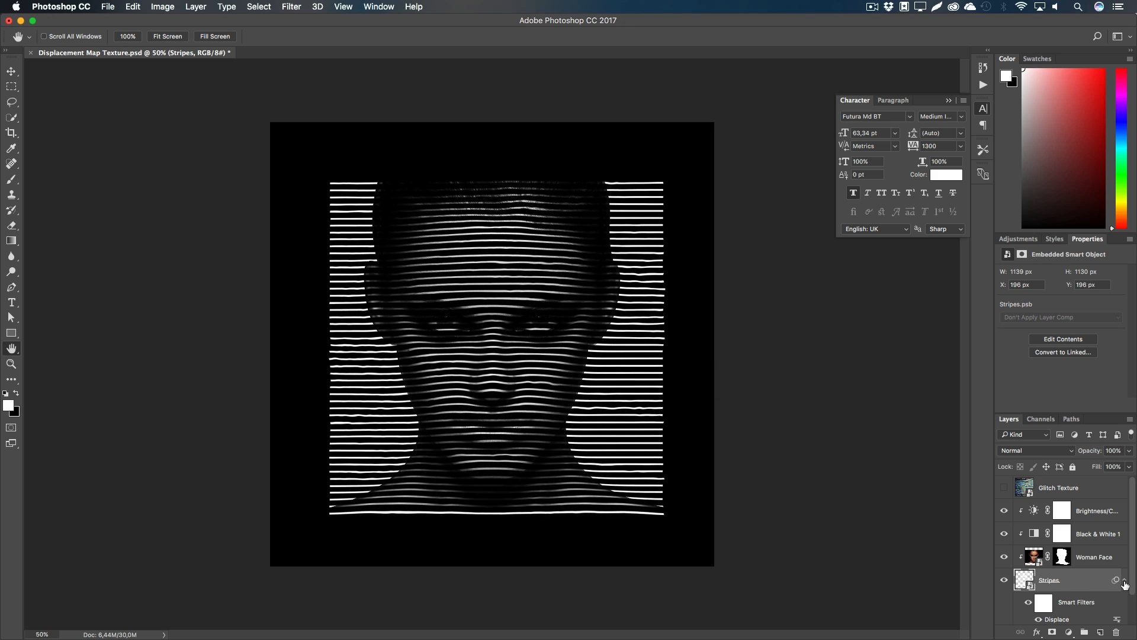
left_click(1124, 580)
Step: Show the Glitch Texture layer and move it under the face, clipped to Stripes
left_click(1004, 487)
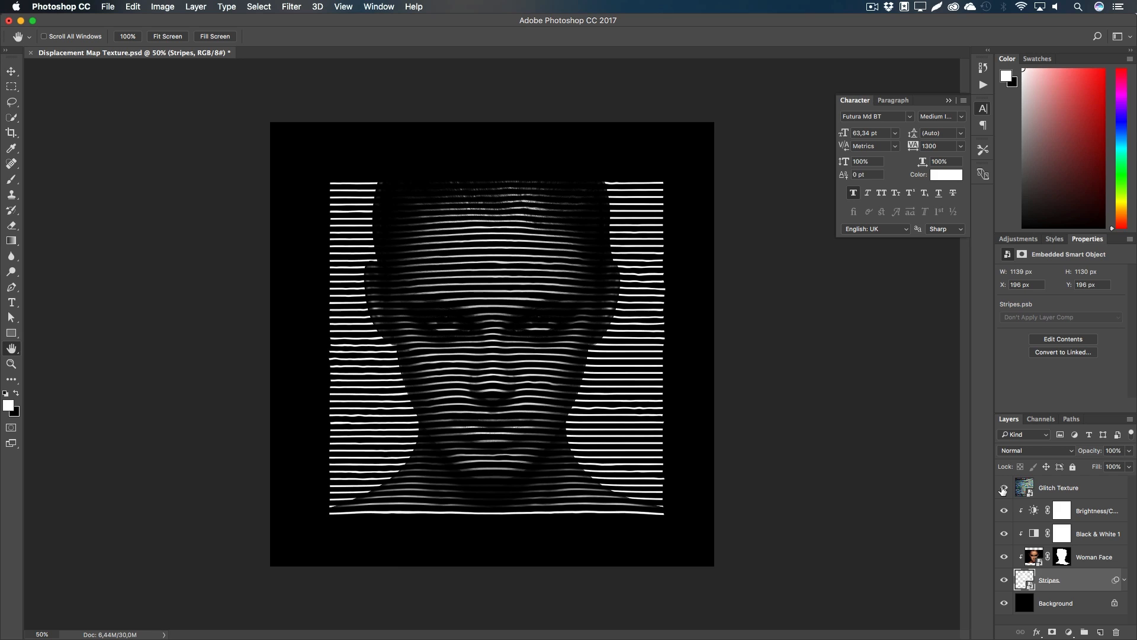
left_click(1079, 496)
left_click_drag(1067, 488, 1060, 567)
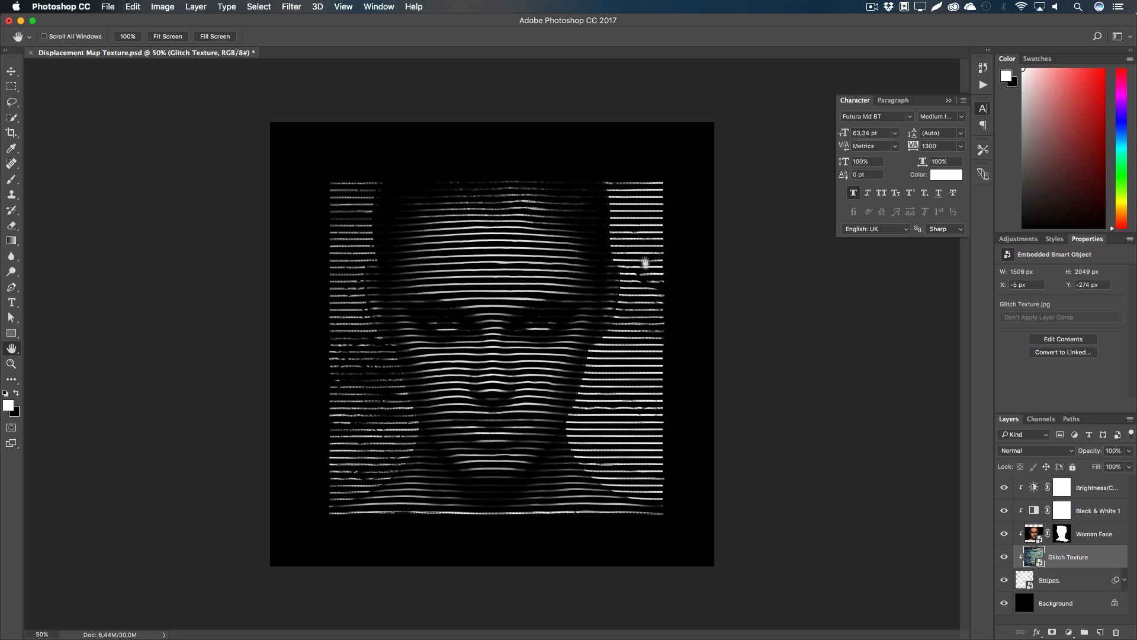
left_click(1004, 556)
left_click(1004, 556)
Step: Apply a Gaussian Blur smart filter of about 3 px to Glitch Texture
left_click(290, 7)
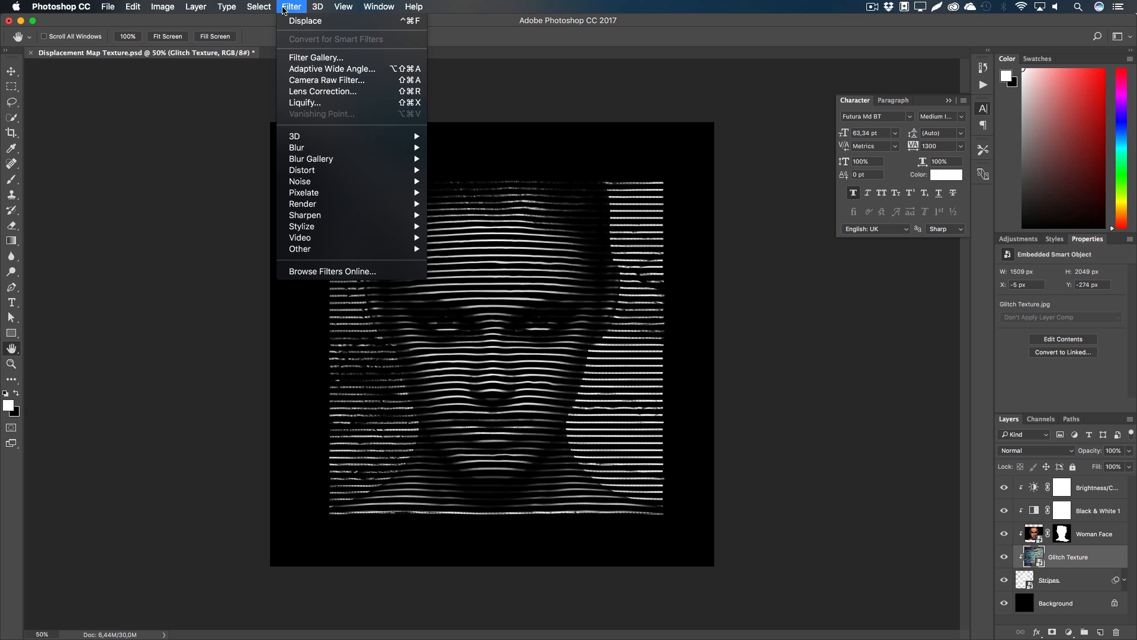
mouse_move(332, 148)
left_click(473, 193)
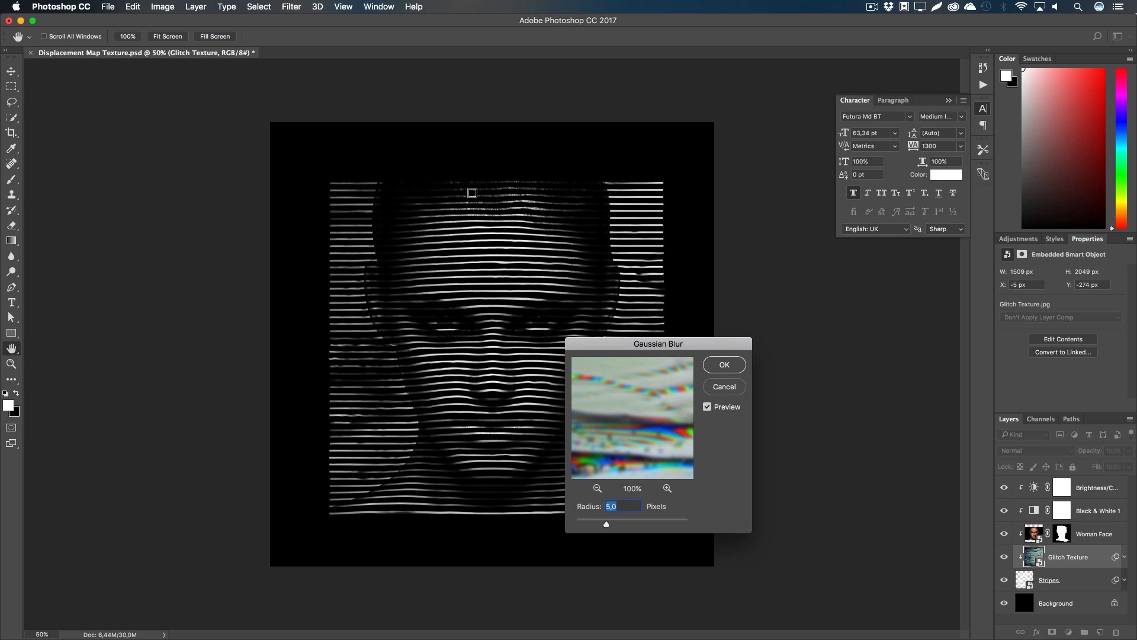
type("3")
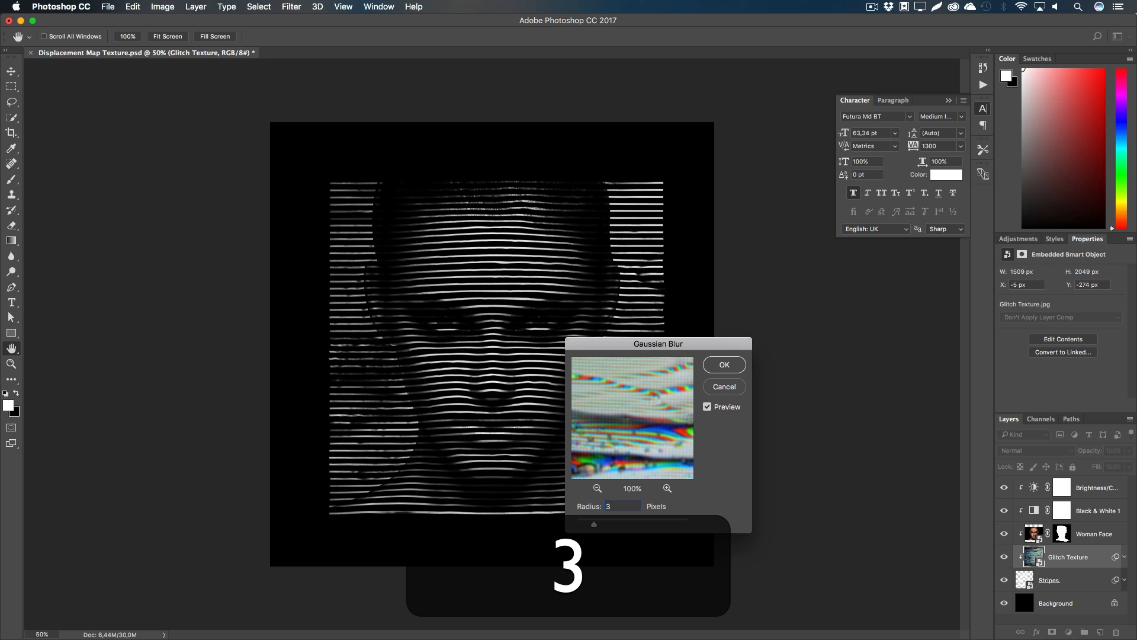
key("BackSpace")
type("43")
key("Return")
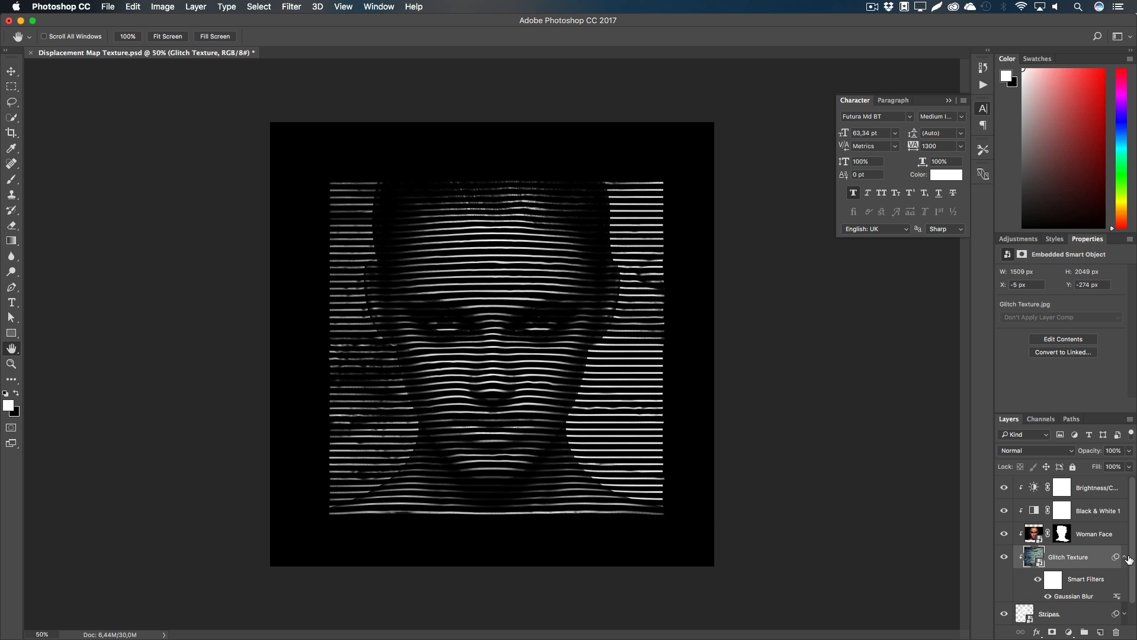
left_click(1125, 558)
left_click(1062, 533)
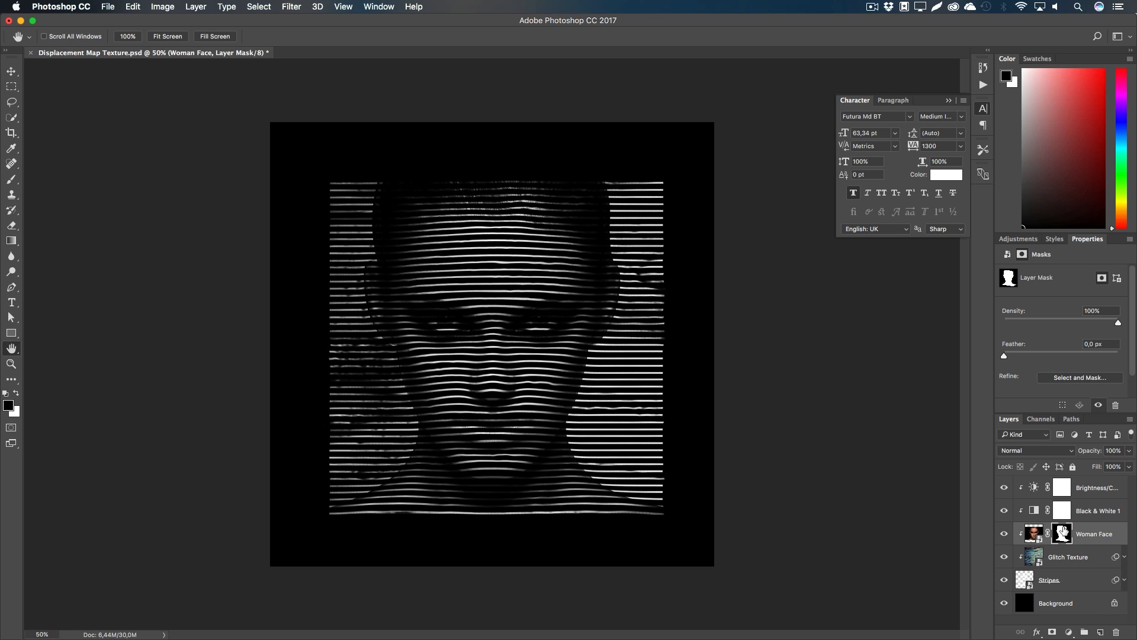
Step: In Select and Mask, set Radius 9 px and Feather about 8 px, outputting a Woman Face copy
scroll(1101, 379, "down", 2)
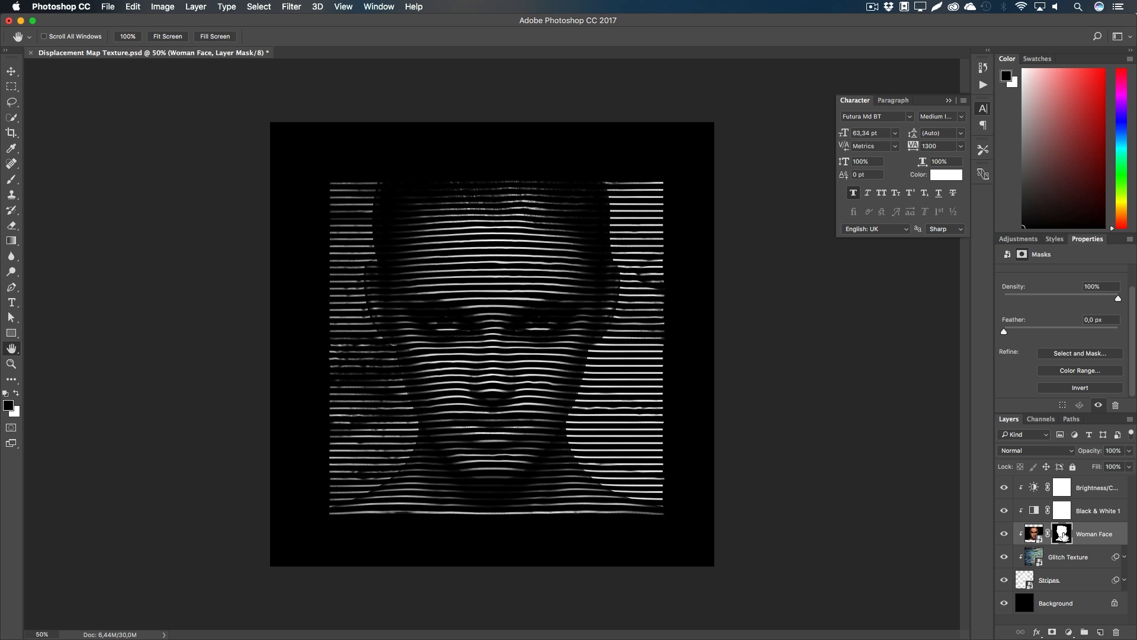
double_click(1063, 535)
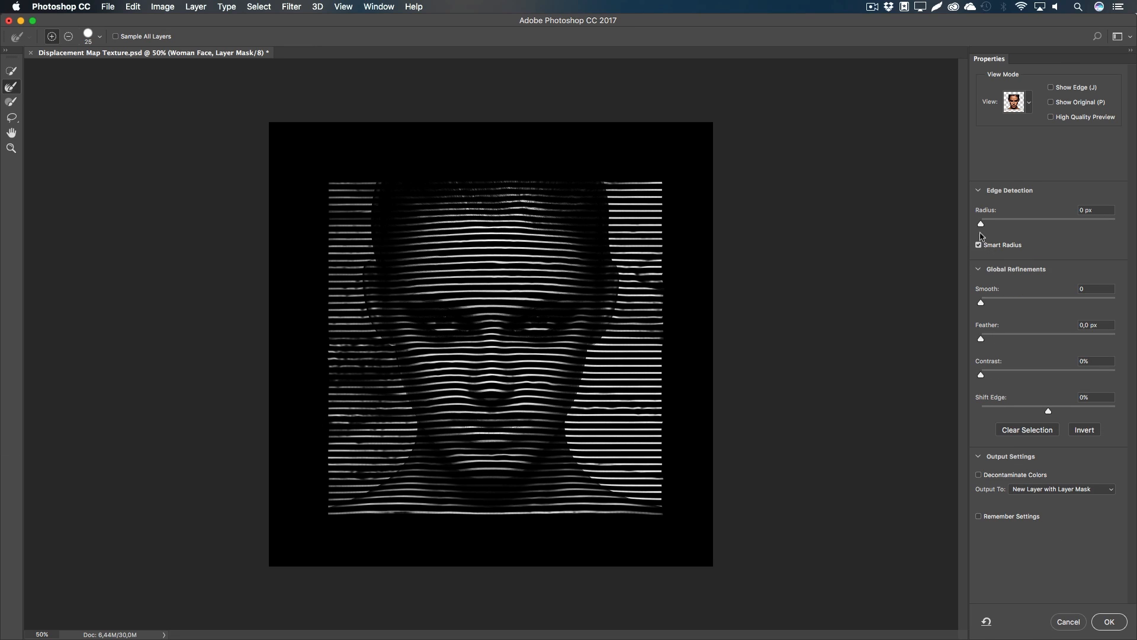
left_click_drag(981, 225, 1033, 228)
left_click_drag(981, 340, 1033, 337)
left_click_drag(1036, 334, 1033, 340)
left_click_drag(1036, 339, 1039, 341)
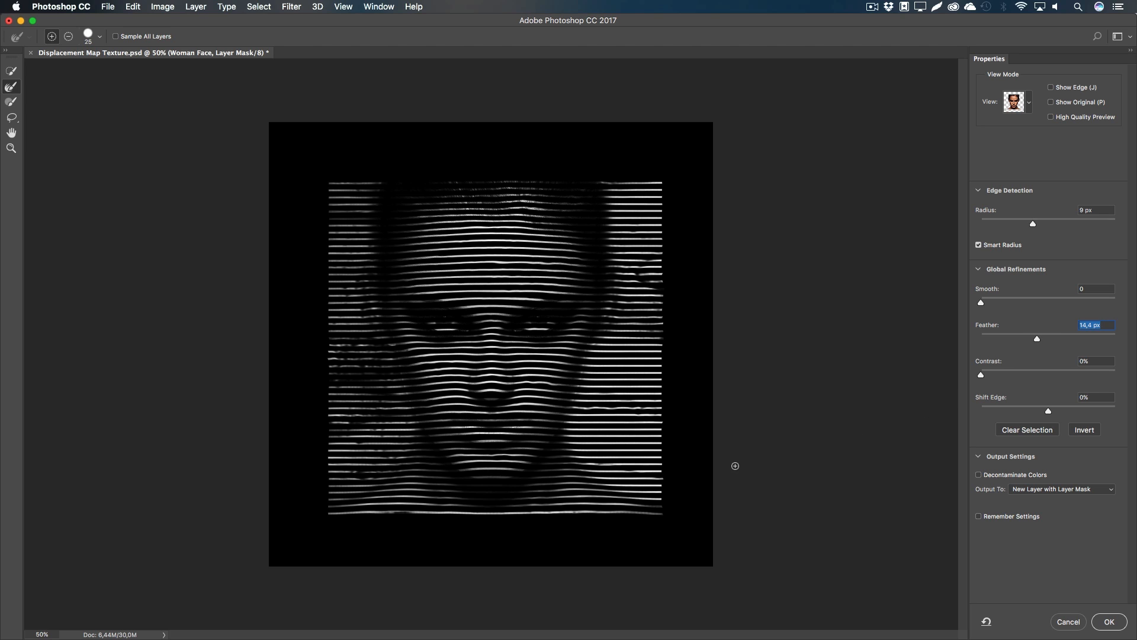
left_click_drag(1038, 342, 1029, 342)
left_click(1105, 622)
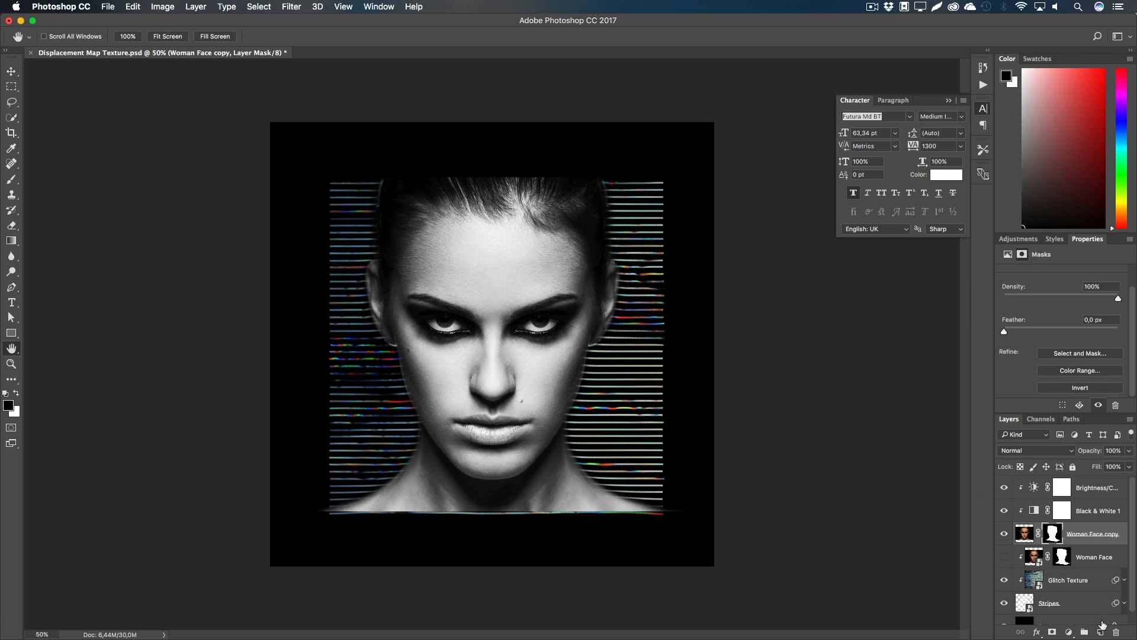
Step: Move the original Woman Face below Stripes and clip Woman Face copy to the stripes
left_click(1099, 563)
scroll(1130, 551, "down", 1)
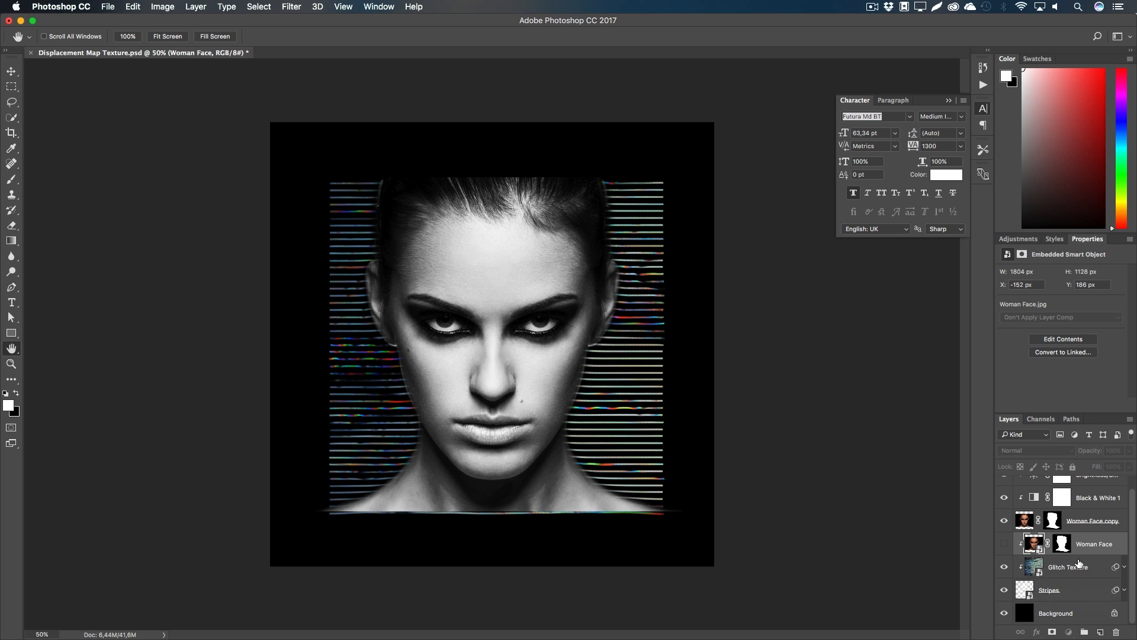
left_click_drag(1081, 546, 1055, 600)
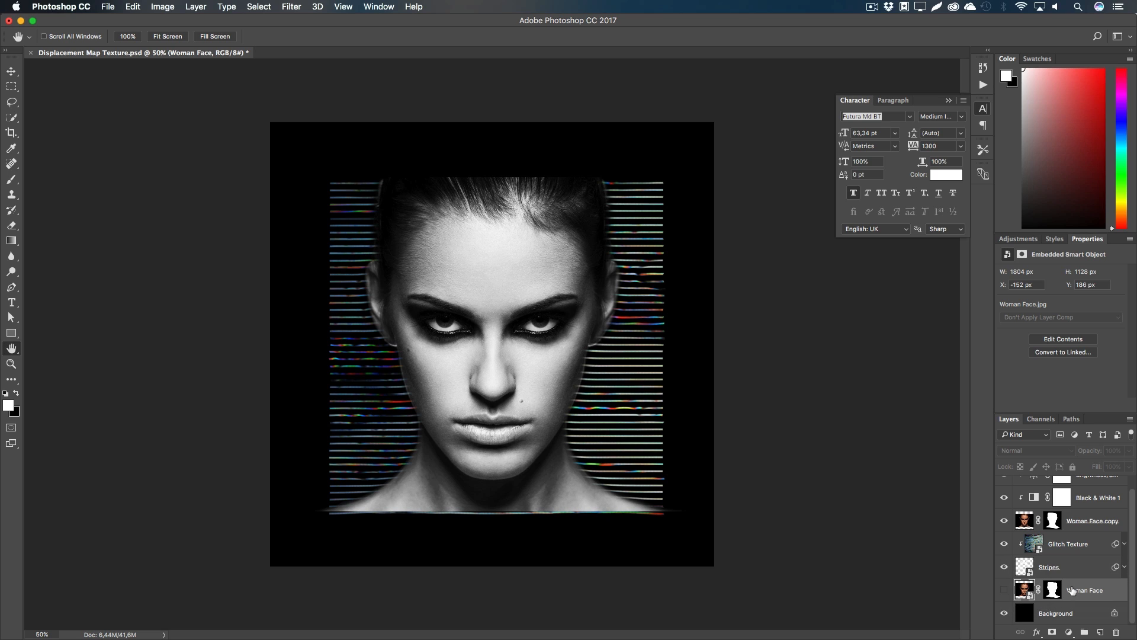
left_click(1084, 520)
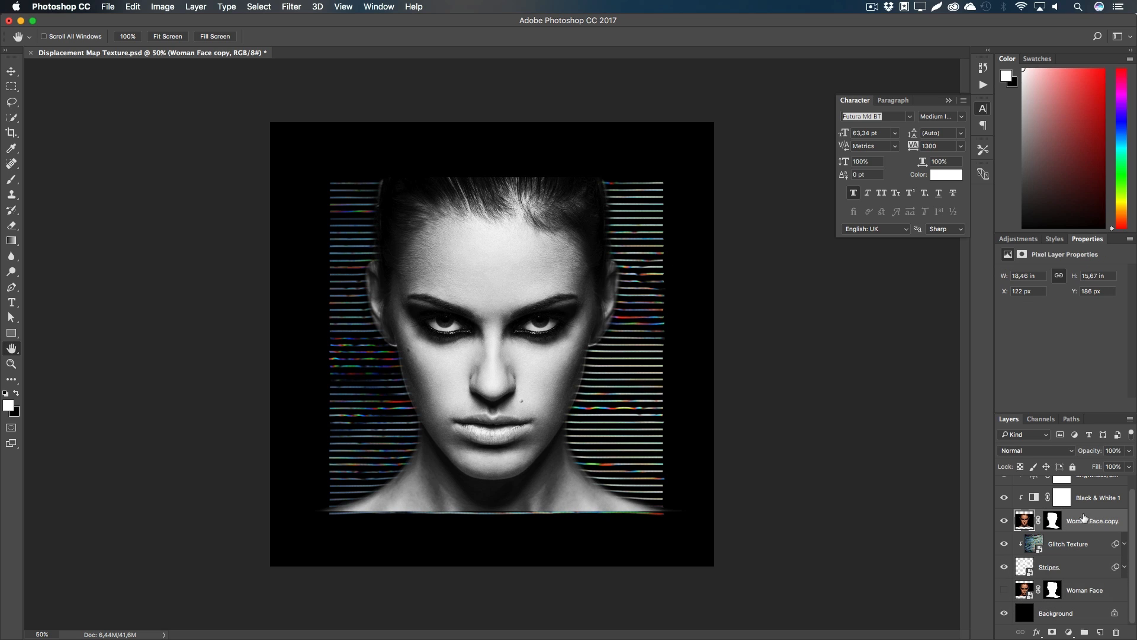
right_click(1084, 519)
left_click(1007, 353)
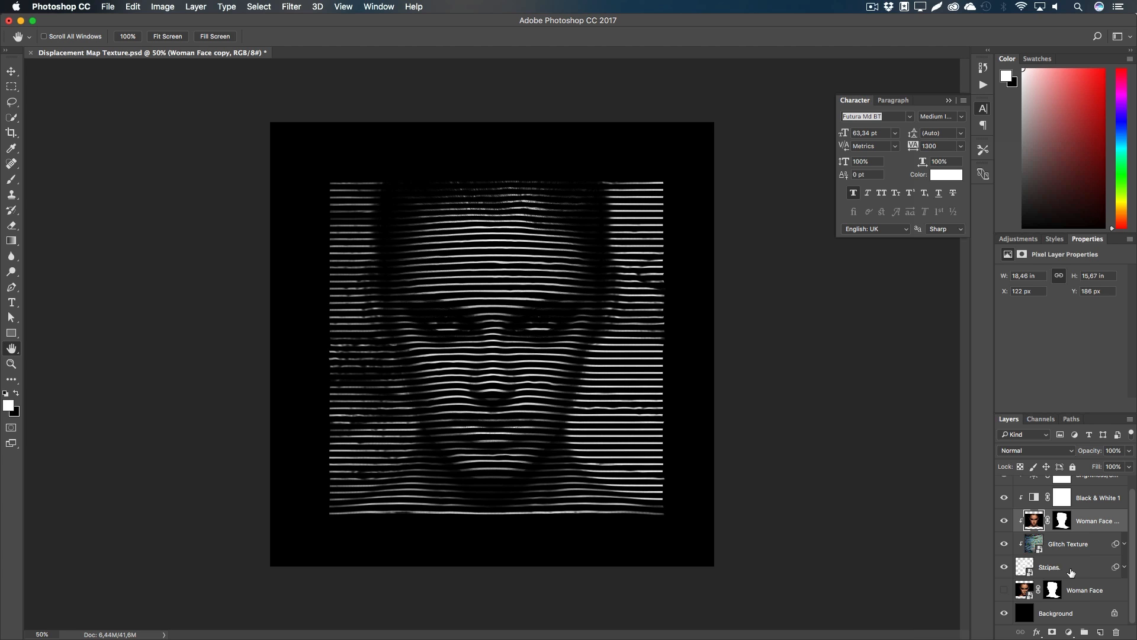
scroll(1071, 572, "up", 1)
left_click(1089, 495)
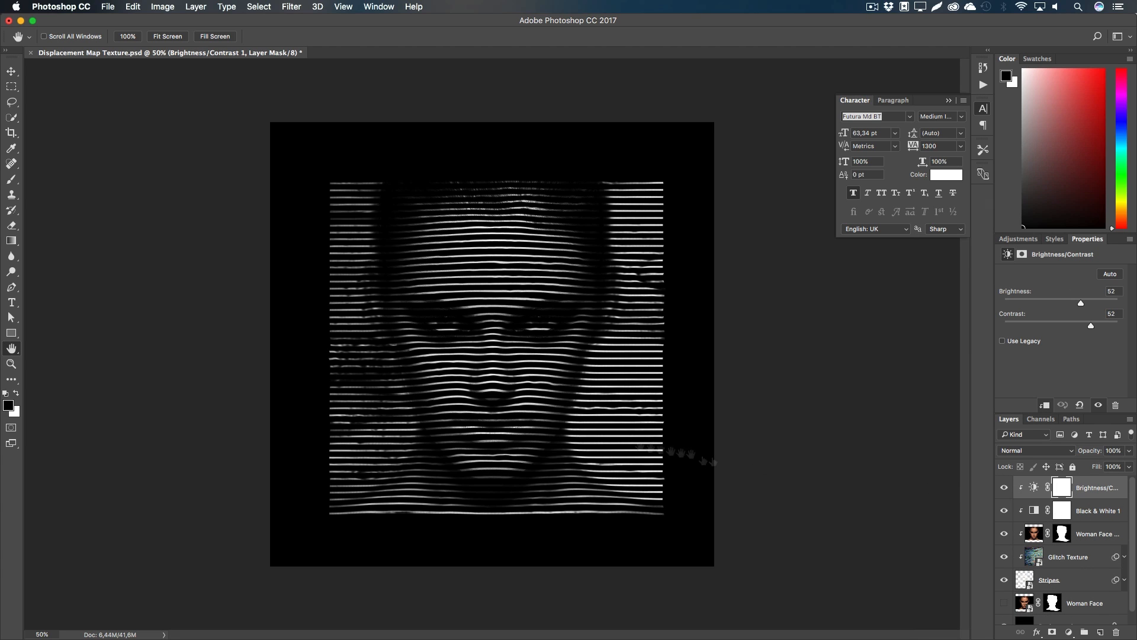
Step: Set the foreground and text colour to red (ff0000)
left_click(8, 407)
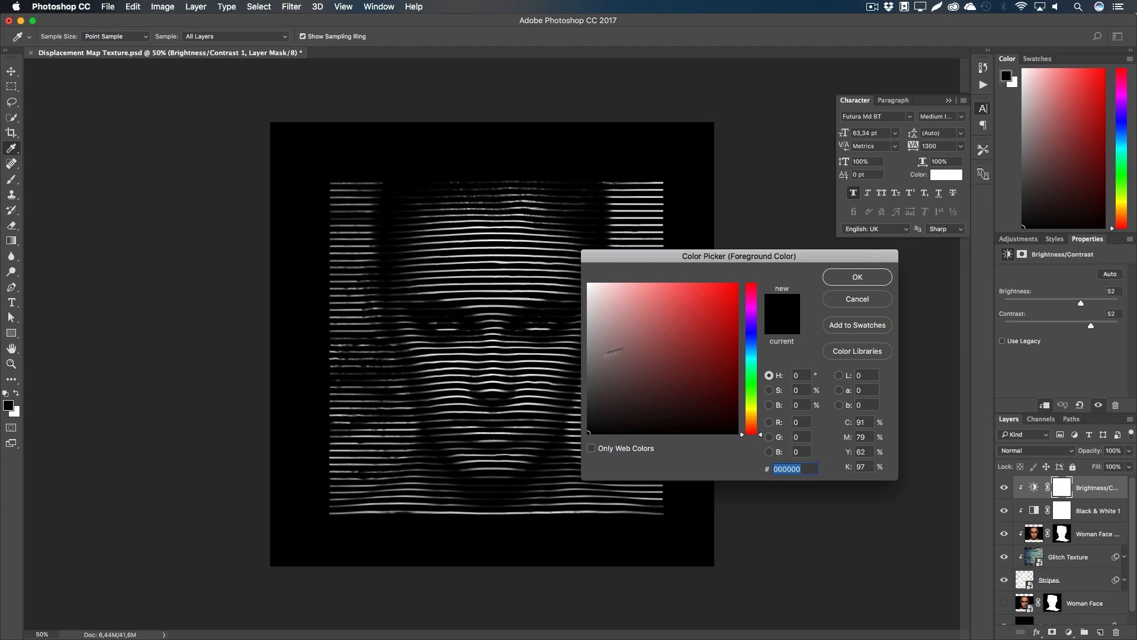
type("ff0000")
left_click(857, 277)
key("h")
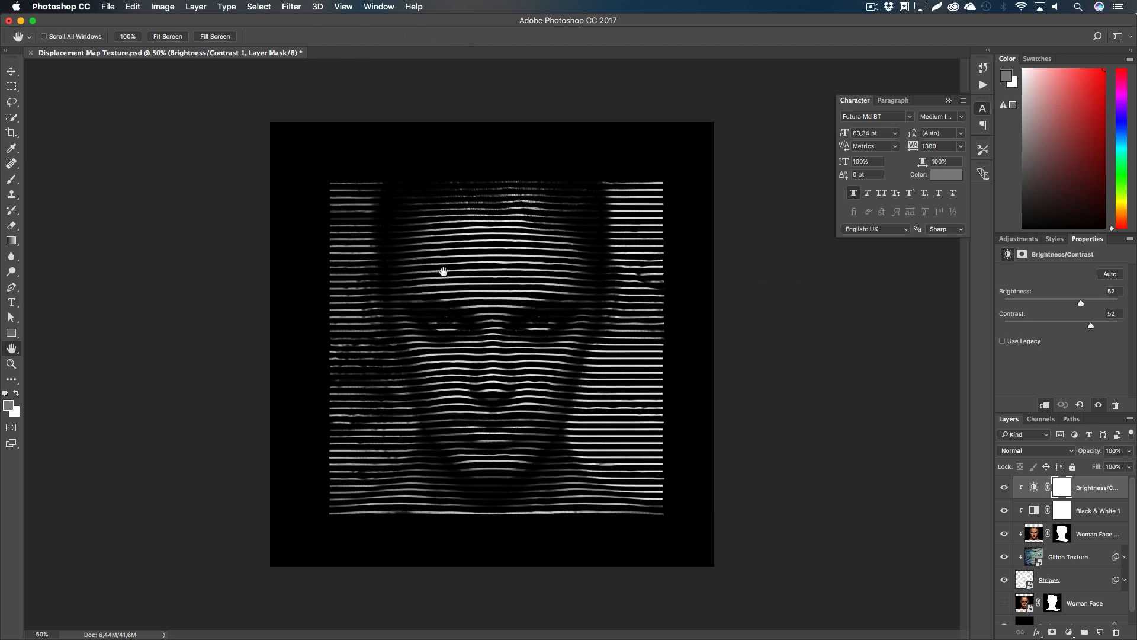
key("t")
left_click(416, 38)
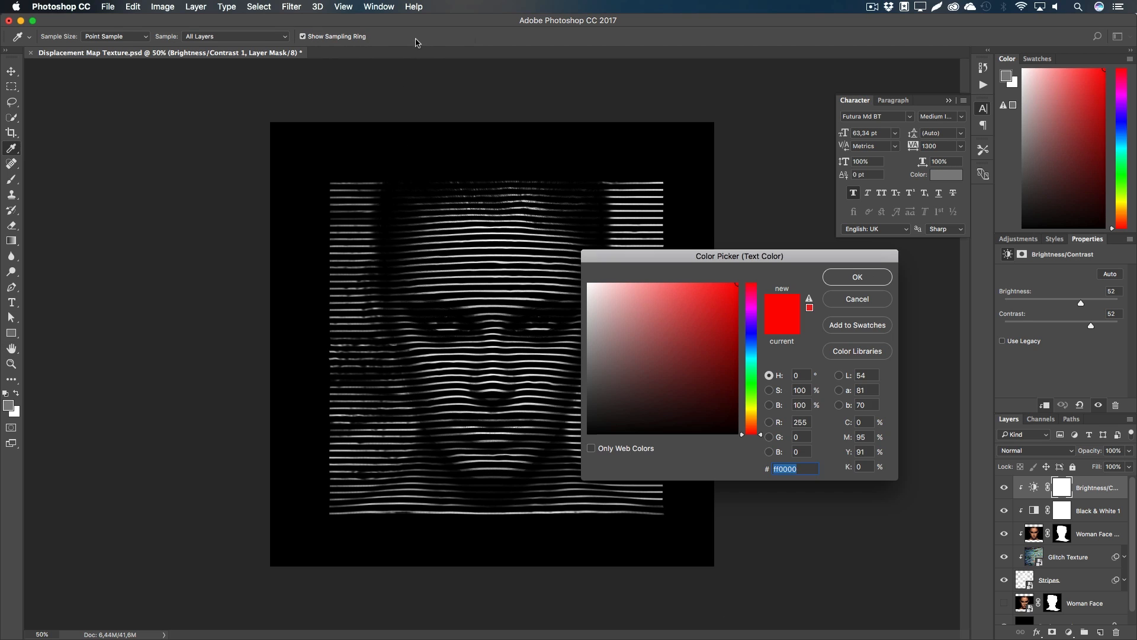
left_click(841, 279)
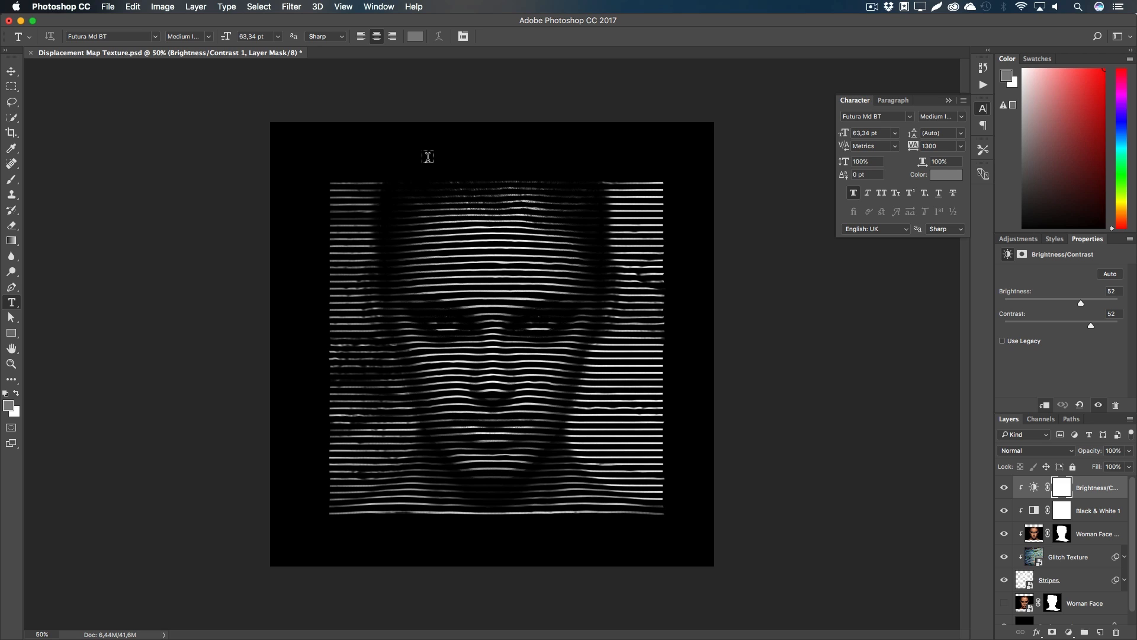
Step: Type 'your' near the top of the cover and centre it horizontally on the canvas
left_click(1101, 632)
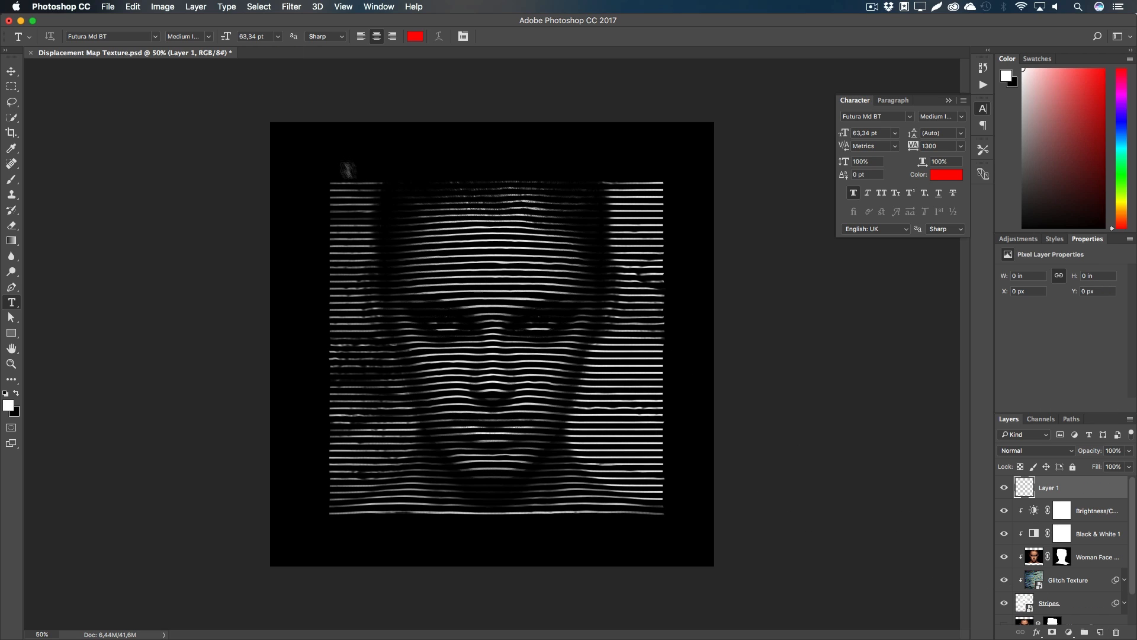
left_click(377, 156)
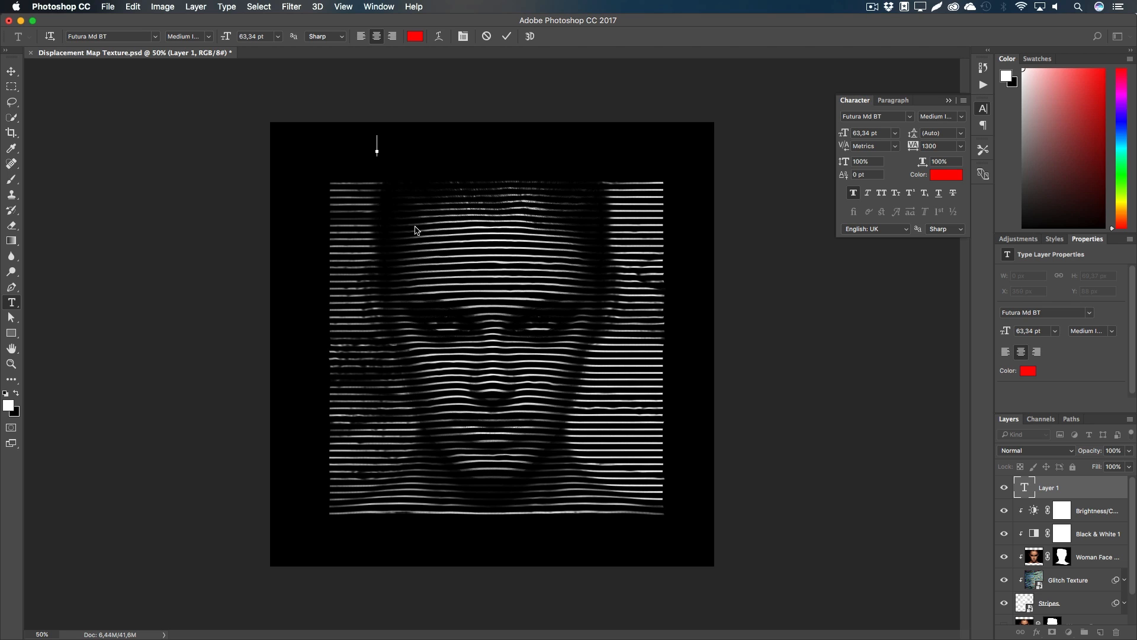
type("your")
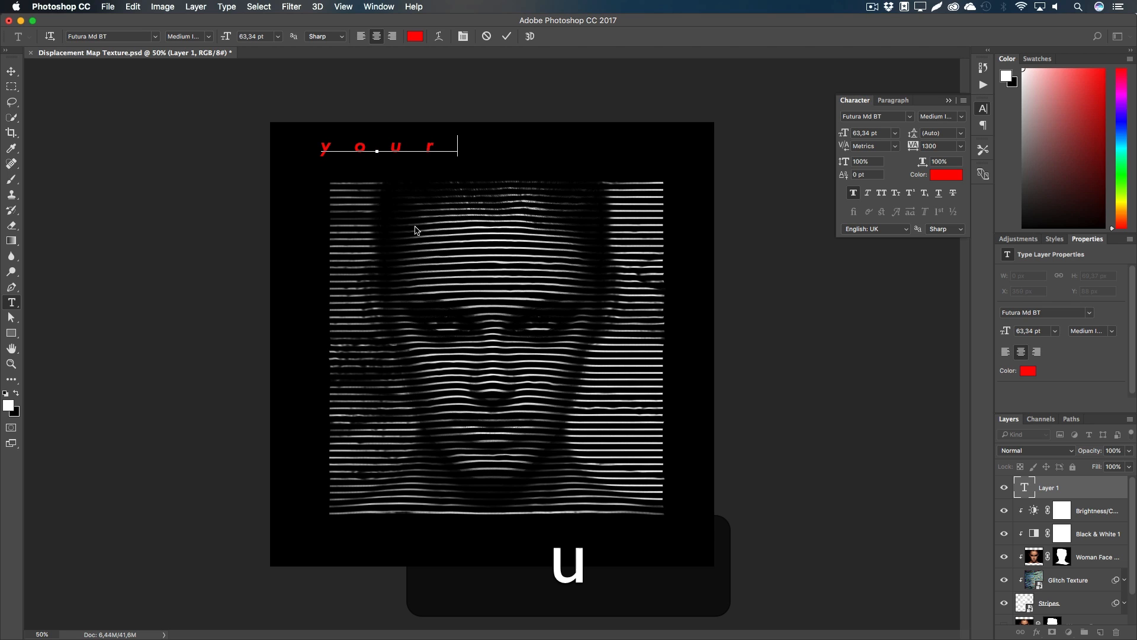
left_click(12, 71)
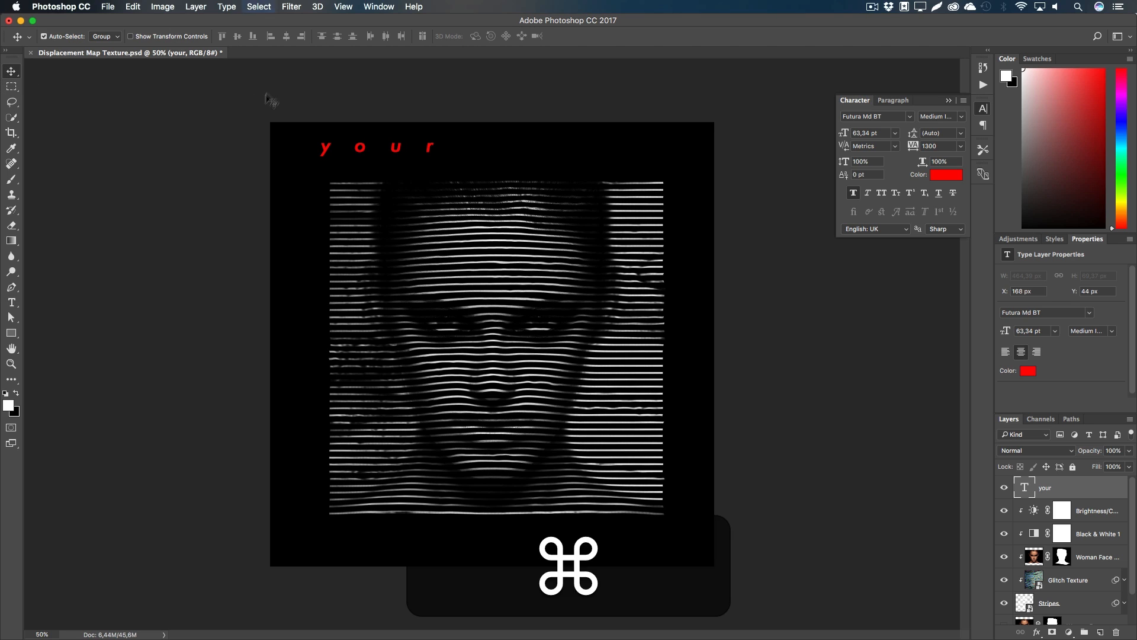
key("super+a")
left_click(286, 36)
key("m")
left_click(441, 105)
key("shift+v")
key("shift+Down")
key("Up")
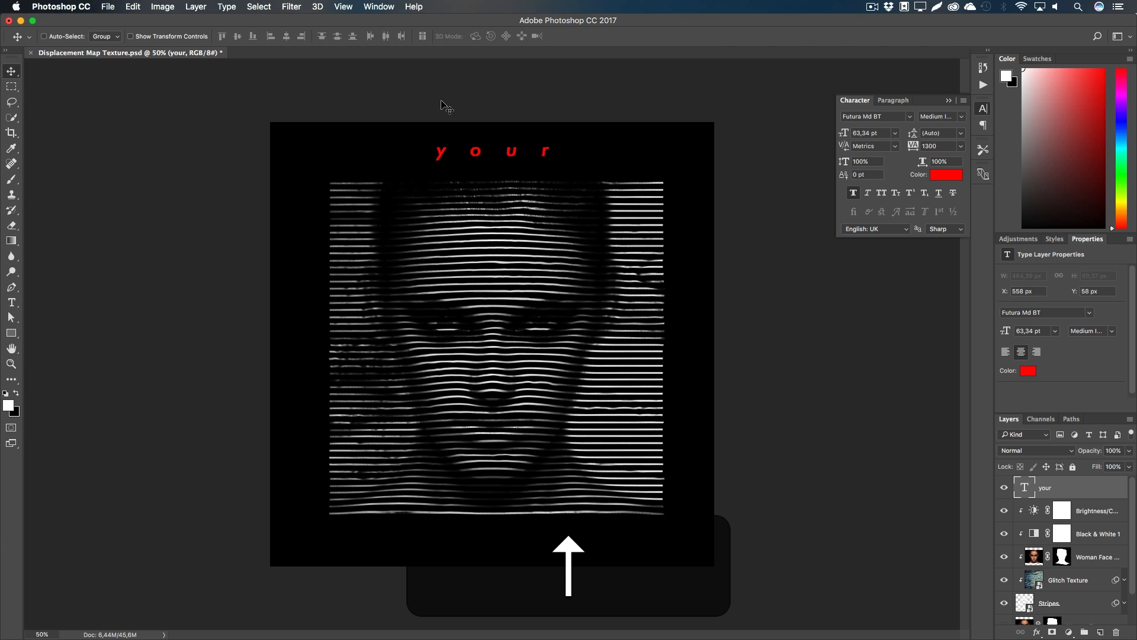
Step: Duplicate 'your' to the bottom of the cover, retype it as 'album' and nudge it into place
left_click_drag(487, 158, 496, 543)
key("t")
left_click(497, 537)
key("super+a")
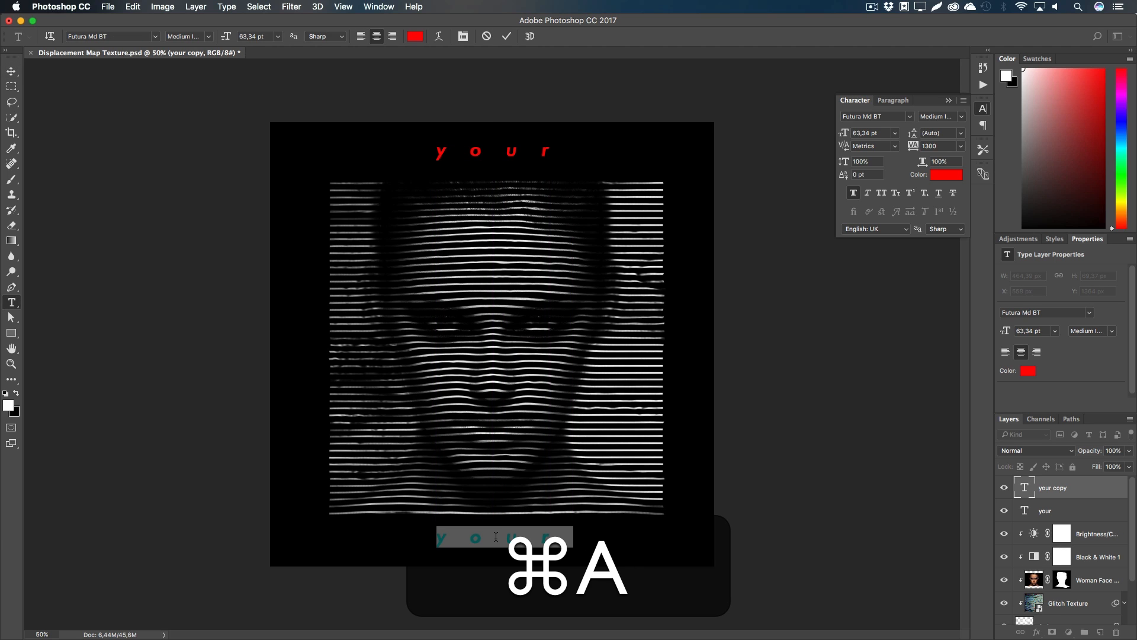
type("albumname")
key("BackSpace")
key("BackSpace")
key("BackSpace")
key("BackSpace")
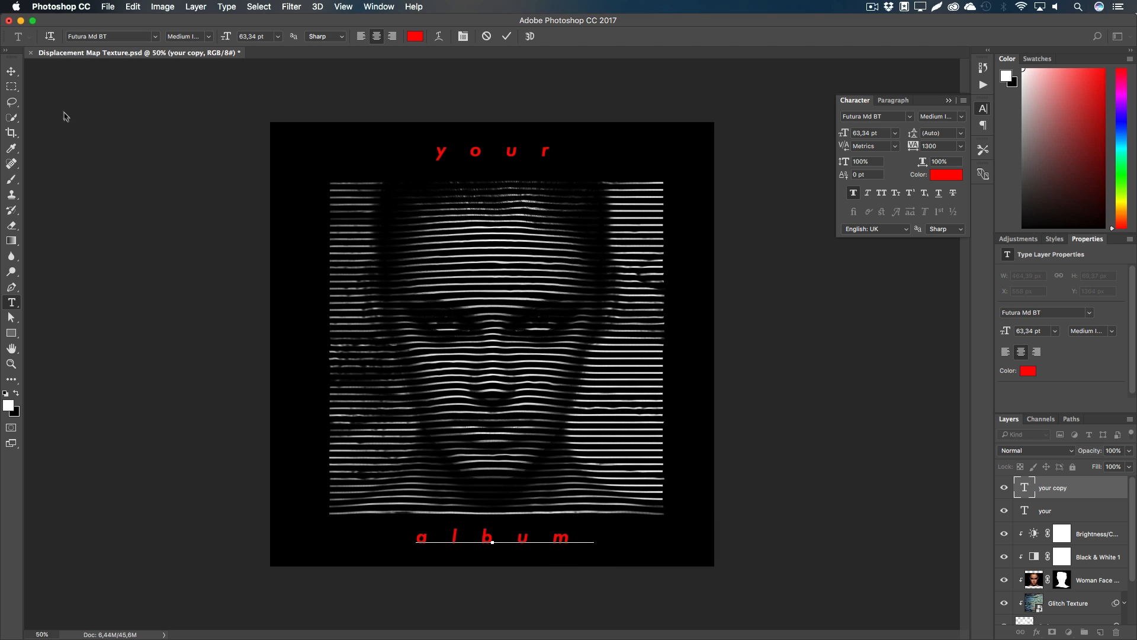
left_click(11, 70)
key("v")
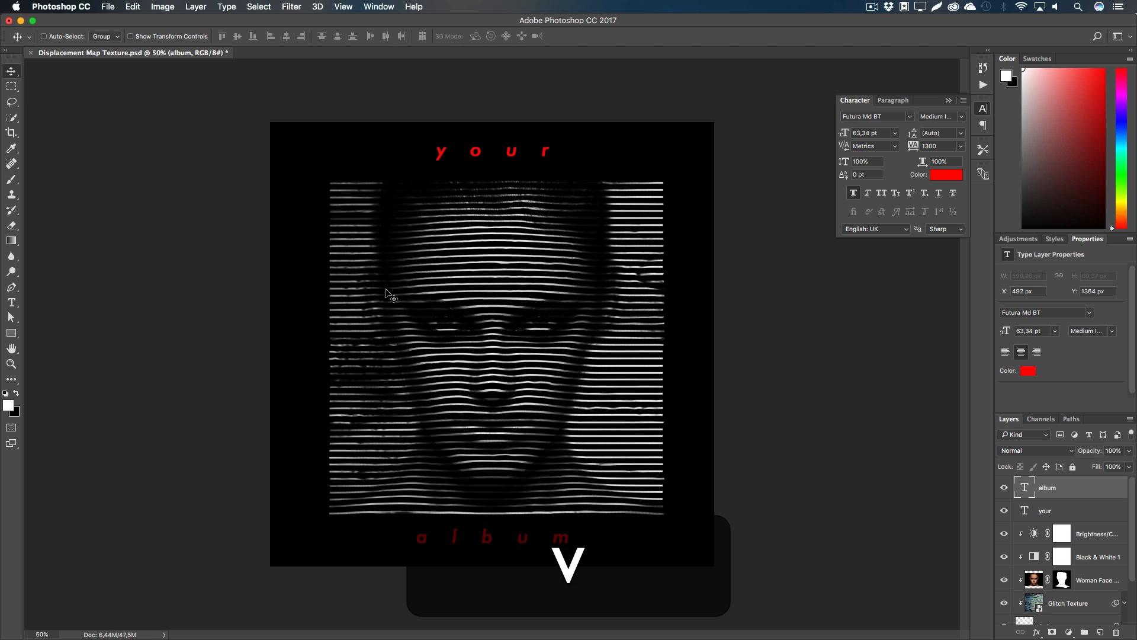
key("shift+Down")
key("Up")
key("Up")
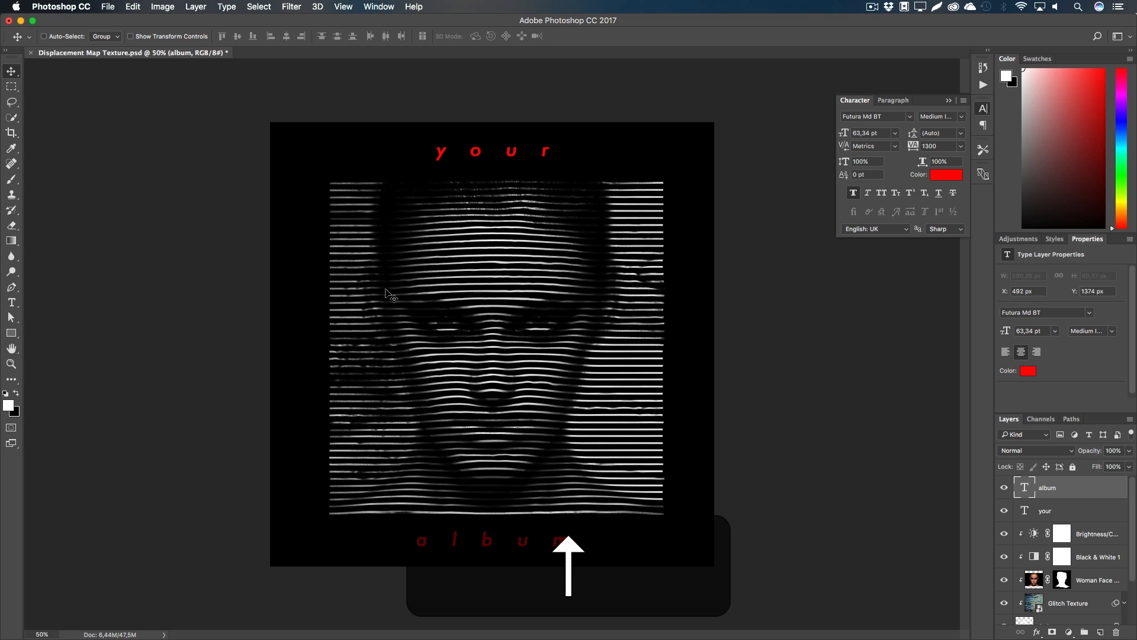
Step: Change the bottom text line to 'title'
key("t")
left_click(495, 537)
key("super+a")
type("title")
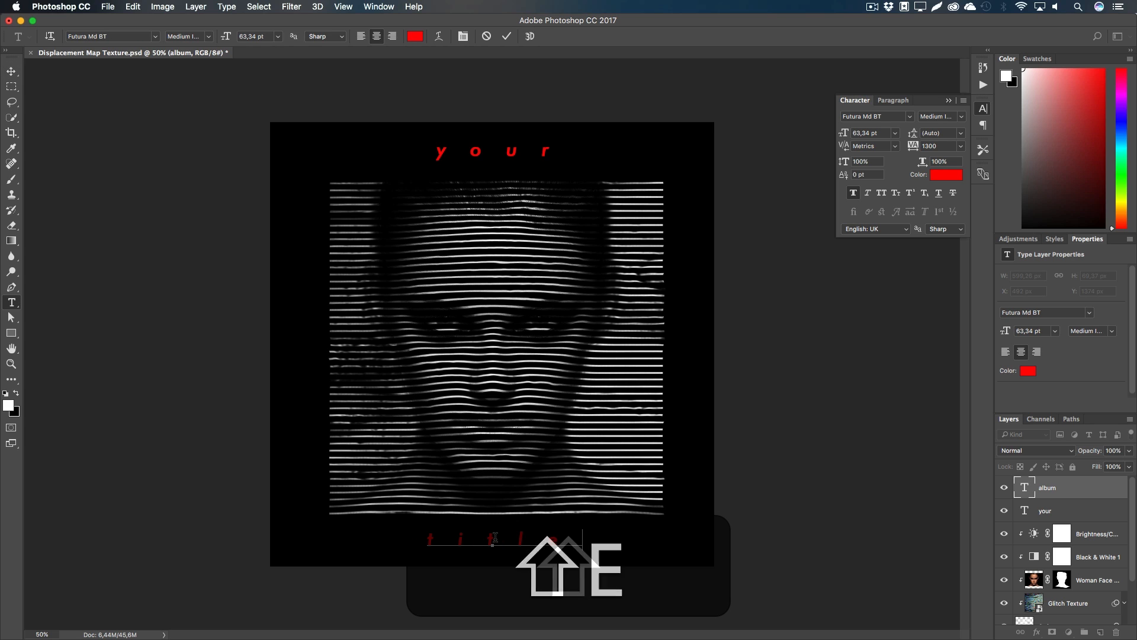
left_click(13, 71)
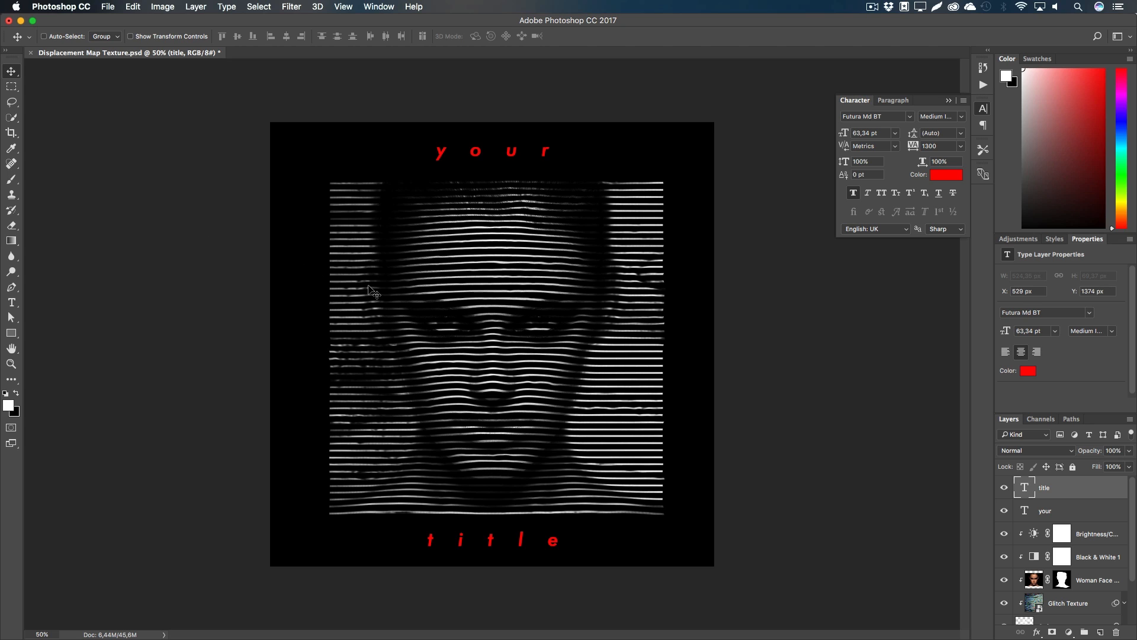
Step: Select the Background layer in the Layers panel
key("h")
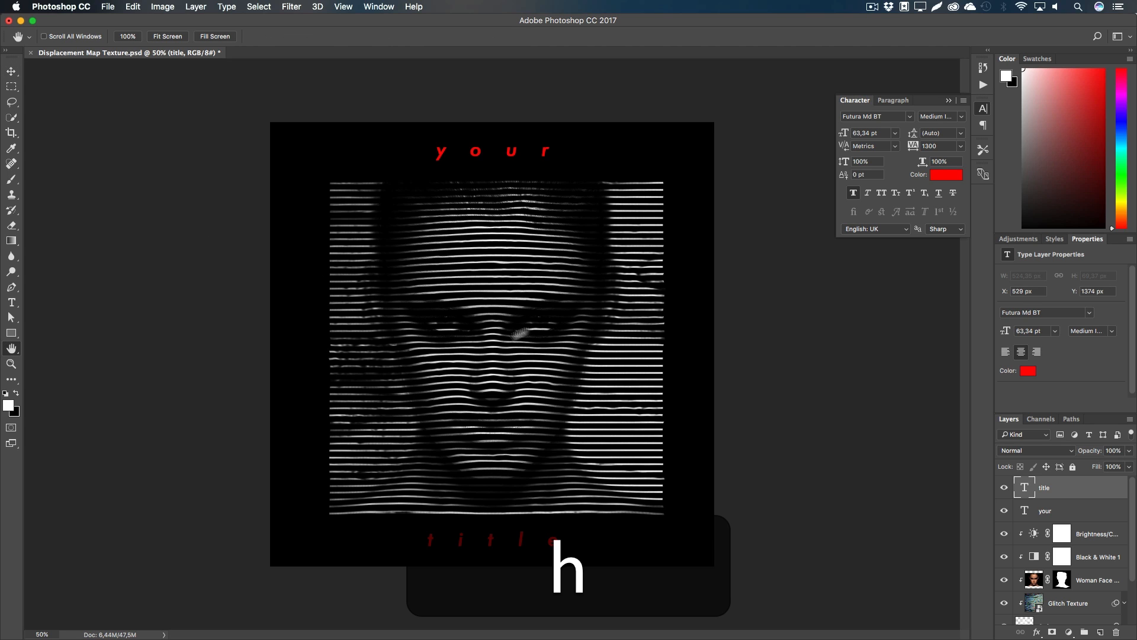
scroll(1016, 588, "down", 3)
left_click(1025, 615)
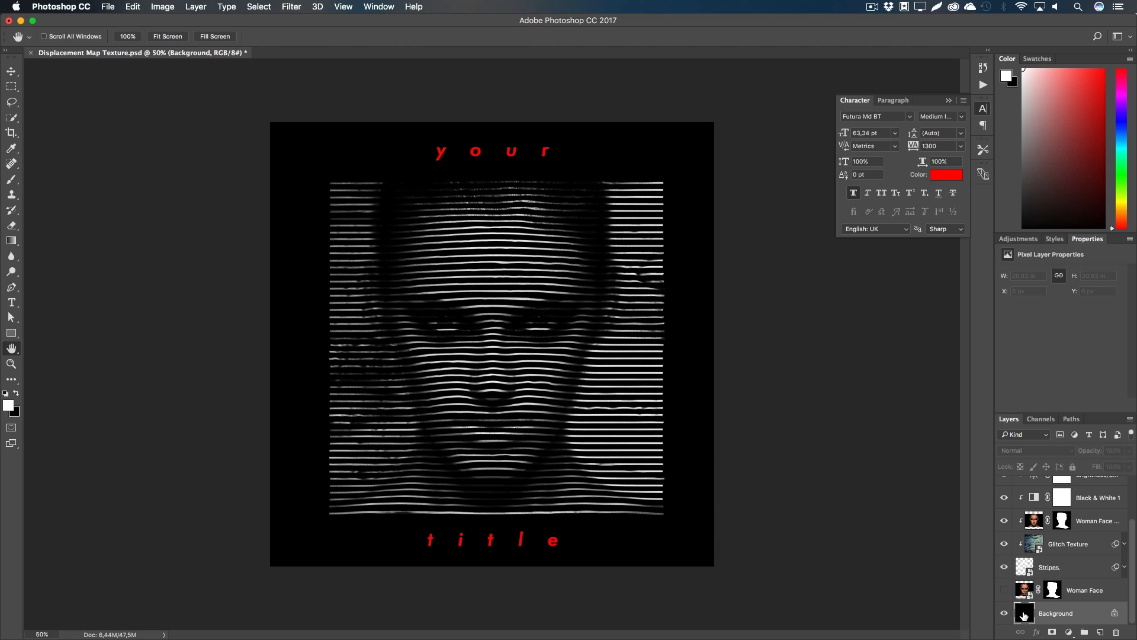
left_click(1069, 632)
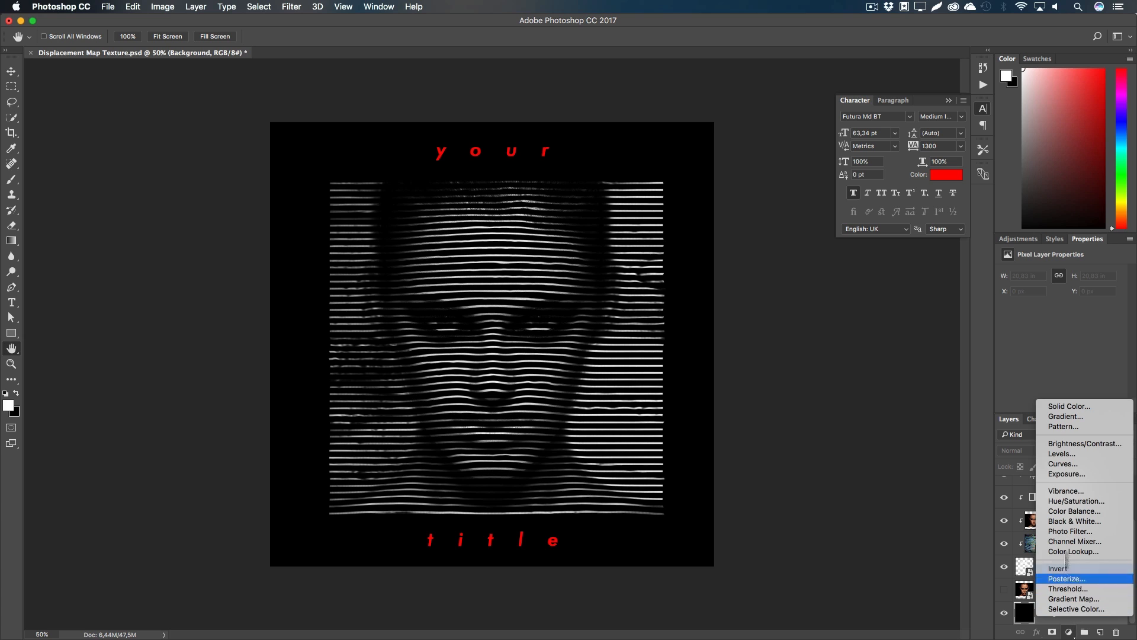
Step: Add a Solid Color fill layer set to near-black #0e0e0e above the background
left_click(1062, 407)
left_click(598, 402)
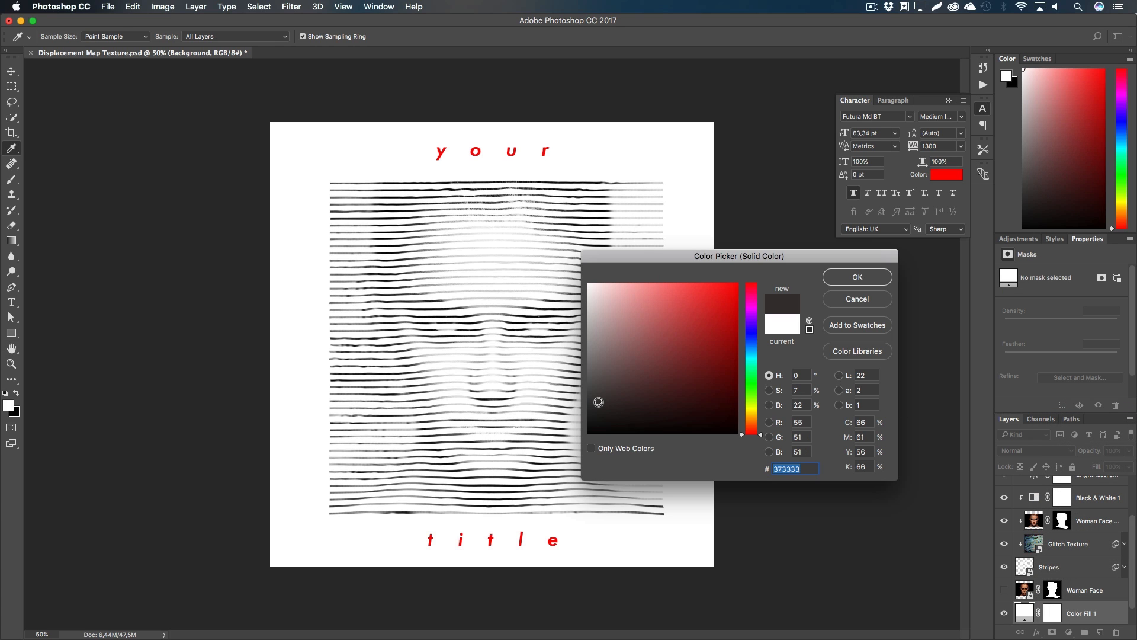
mouse_move(598, 402)
left_mouse_down()
mouse_move(609, 285)
mouse_move(683, 307)
mouse_move(699, 402)
mouse_move(658, 426)
mouse_move(570, 418)
mouse_move(585, 427)
left_mouse_up()
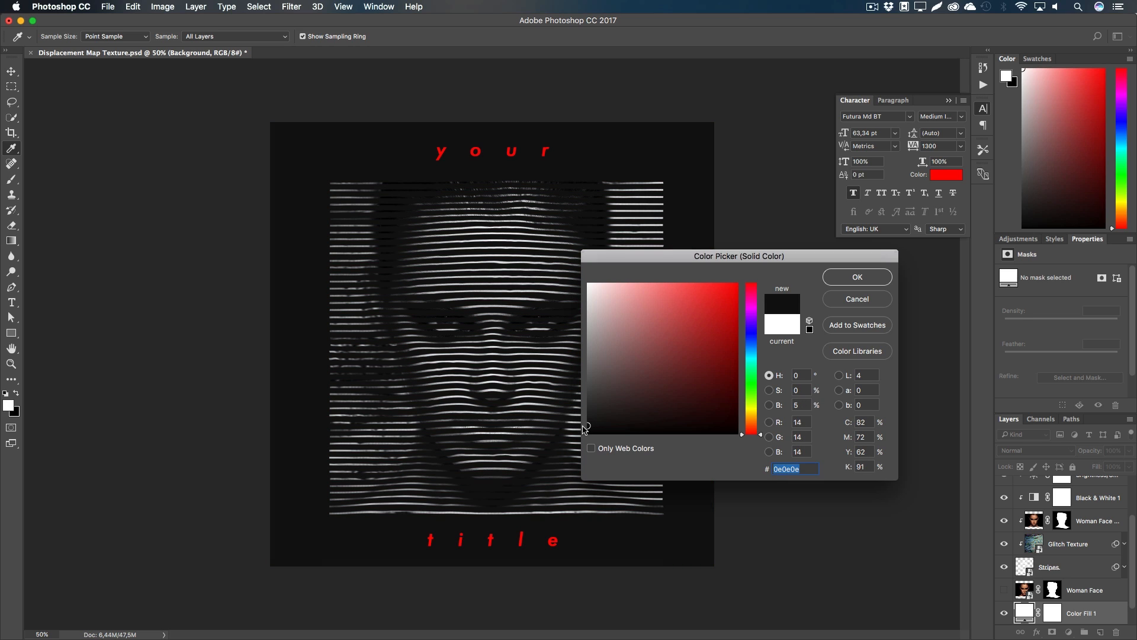
left_click(836, 283)
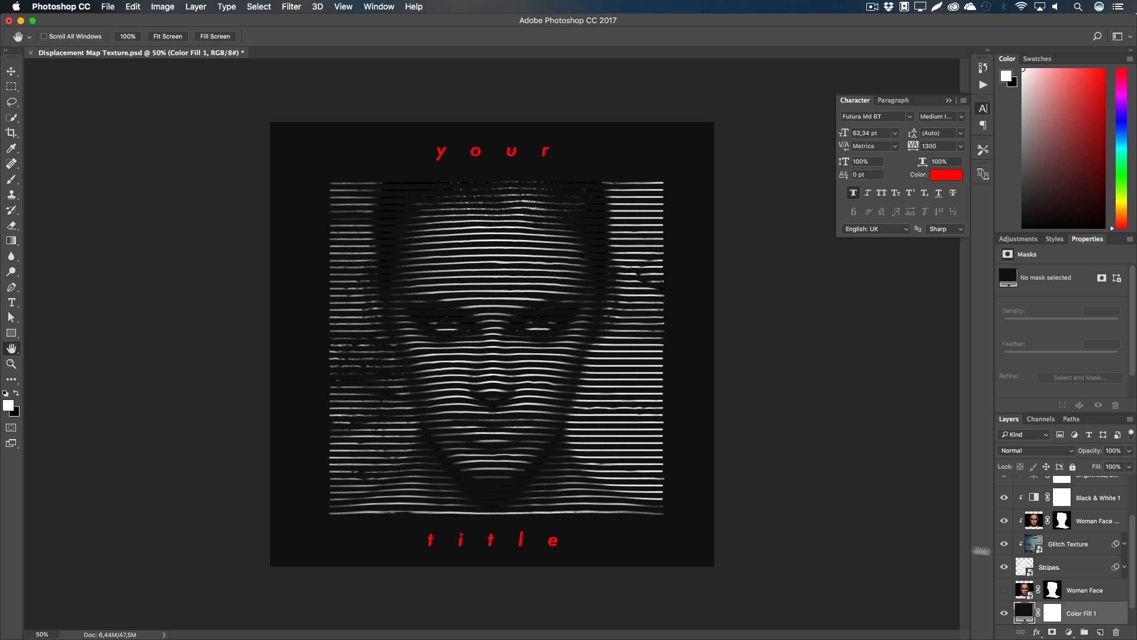
Step: Add a new empty layer above the Woman Face copy layer
scroll(1083, 560, "up", 2)
left_click(1047, 552)
left_click(1100, 633)
Step: Name the new layer 'Eyes', sample the near-black backdrop colour, and zoom in on the eyes
double_click(1055, 551)
type("Eyes")
key("Return")
key("z")
left_click(498, 317)
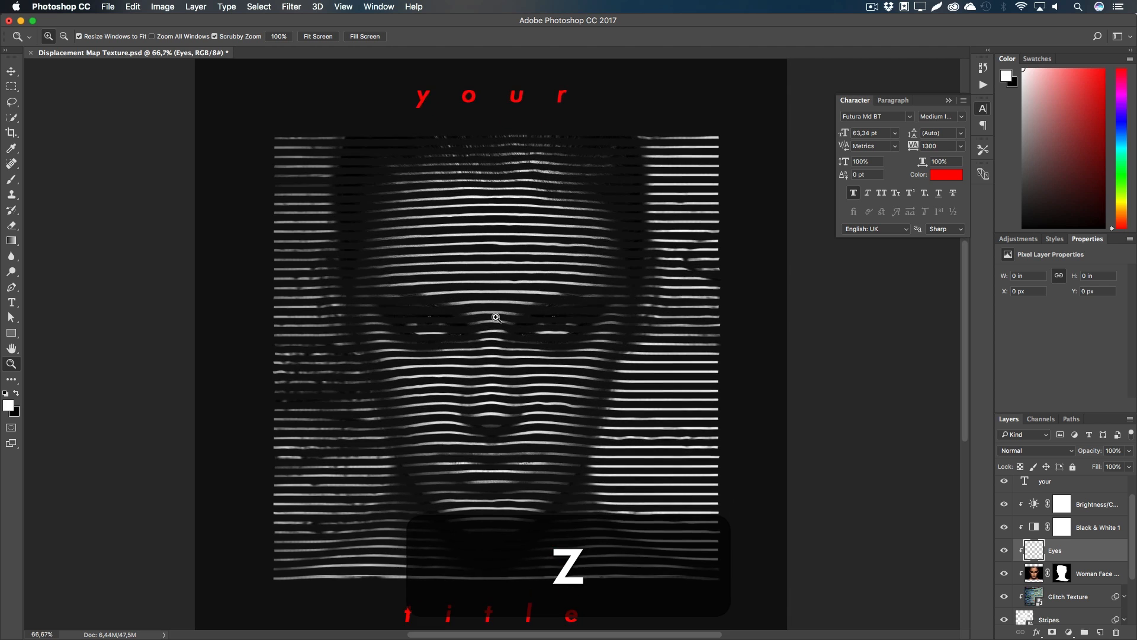
key("i")
left_click(95, 315)
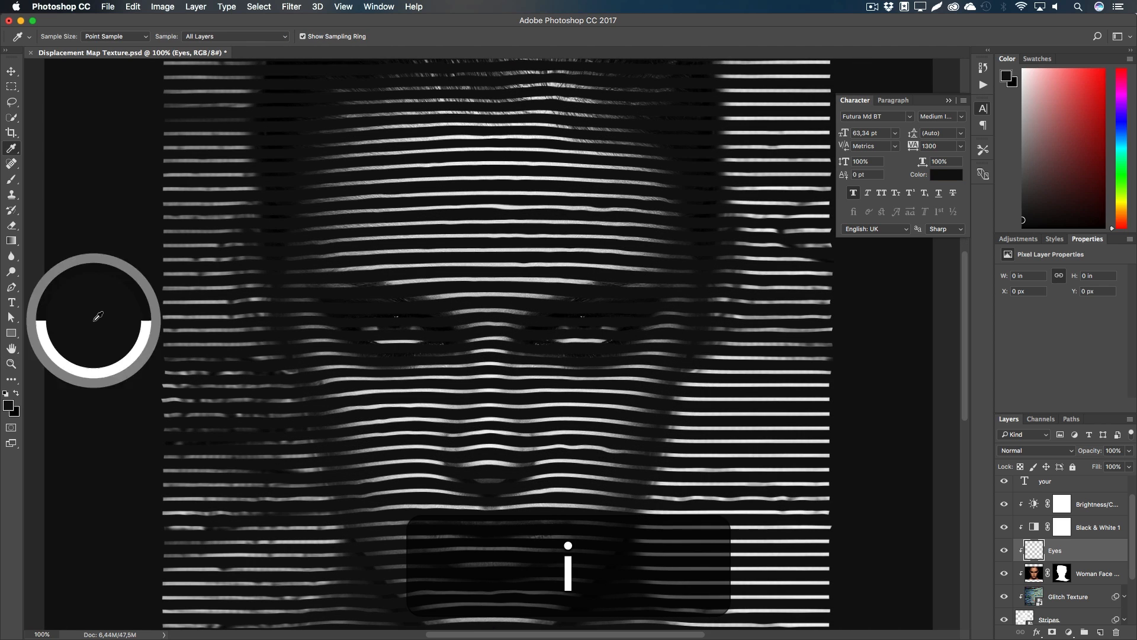
key("z")
double_click(507, 315)
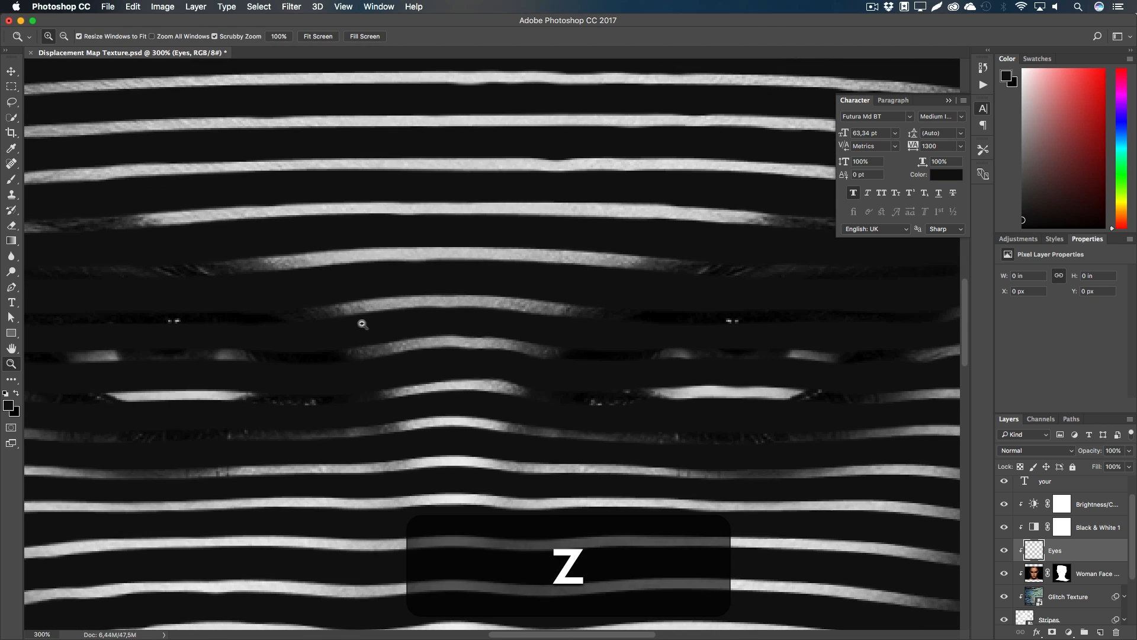
Step: Set up a soft Brush and paint near-black over the bright stripes across the eyes
key("b")
right_click(10, 180)
left_click(59, 181)
right_click(196, 343)
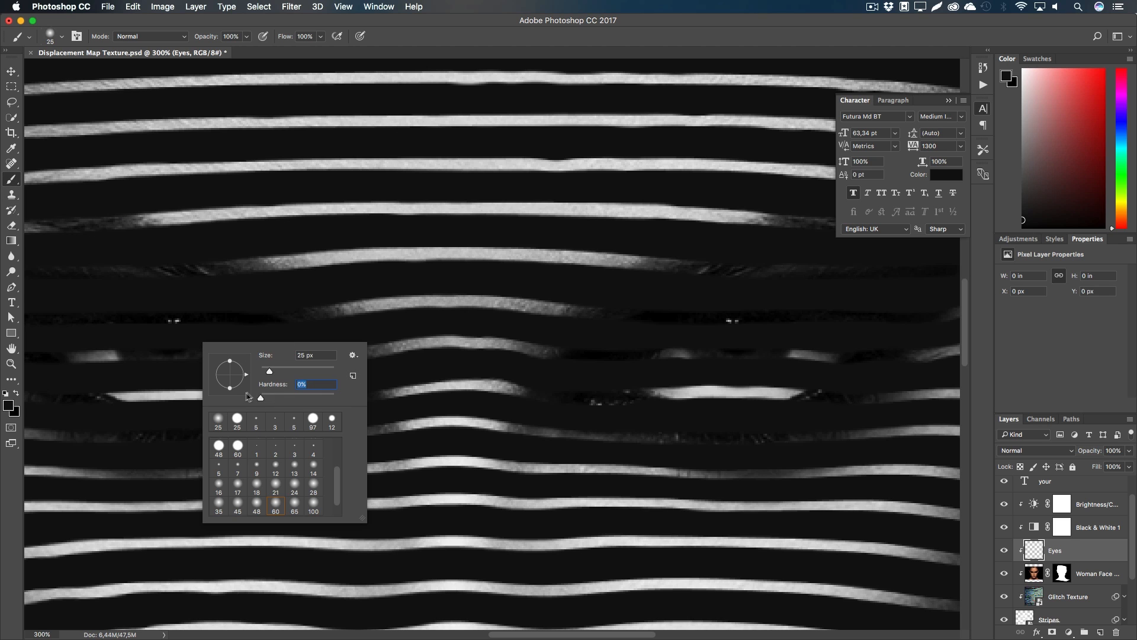
key("Return")
key("h")
mouse_move(280, 340)
left_mouse_down()
mouse_move(478, 343)
mouse_move(510, 356)
left_mouse_up()
key("b")
mouse_move(411, 352)
left_mouse_down()
mouse_move(351, 334)
mouse_move(295, 340)
mouse_move(321, 374)
mouse_move(263, 338)
mouse_move(283, 371)
mouse_move(270, 372)
mouse_move(359, 424)
mouse_move(495, 416)
mouse_move(385, 401)
mouse_move(447, 394)
mouse_move(377, 363)
mouse_move(486, 375)
mouse_move(439, 340)
mouse_move(491, 350)
mouse_move(543, 387)
mouse_move(547, 379)
mouse_move(503, 346)
mouse_move(547, 385)
mouse_move(509, 416)
mouse_move(328, 411)
mouse_move(296, 388)
left_mouse_up()
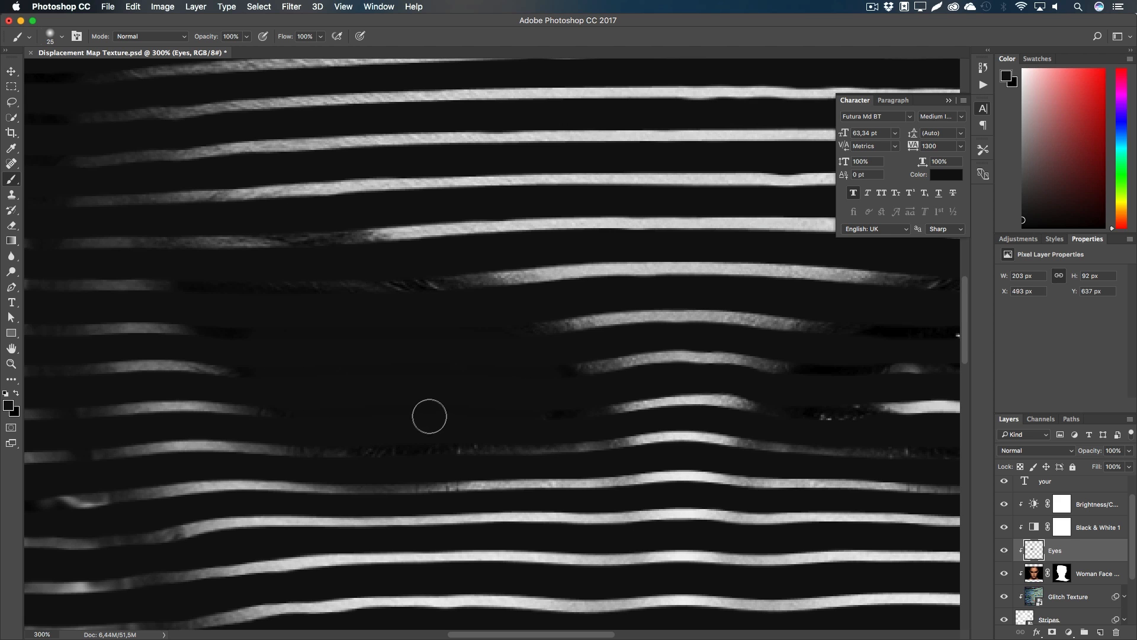
Step: Paint out the remaining speckles and streaks left of centre, then zoom out to 50%
key("h")
left_click_drag(534, 409, 406, 383)
key("b")
key("h")
key("b")
mouse_move(552, 329)
left_mouse_down()
mouse_move(456, 338)
mouse_move(389, 373)
mouse_move(421, 383)
mouse_move(414, 403)
mouse_move(463, 403)
mouse_move(433, 382)
mouse_move(464, 370)
mouse_move(524, 375)
mouse_move(545, 392)
mouse_move(610, 379)
mouse_move(637, 320)
mouse_move(688, 329)
mouse_move(570, 410)
mouse_move(517, 404)
mouse_move(589, 373)
mouse_move(503, 385)
left_mouse_up()
key("z")
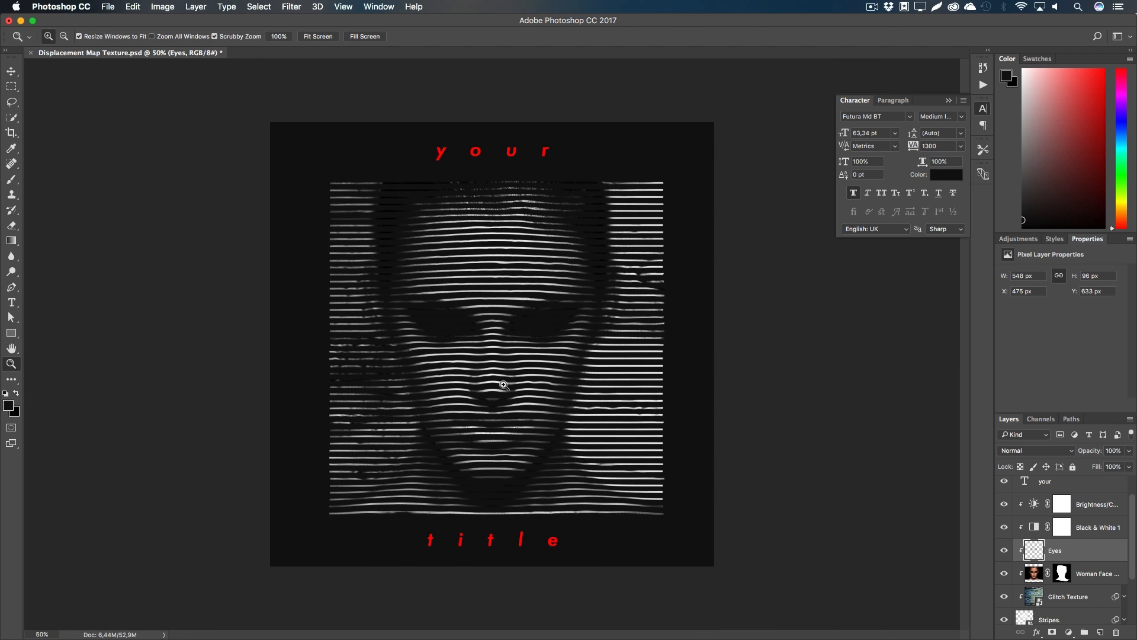
key("h")
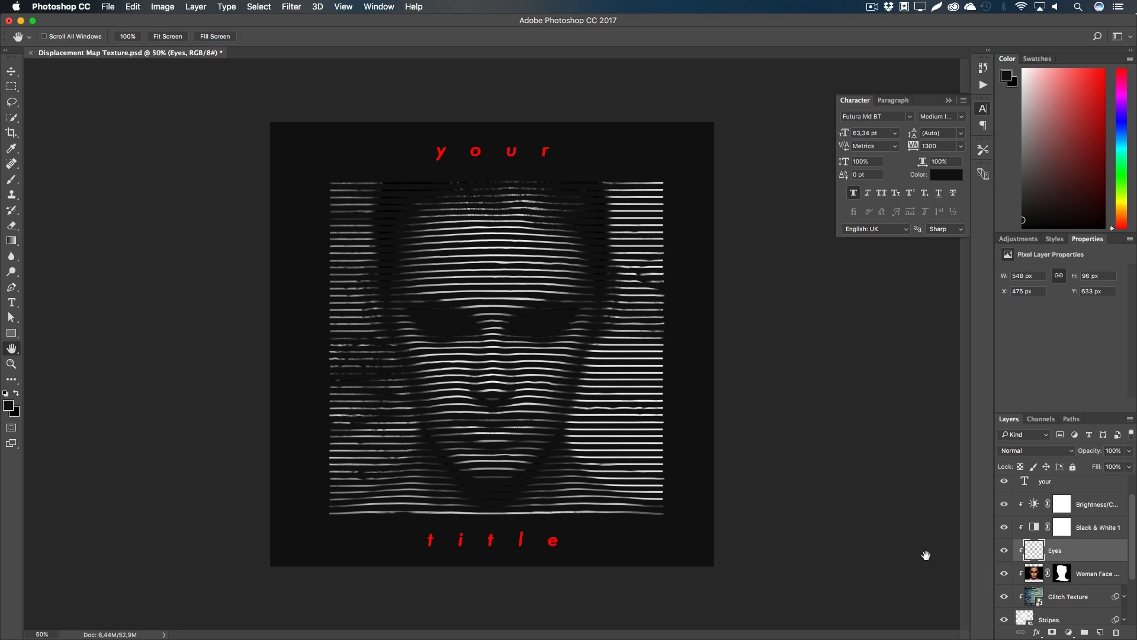
Step: Load the Woman Face copy mask as a selection and add it as a mask on Stripes
left_click(1059, 574)
left_click(1062, 572, "super")
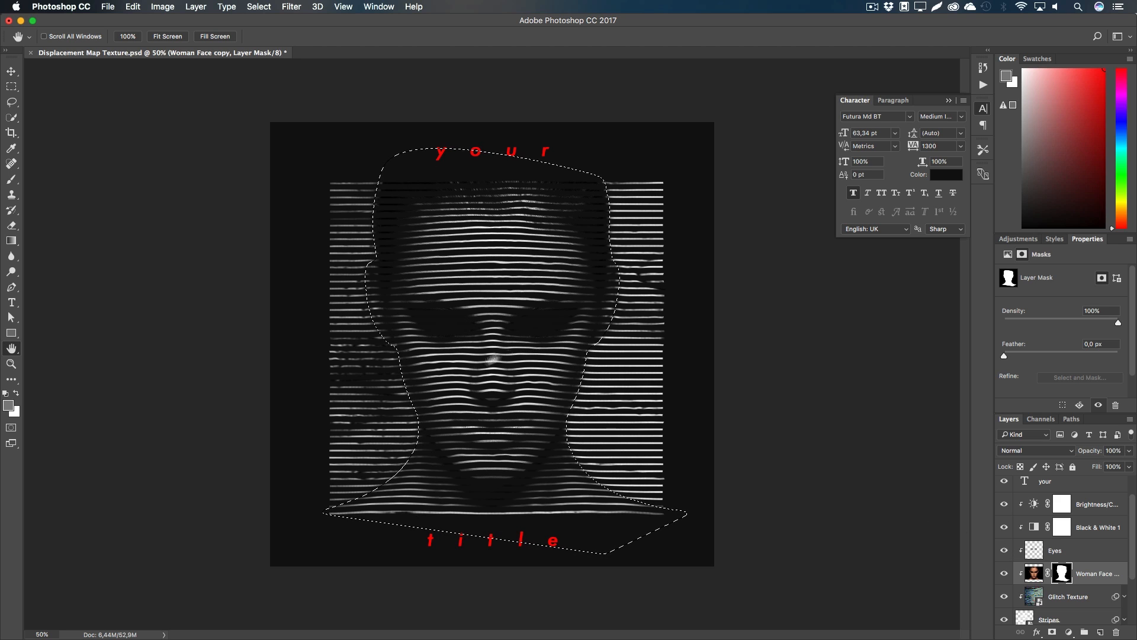
scroll(1111, 560, "down", 3)
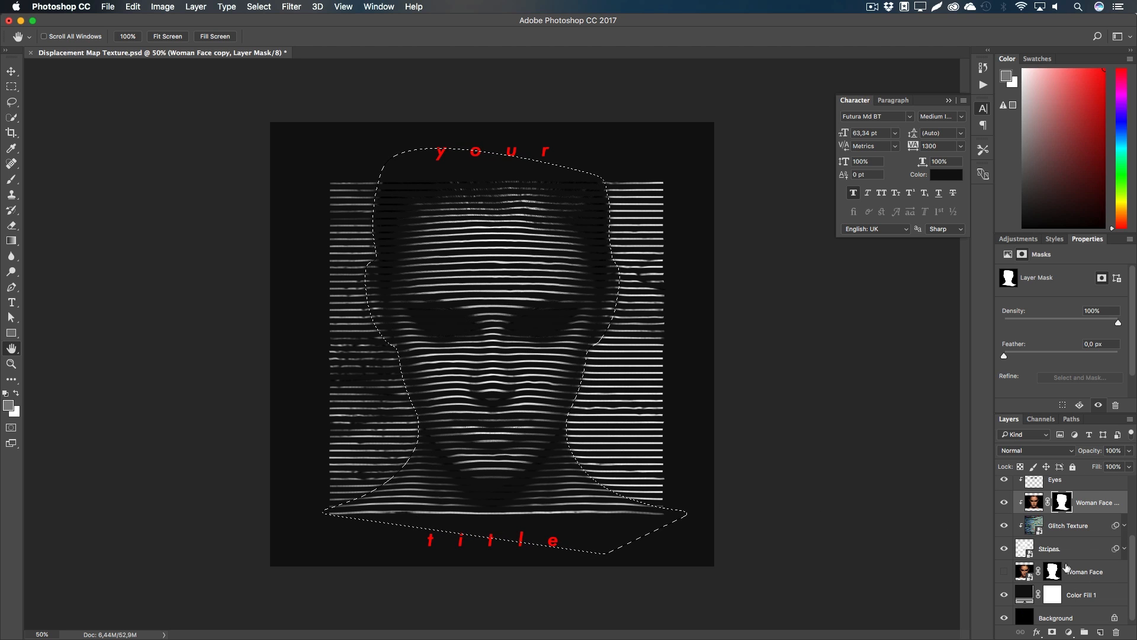
left_click(1102, 549)
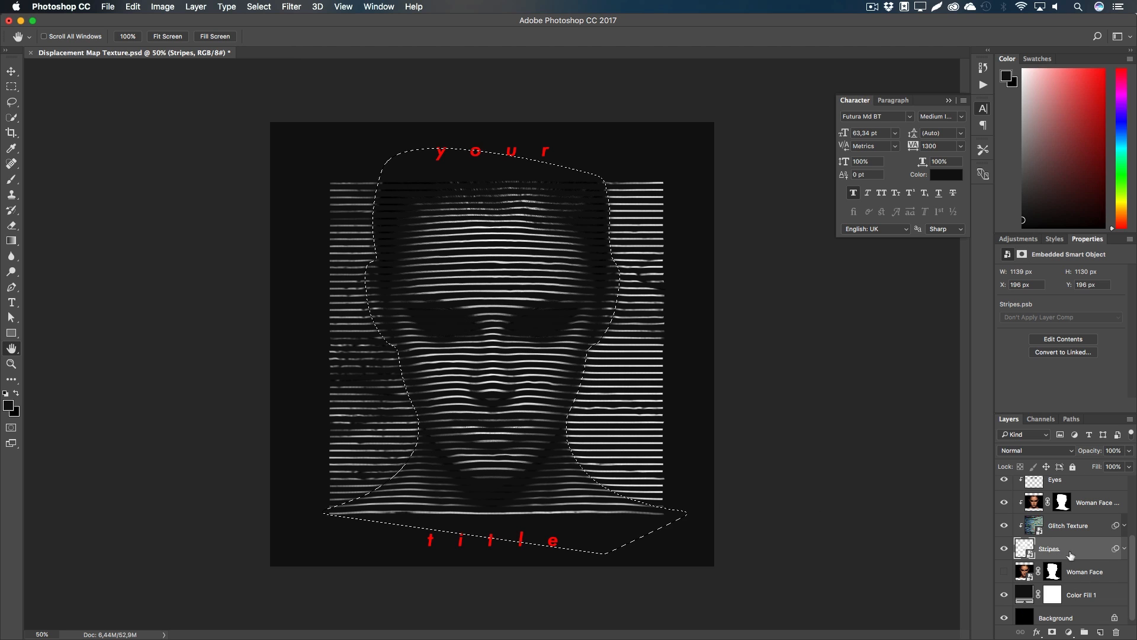
left_click(1053, 633)
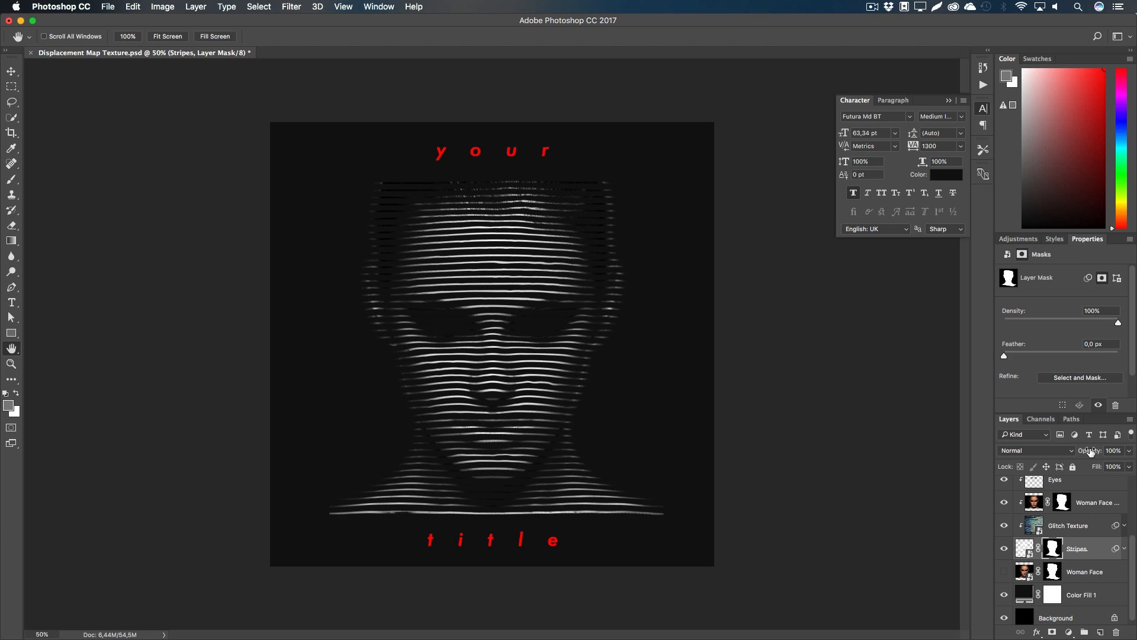
Step: Set the Stripes layer mask density to 37% in Properties
left_click_drag(1119, 325, 1073, 325)
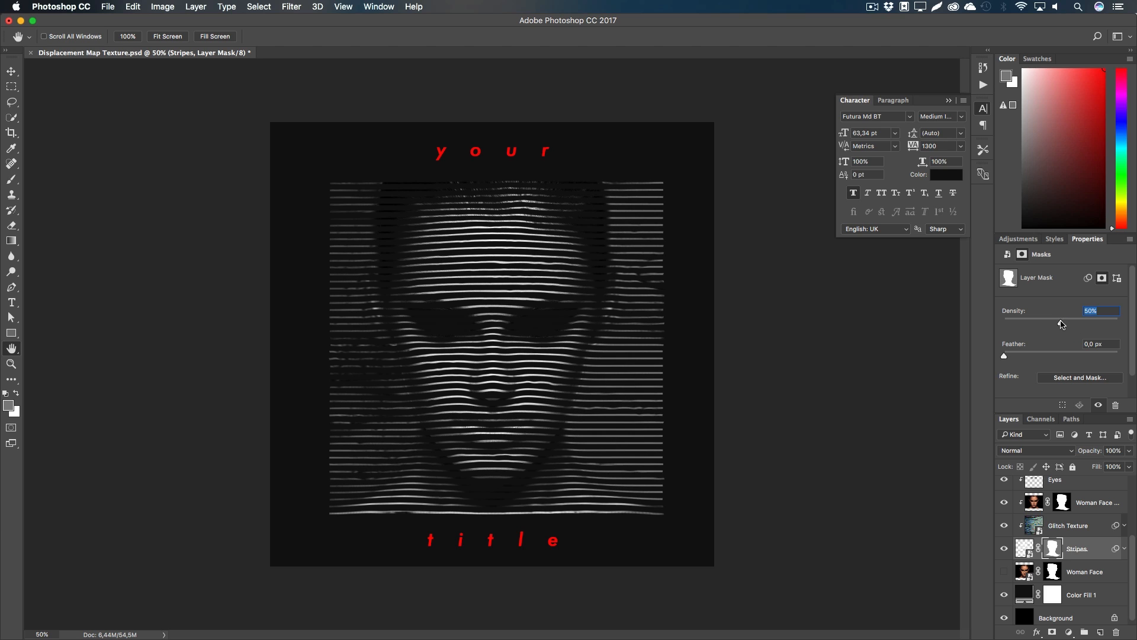
left_click_drag(1010, 321, 1048, 323)
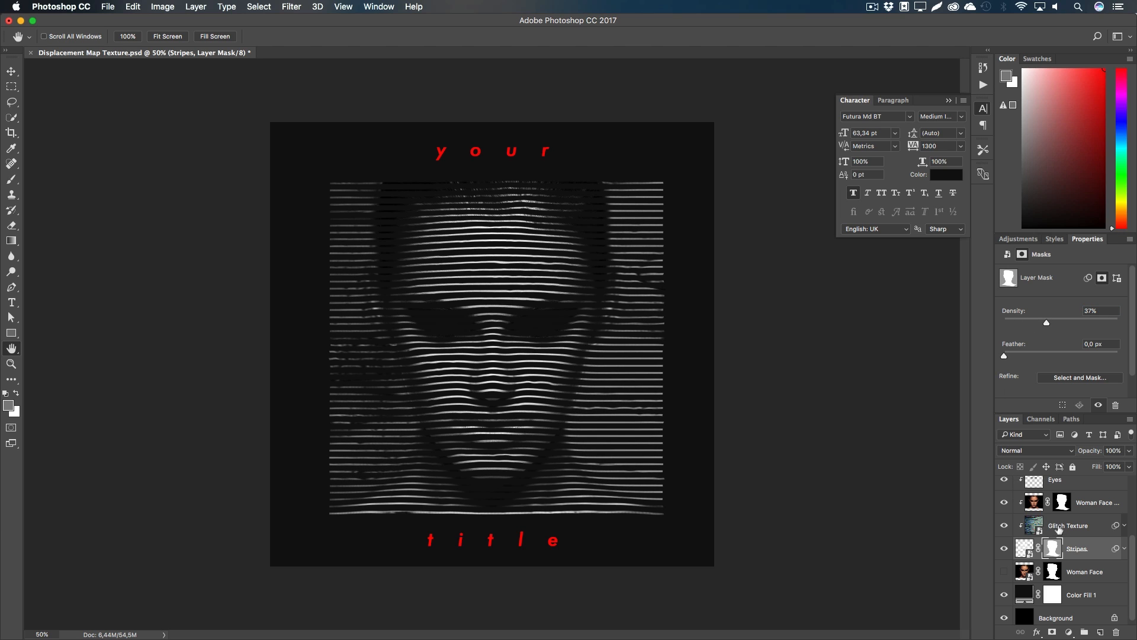
scroll(1059, 529, "up", 5)
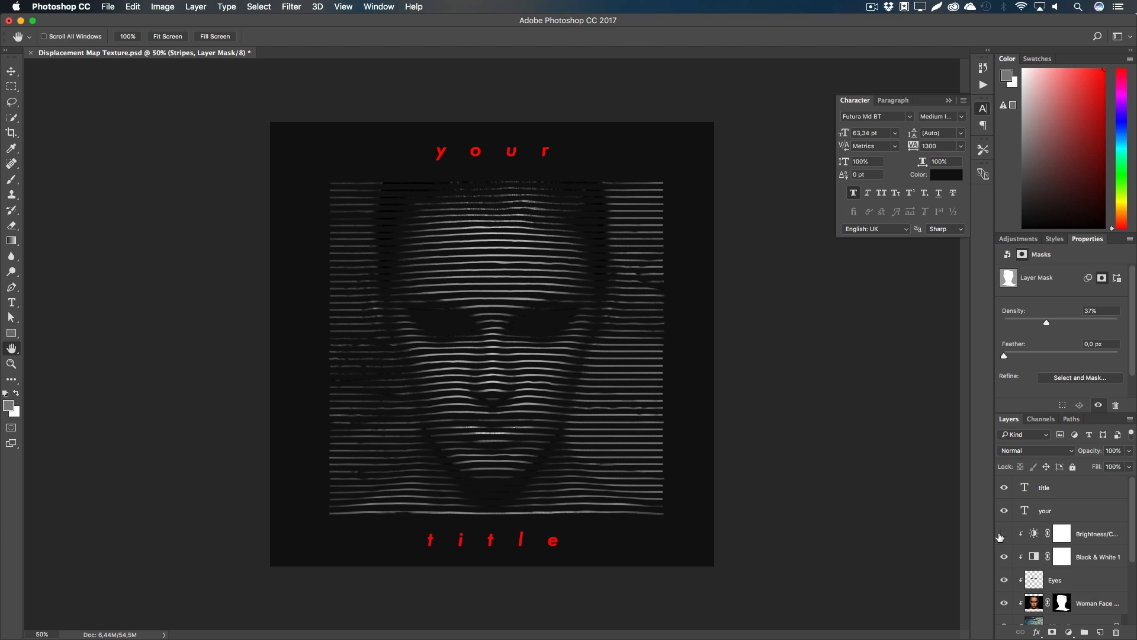
Step: Set Brightness/Contrast 1 to brightness 24, contrast 68, and hide the 'your' and 'title' layers
left_click(1096, 534)
left_click_drag(1079, 307, 1053, 309)
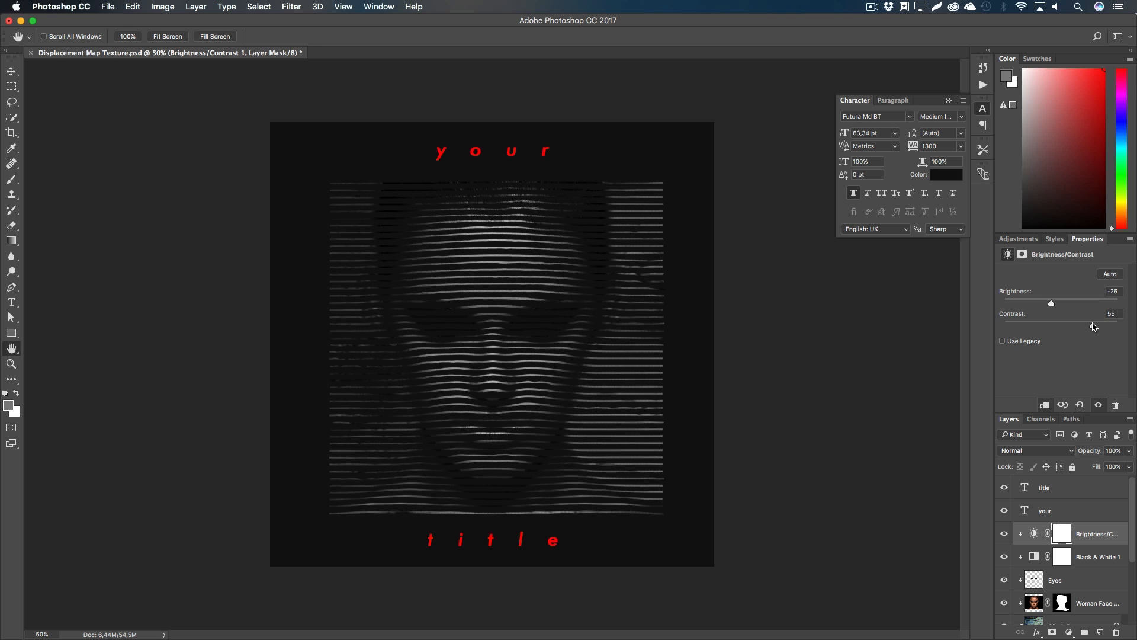
left_click_drag(1052, 306, 1061, 306)
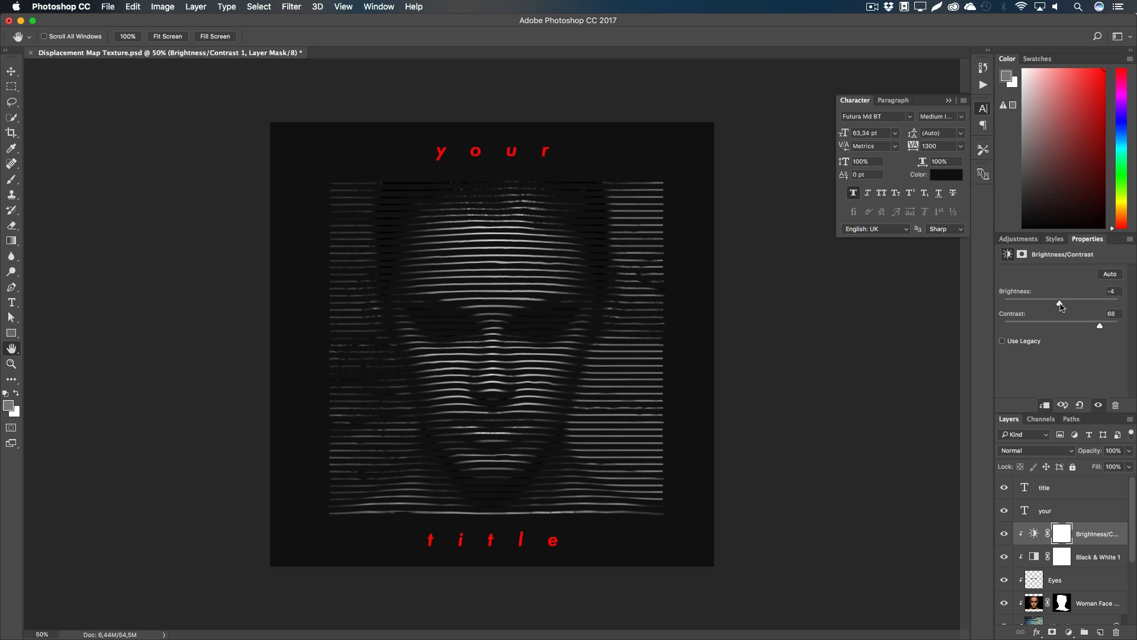
left_click(1003, 535)
left_click(1003, 535)
left_click_drag(1055, 306, 1072, 306)
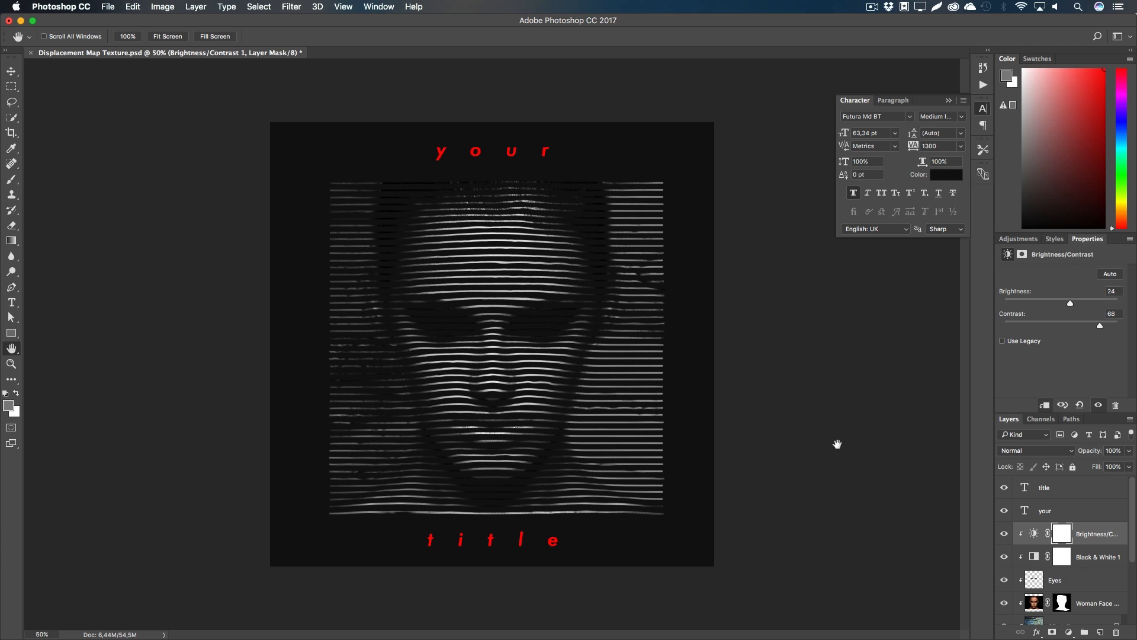
left_click_drag(1004, 510, 1004, 487)
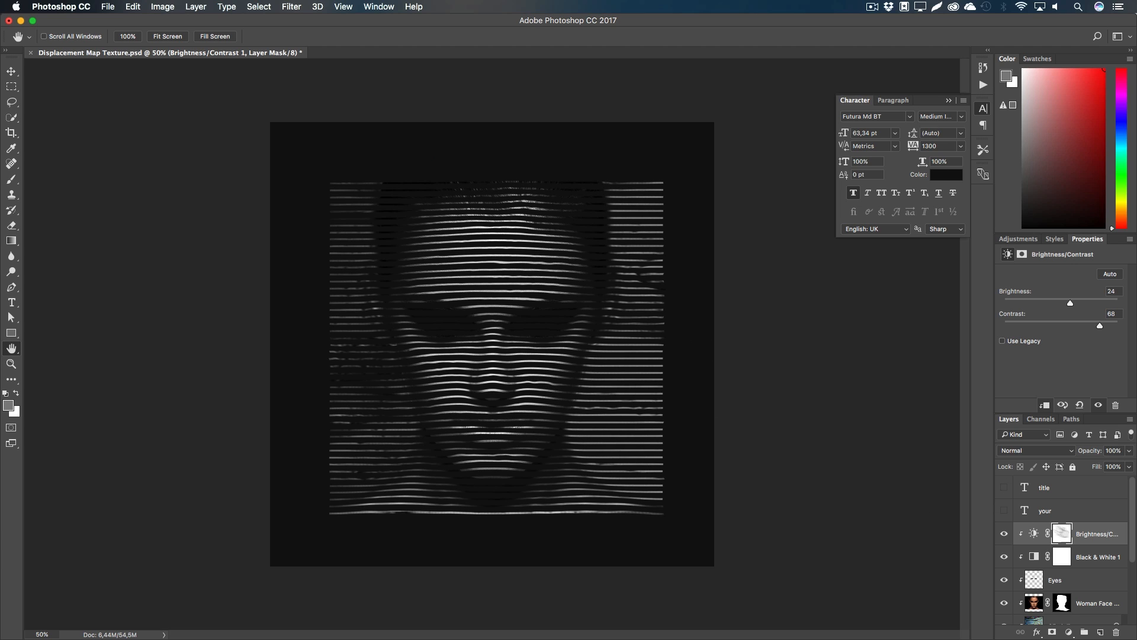
Step: Add a new empty layer named 'Final' at the top of the stack
left_click(1101, 632)
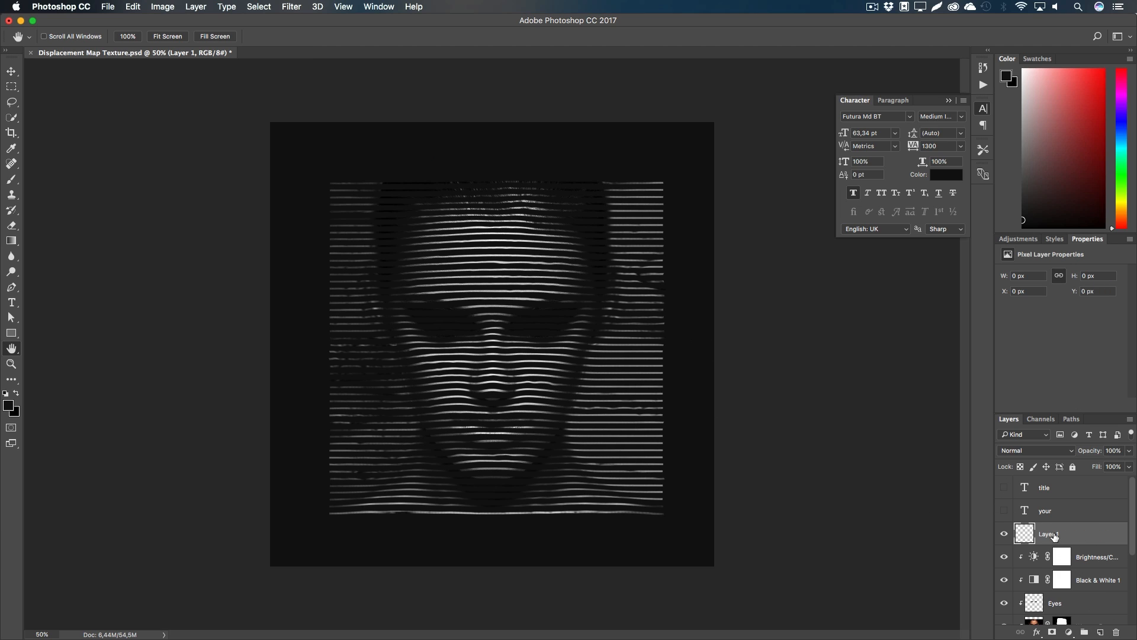
type("Final")
key("Return")
Step: Fill Final with a merged copy of the image using Apply Image in Multiply mode
left_click(172, 7)
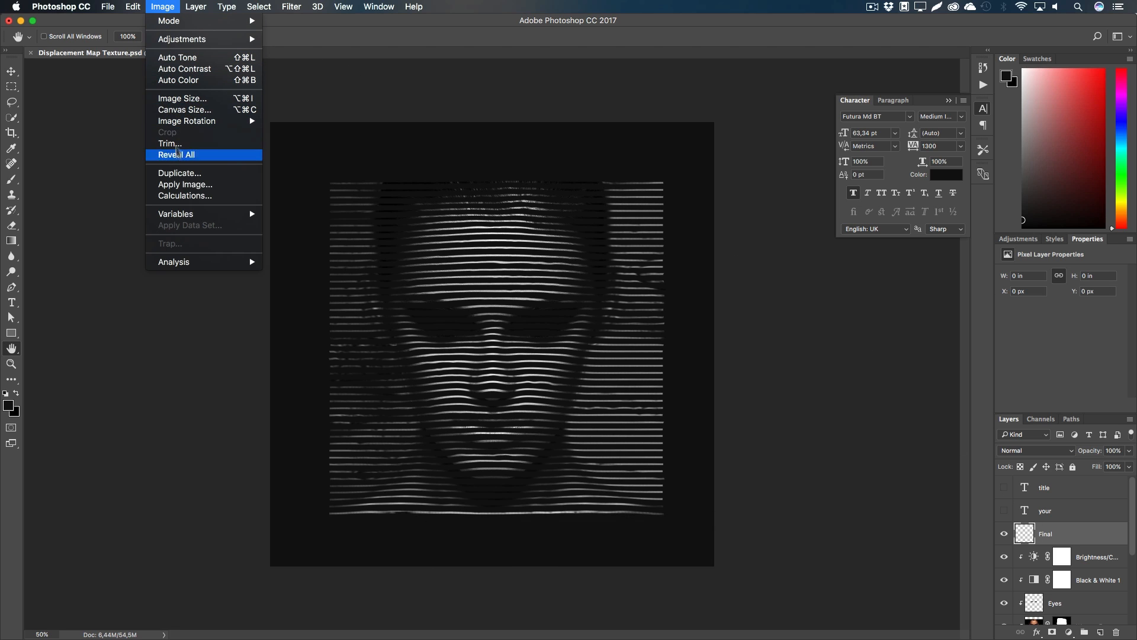
left_click(180, 186)
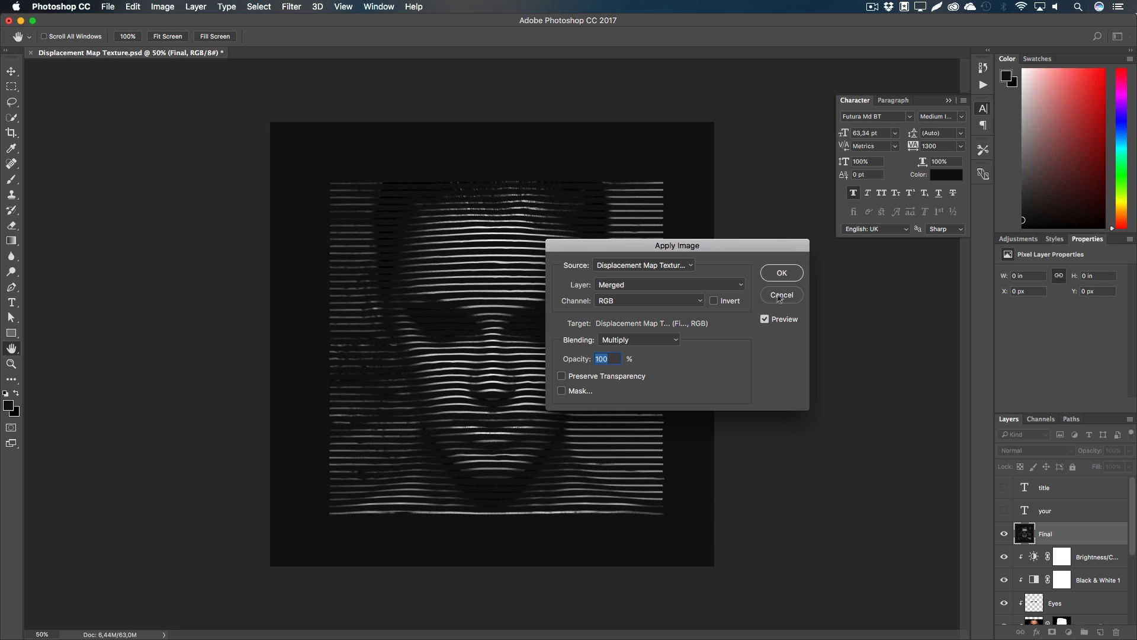
left_click(781, 272)
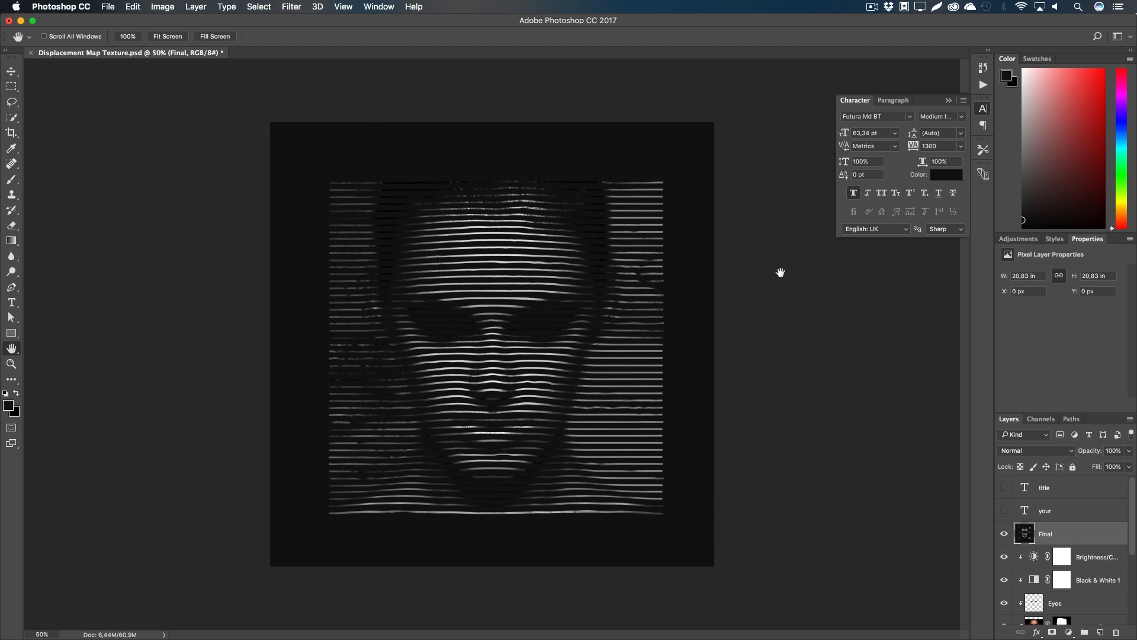
left_click(293, 7)
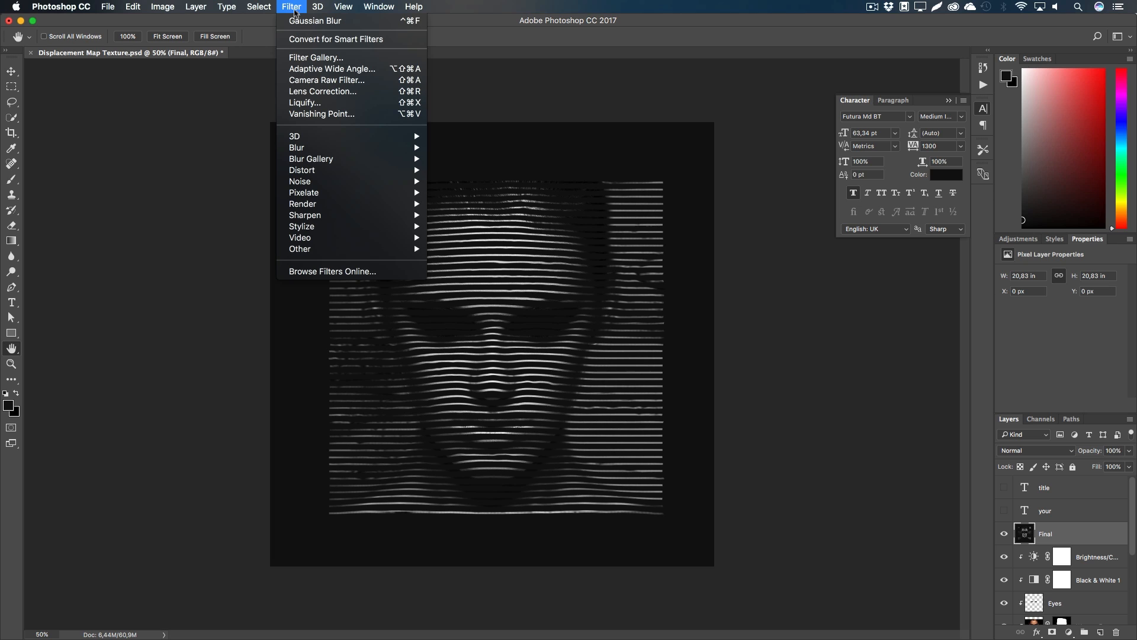
Step: In Liquify, Forward Warp the right-side, forehead and lower-left stripes into ripples
left_click(318, 103)
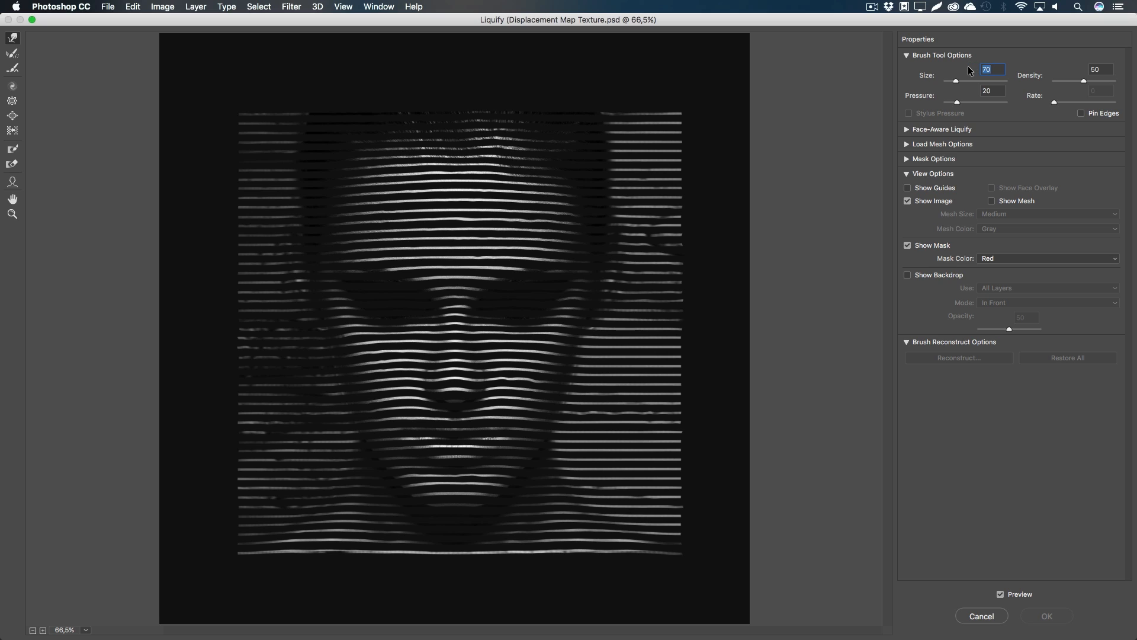
left_click(984, 93)
mouse_move(612, 495)
left_mouse_down()
mouse_move(641, 444)
mouse_move(641, 411)
left_mouse_up()
mouse_move(629, 339)
left_mouse_down()
mouse_move(648, 294)
mouse_move(633, 225)
left_mouse_up()
left_click_drag(453, 267, 485, 175)
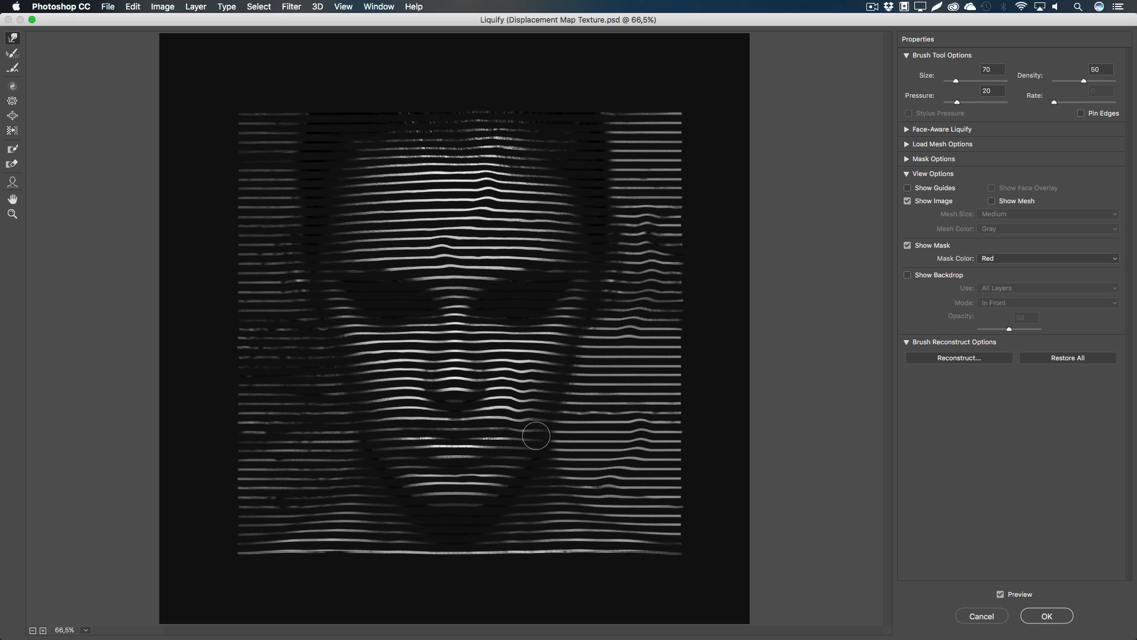
left_click_drag(274, 508, 294, 408)
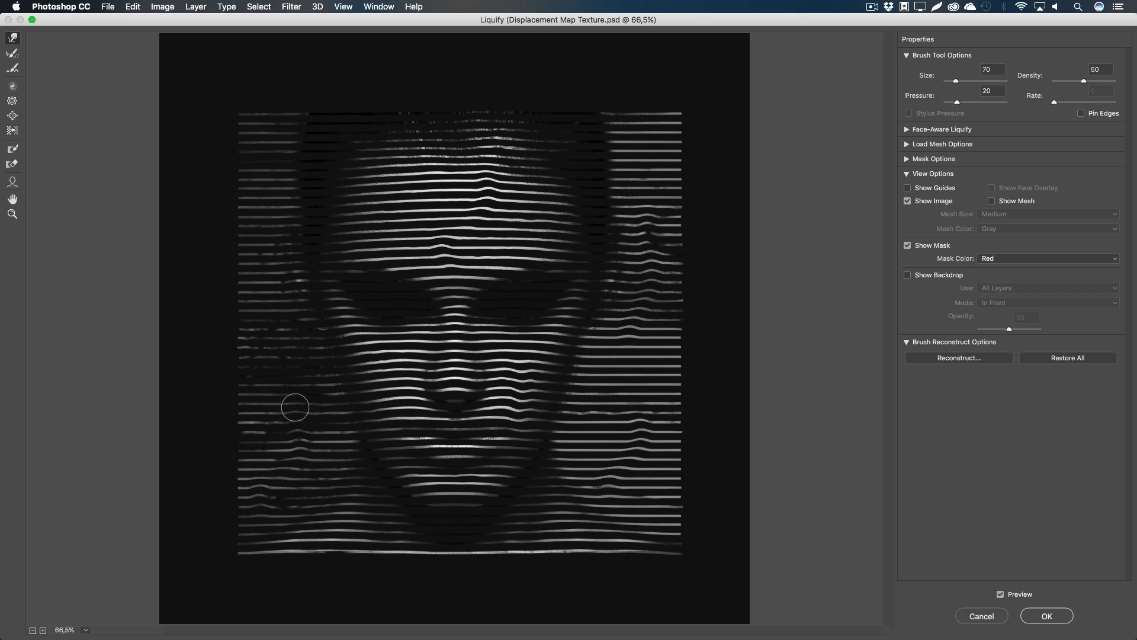
mouse_move(279, 254)
left_mouse_down()
mouse_move(265, 205)
mouse_move(270, 158)
mouse_move(280, 273)
left_mouse_up()
Step: Warp the upper left-edge, forehead, upper right and bottom stripes, undoing unwanted strokes
key("super+z")
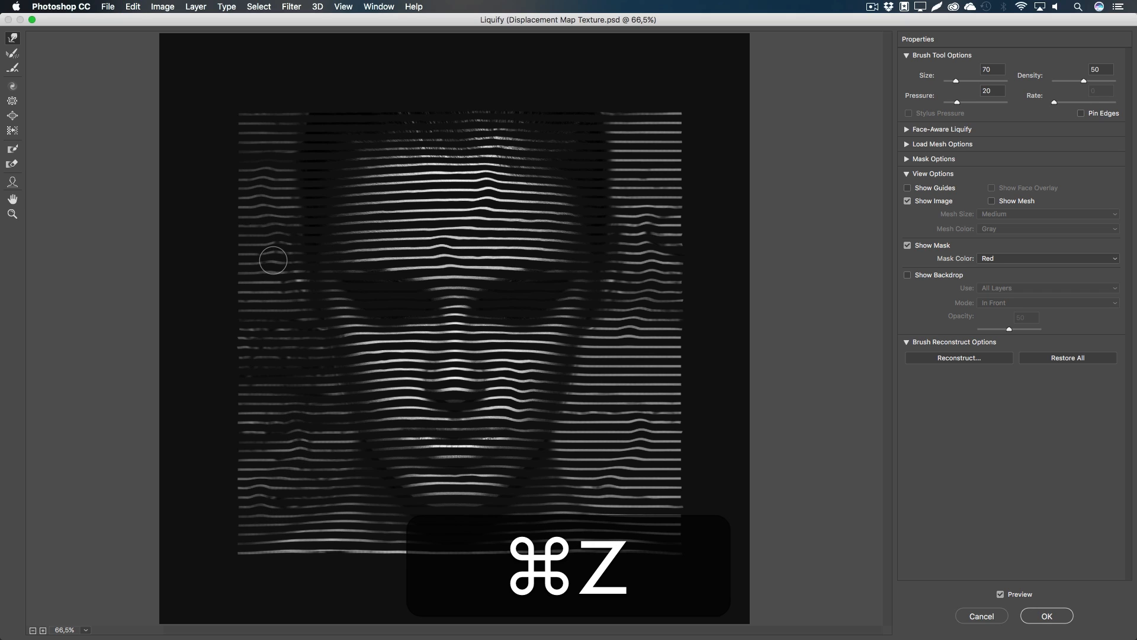
left_click_drag(261, 216, 265, 152)
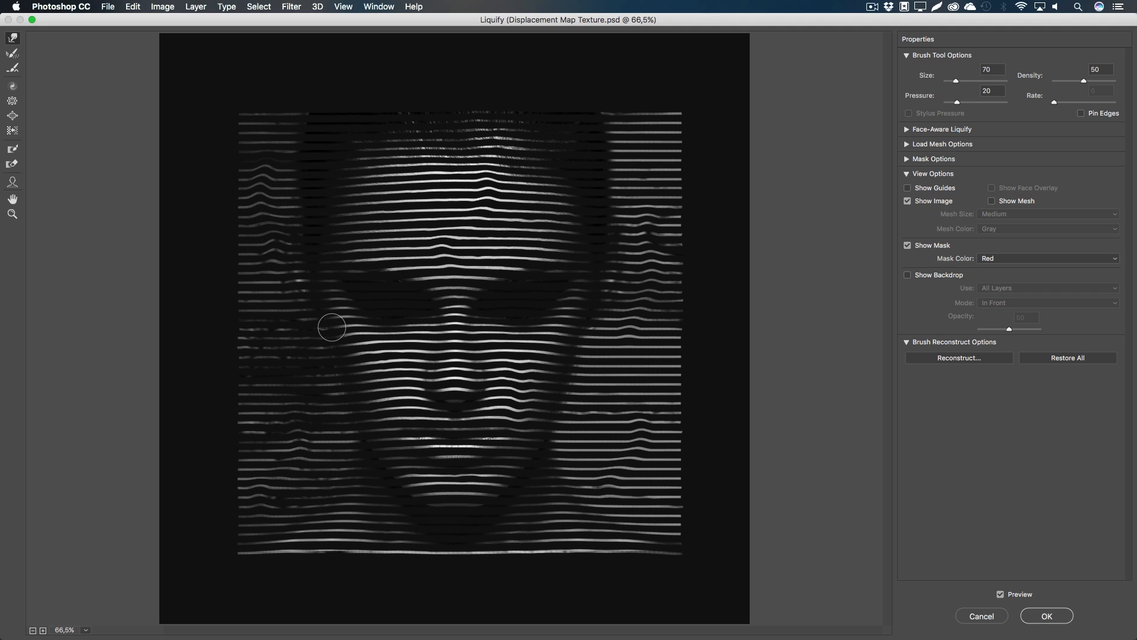
left_click_drag(413, 176, 409, 109)
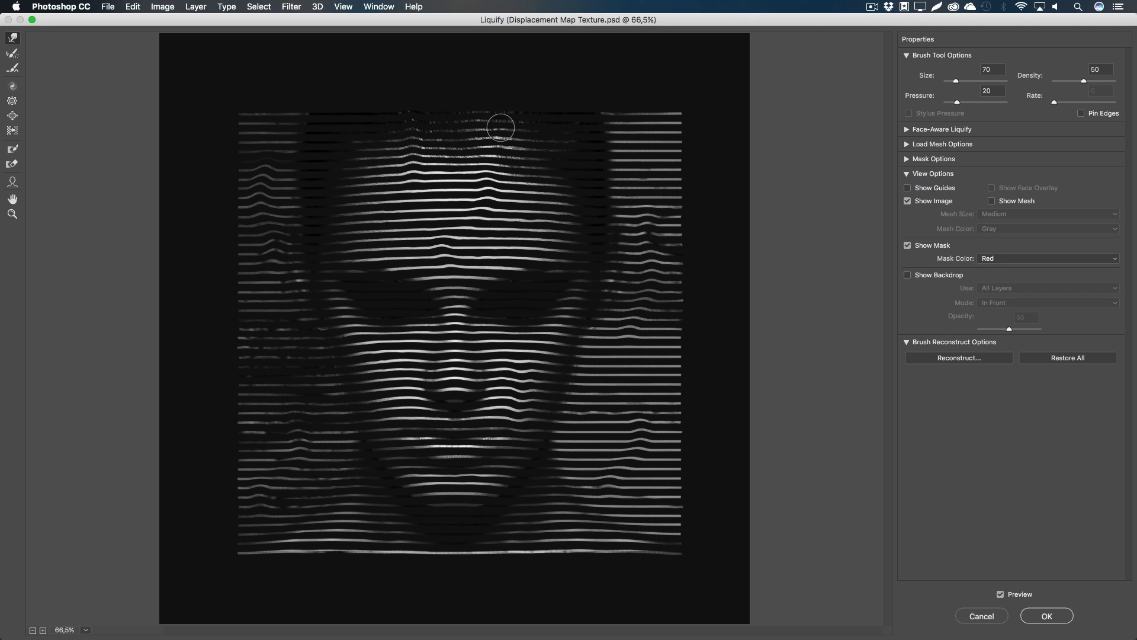
left_click_drag(661, 166, 651, 104)
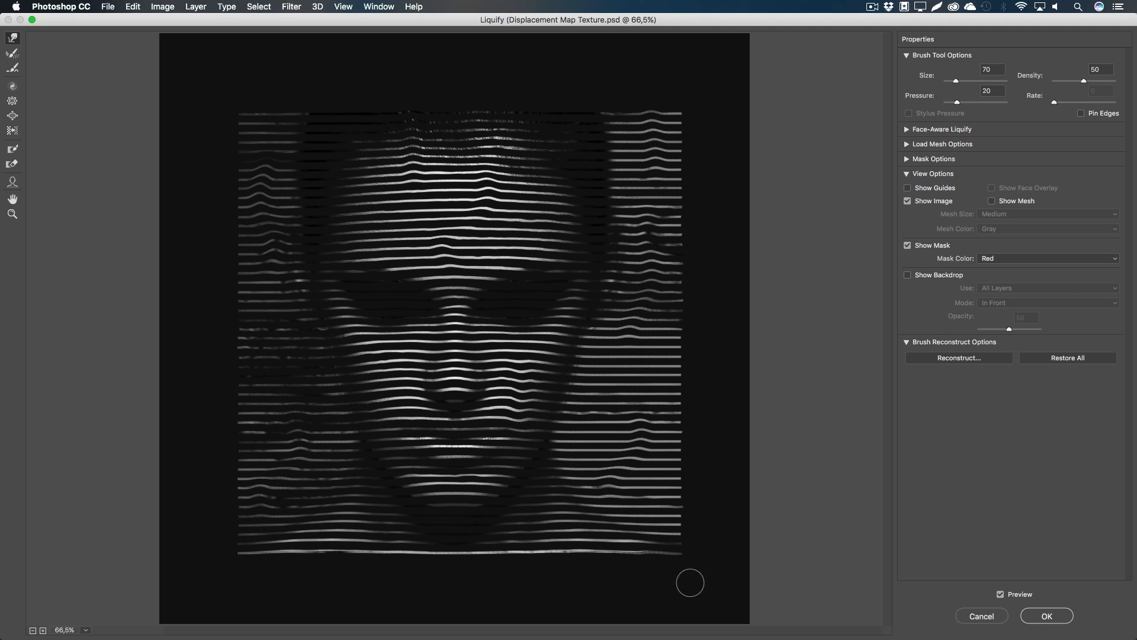
mouse_move(629, 552)
left_mouse_down()
mouse_move(662, 589)
mouse_move(645, 582)
left_mouse_up()
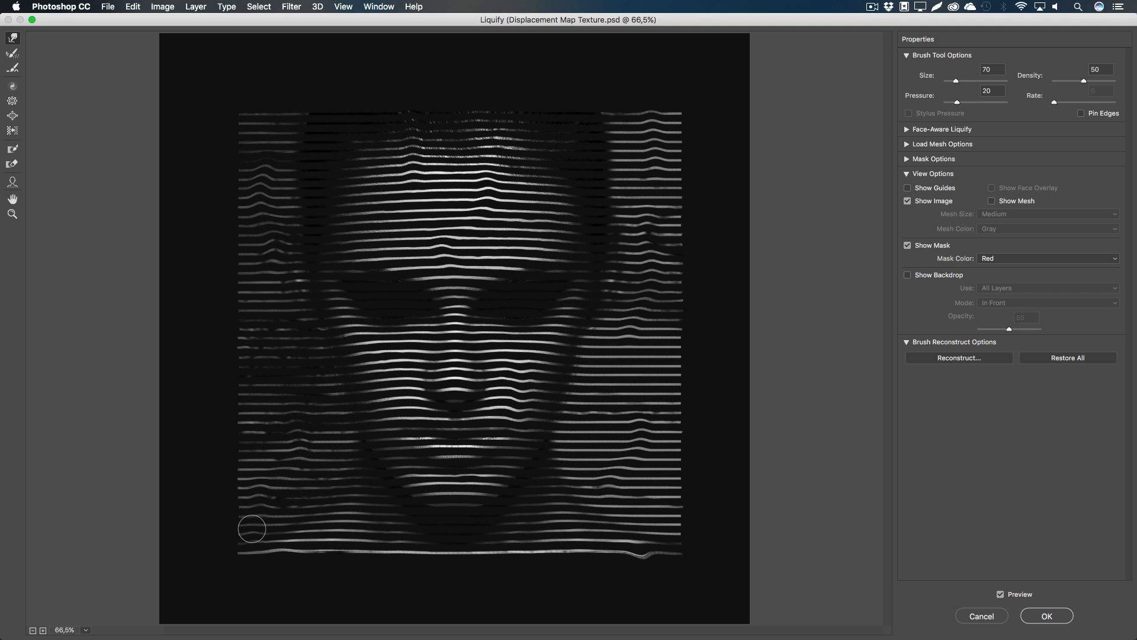
left_click_drag(289, 569, 253, 533)
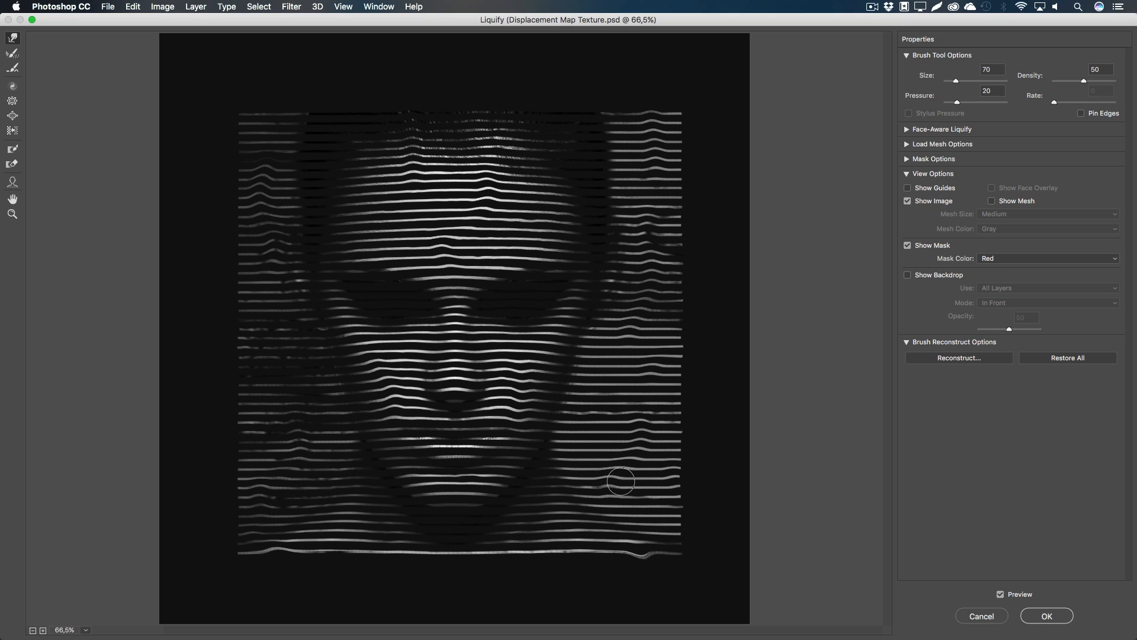
key("super+z")
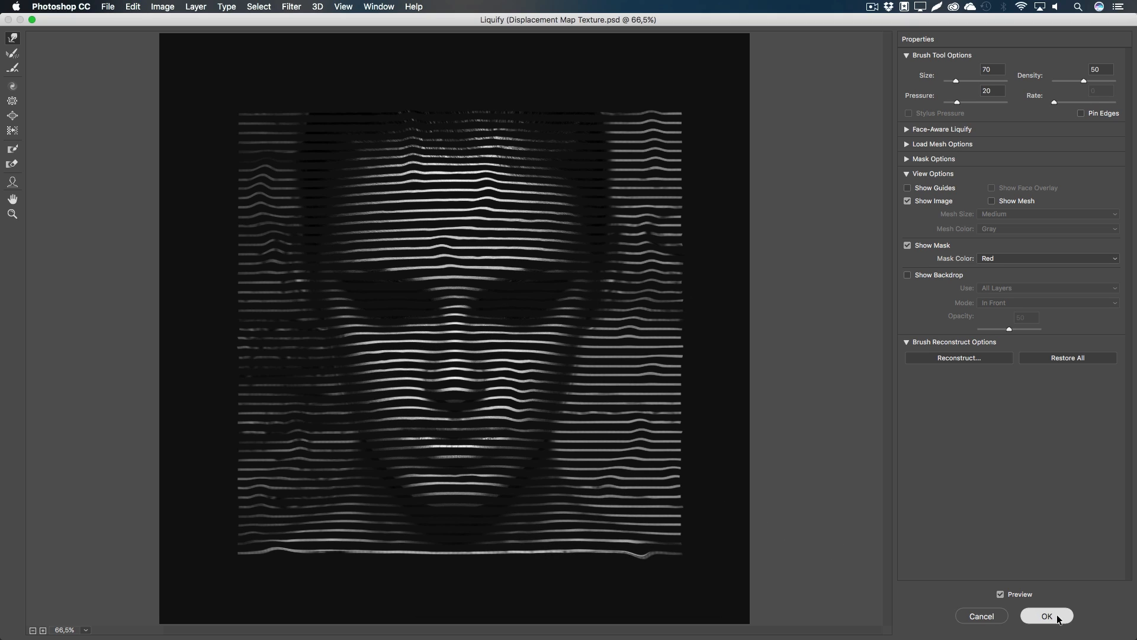
Step: Apply the Liquify distortion to Final and compare the image with Final hidden and shown
left_click(1059, 618)
left_click(1004, 534)
left_click(1004, 534)
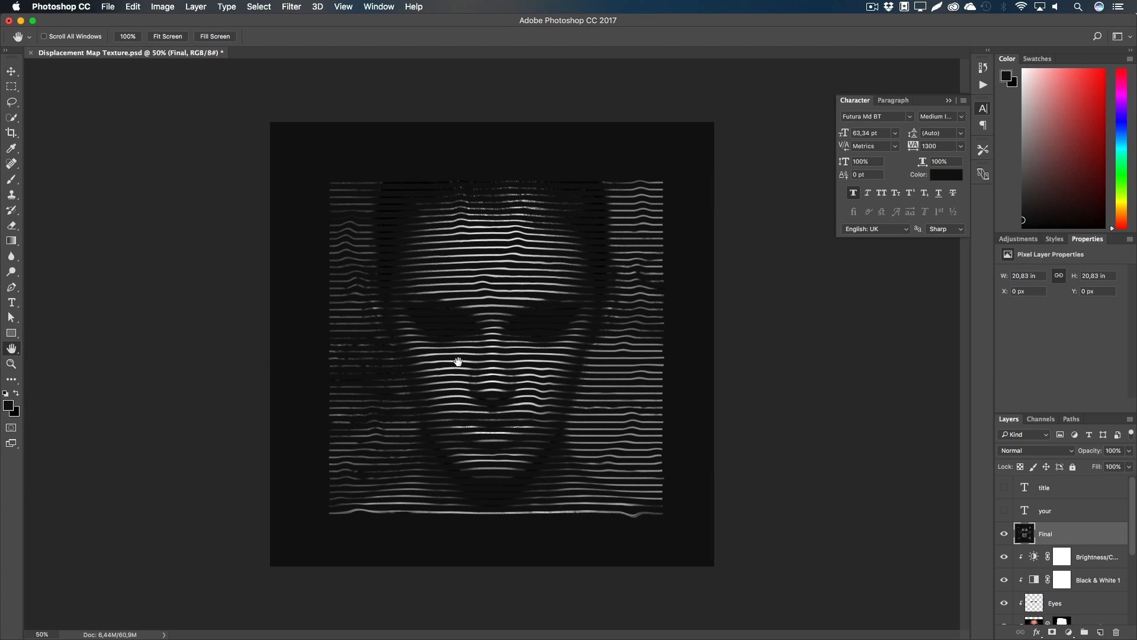
left_click(291, 6)
Step: Apply a Gaussian Blur with radius 0,6 pixels to the Final layer at 100% view
key("super+1")
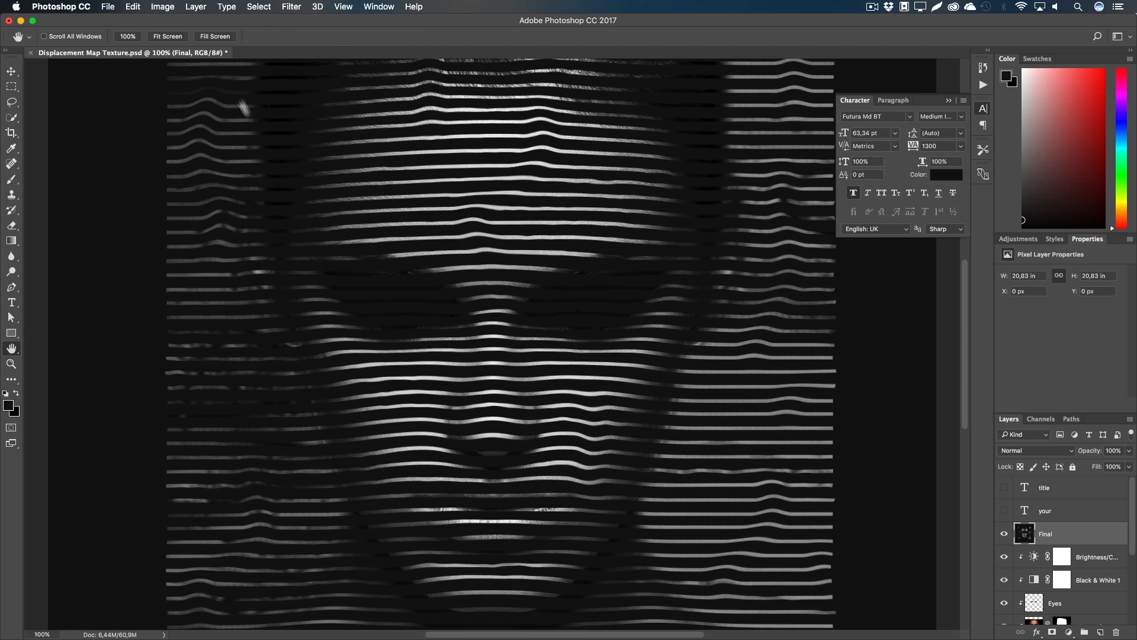
left_click(291, 7)
mouse_move(355, 147)
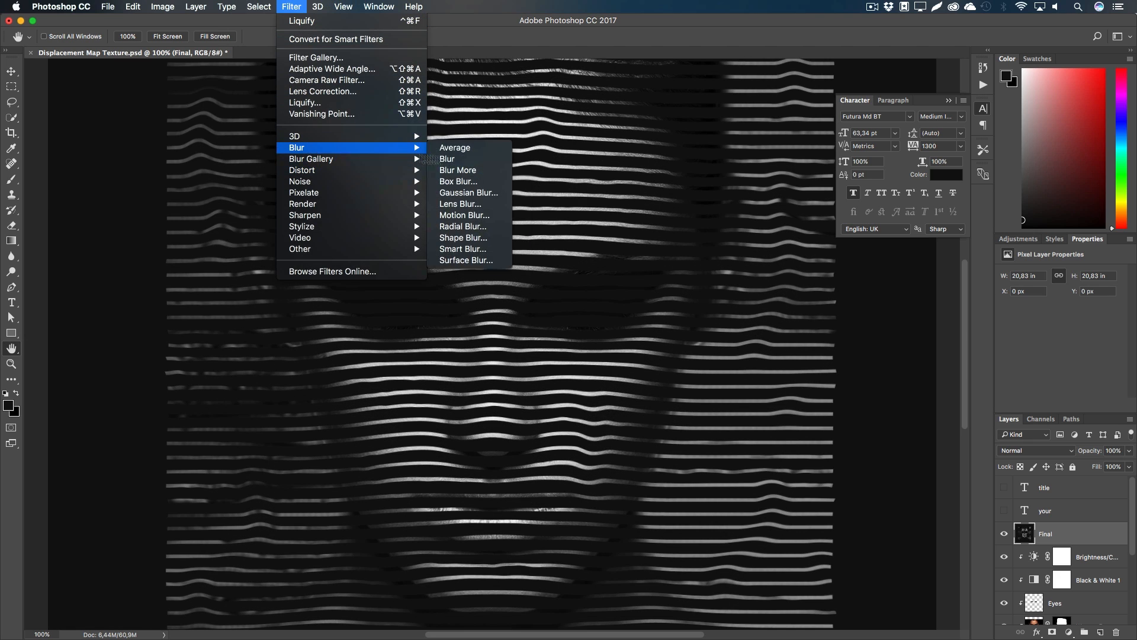
left_click(496, 195)
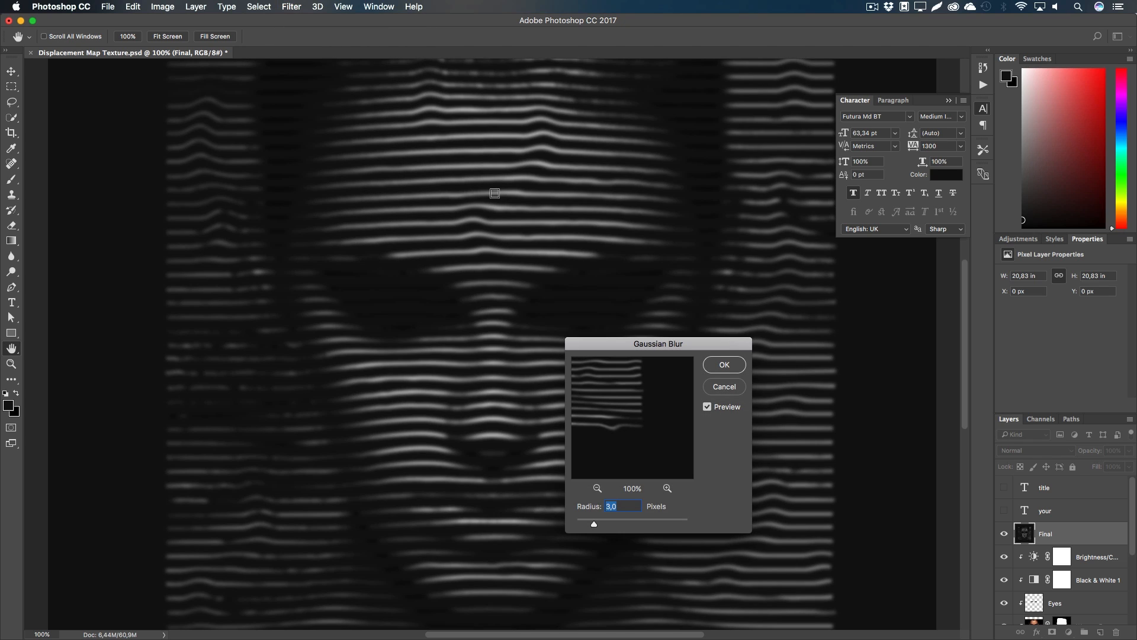
type("0,5")
key("BackSpace")
type("43")
key("BackSpace")
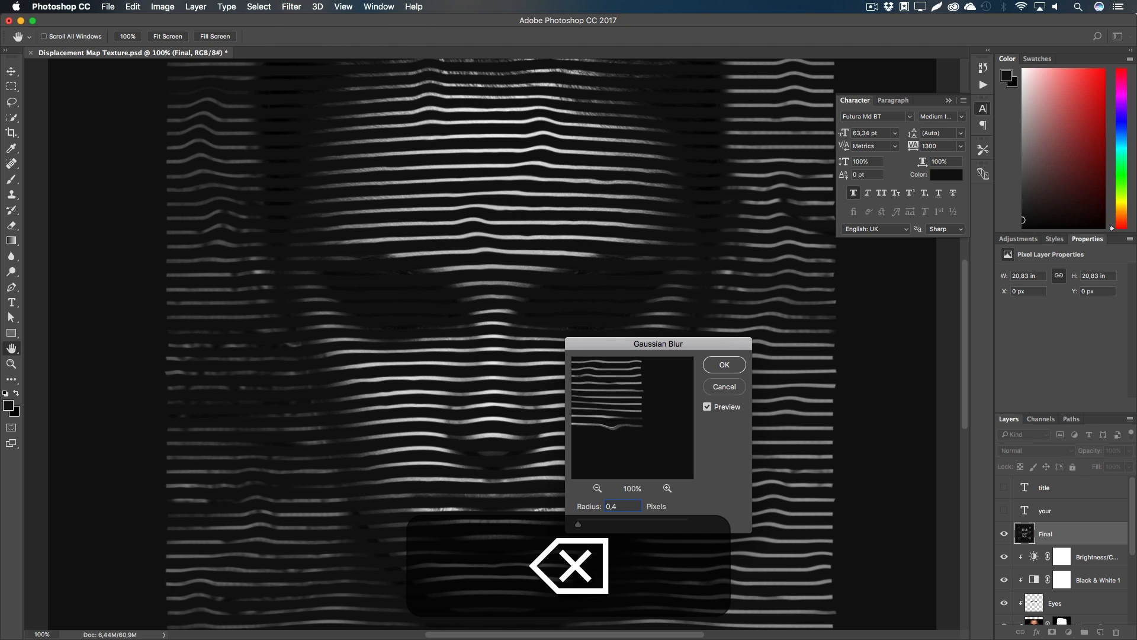
key("BackSpace")
type("6")
key("Return")
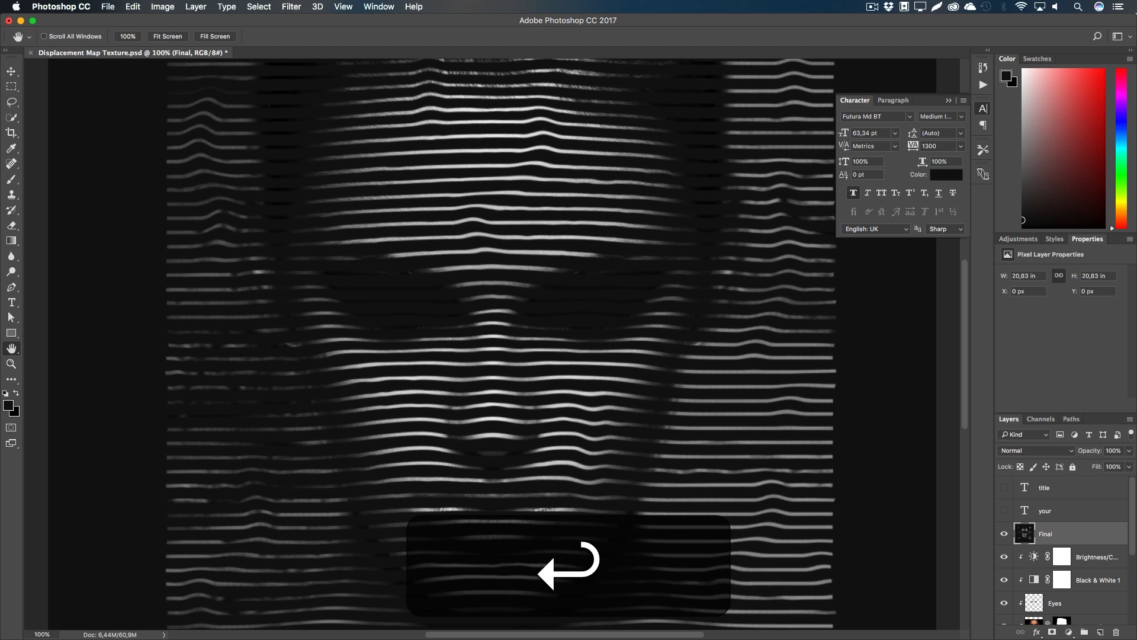
Step: Add 4% monochromatic noise to the Final layer
left_click(291, 7)
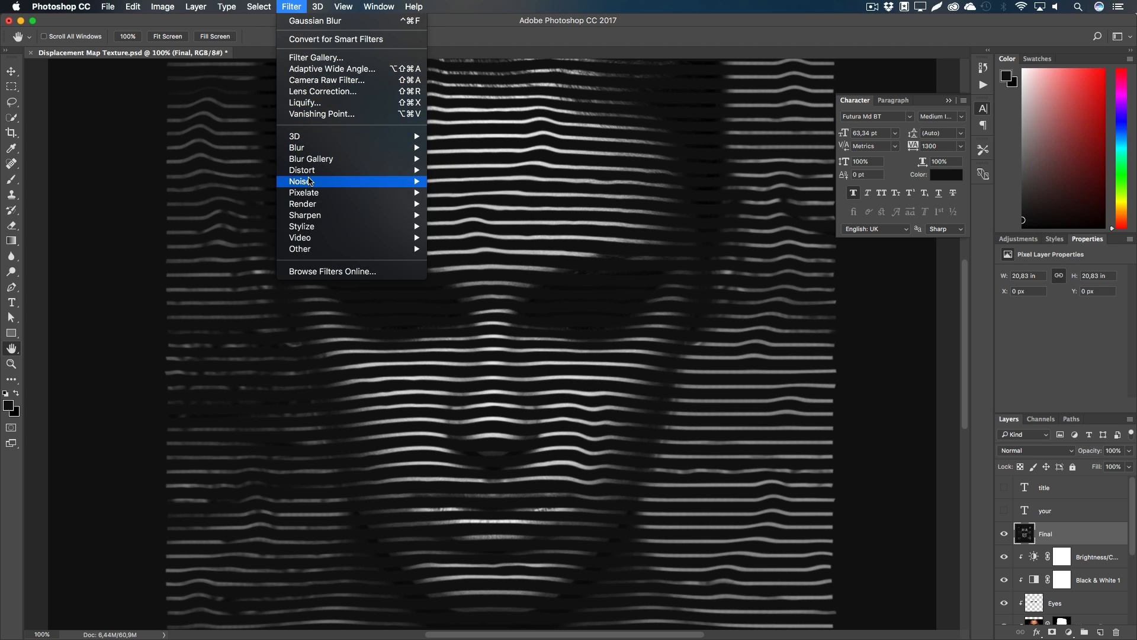
mouse_move(314, 181)
left_click(499, 182)
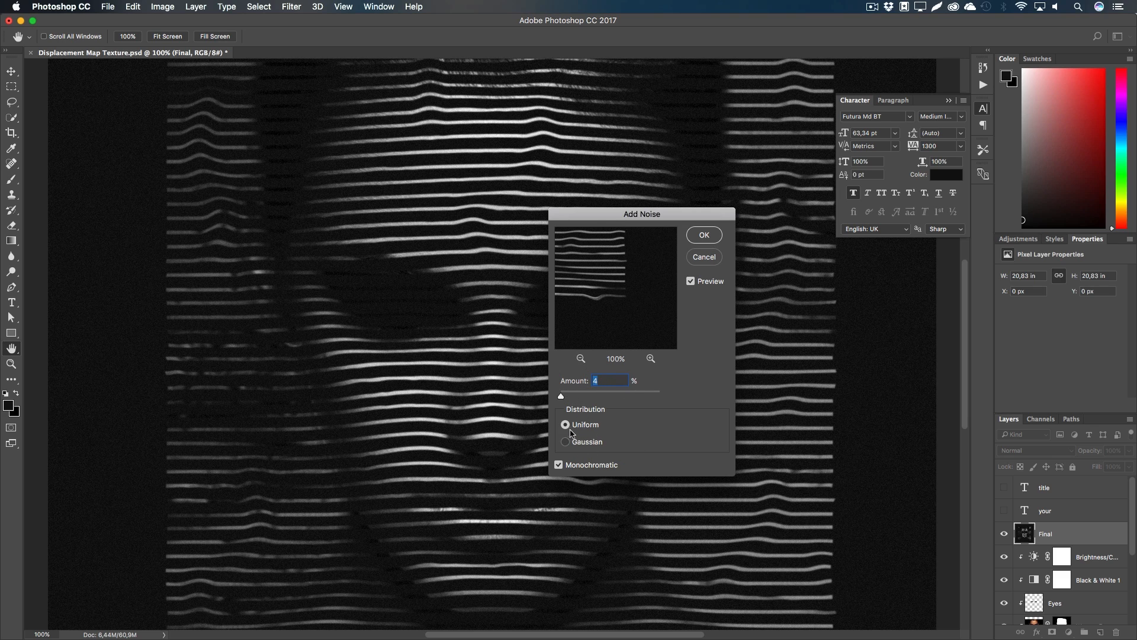
left_click(704, 236)
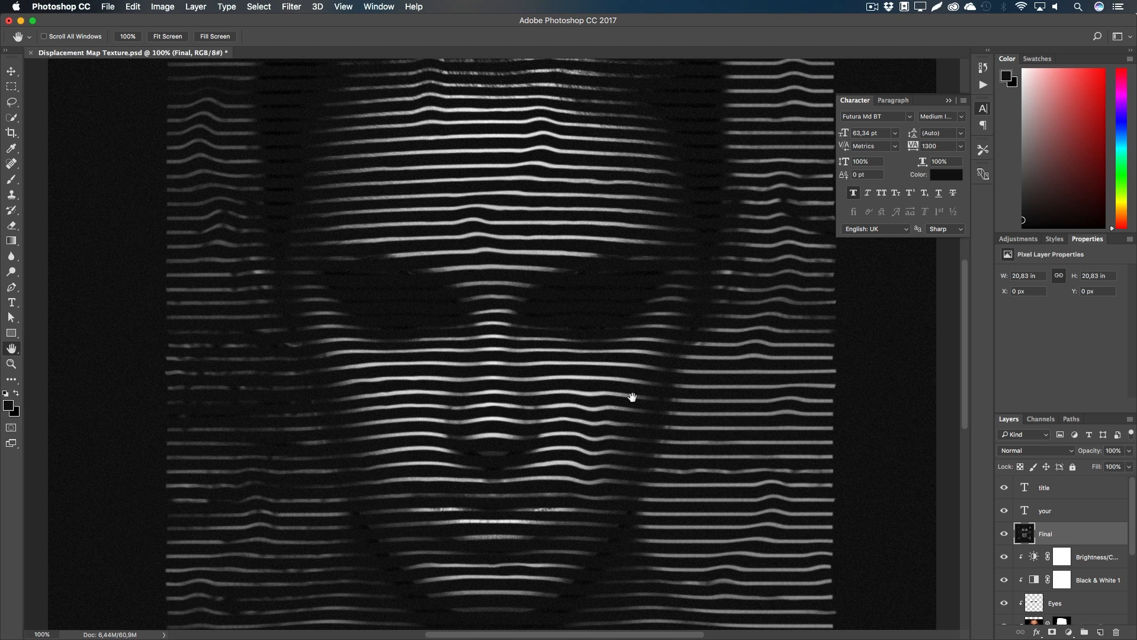
Step: Fit the whole cover on screen and zoom out to review the finished album cover
key("super+i")
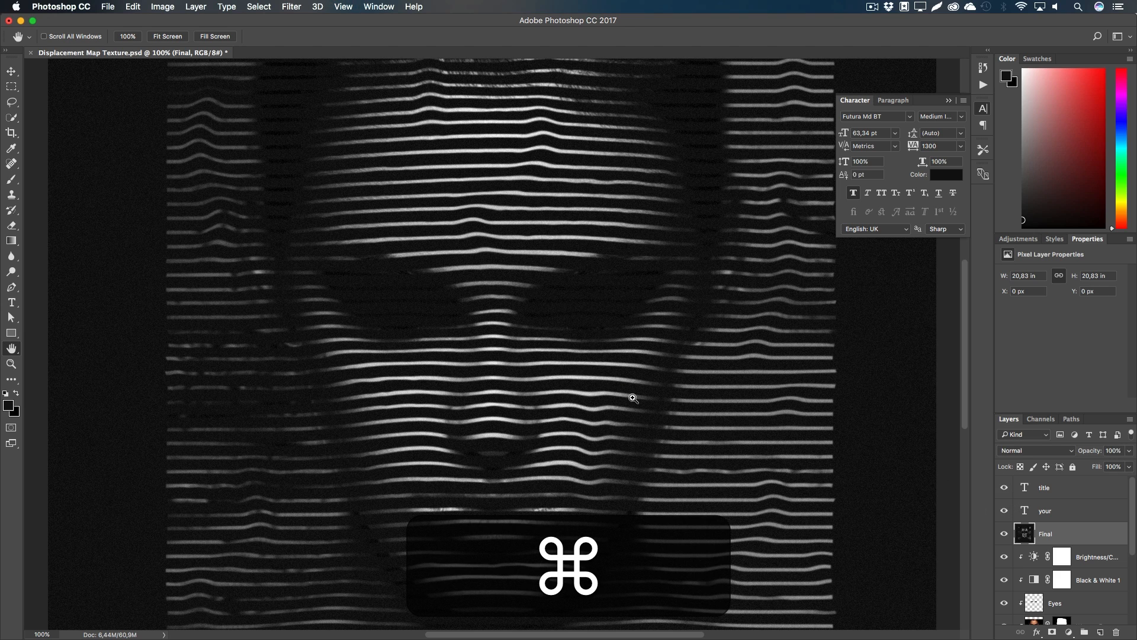
key("super+0")
key("z")
left_click(557, 401, "alt")
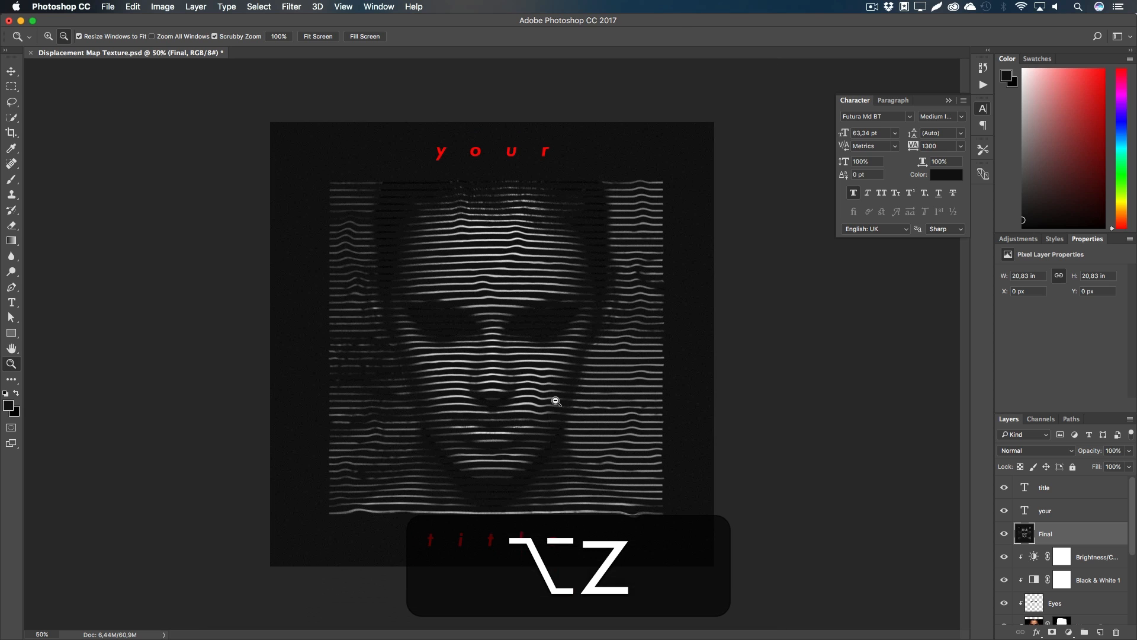
left_click(557, 401, "alt")
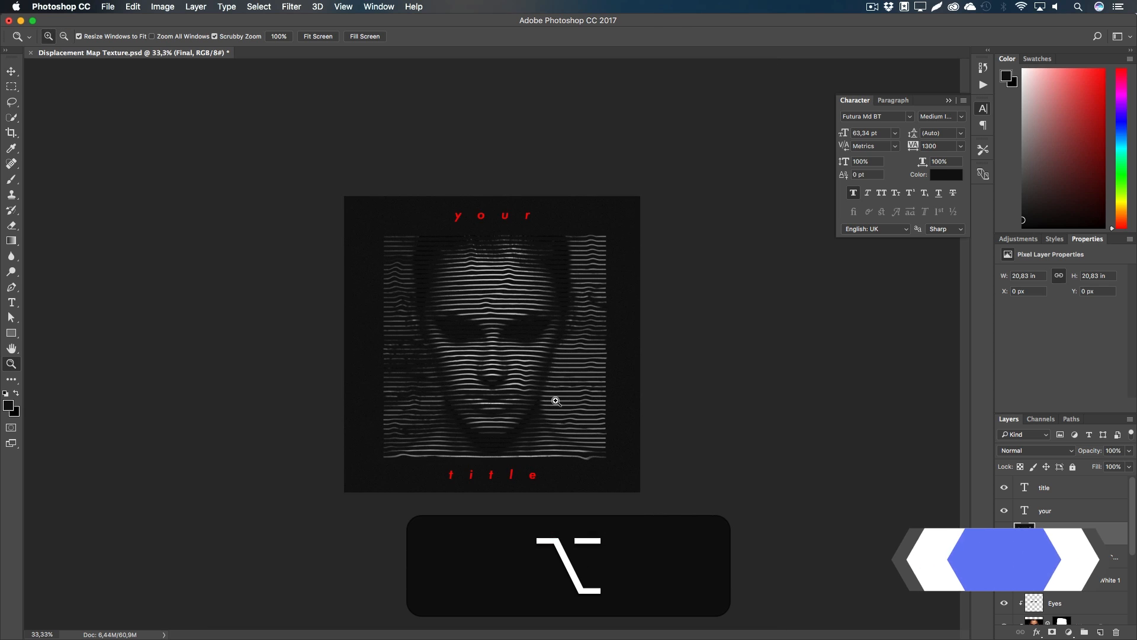
left_click(557, 401)
key("h")
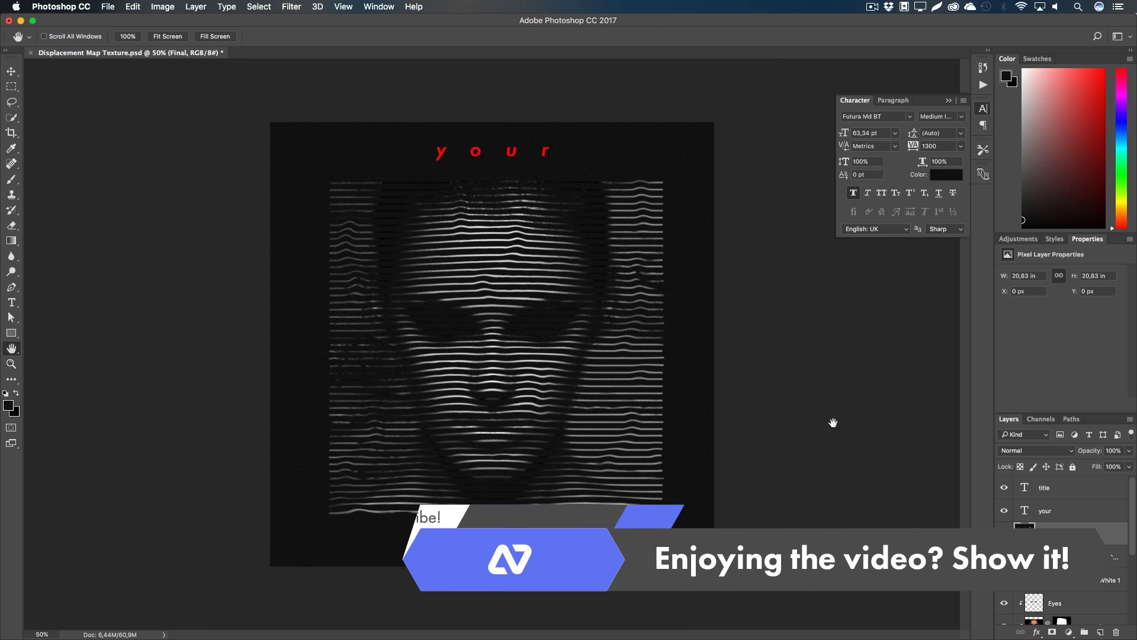